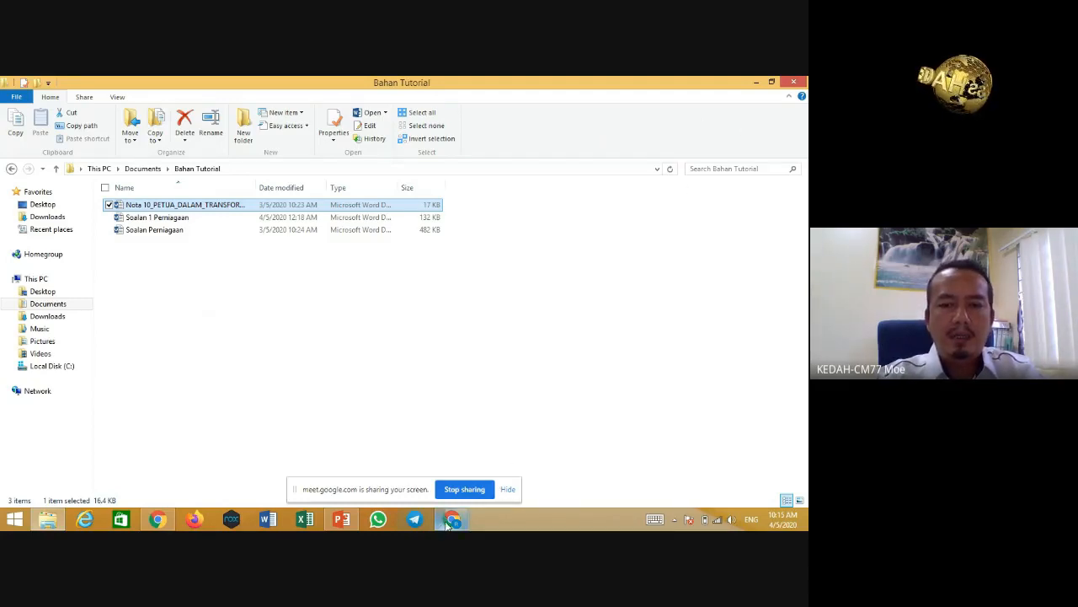
# Step: Switch to Chrome and open a new incognito window
pyautogui.moveTo(451, 521)
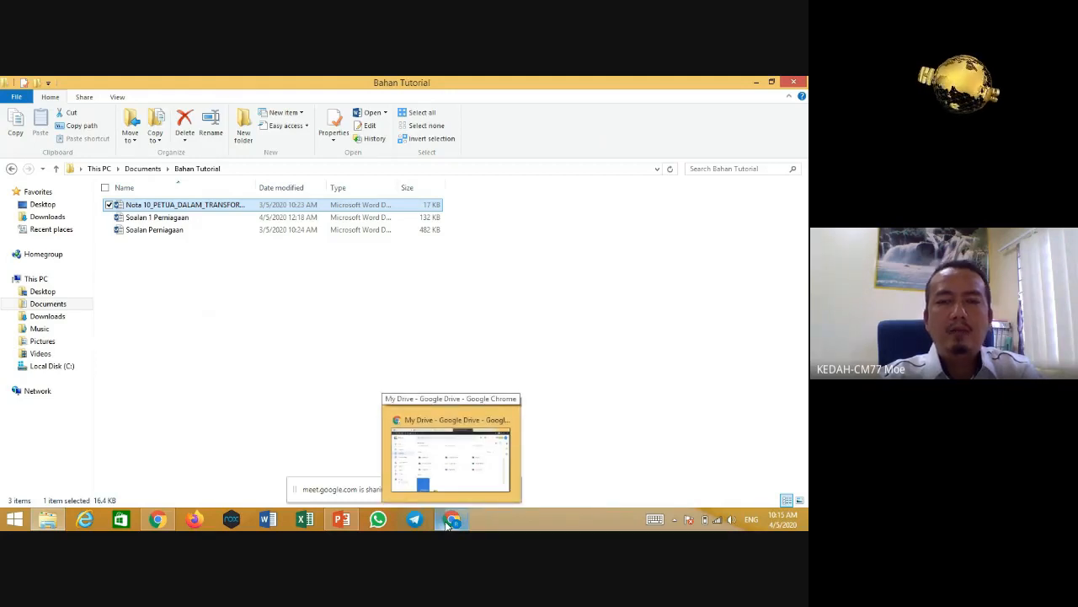
pyautogui.click(451, 522)
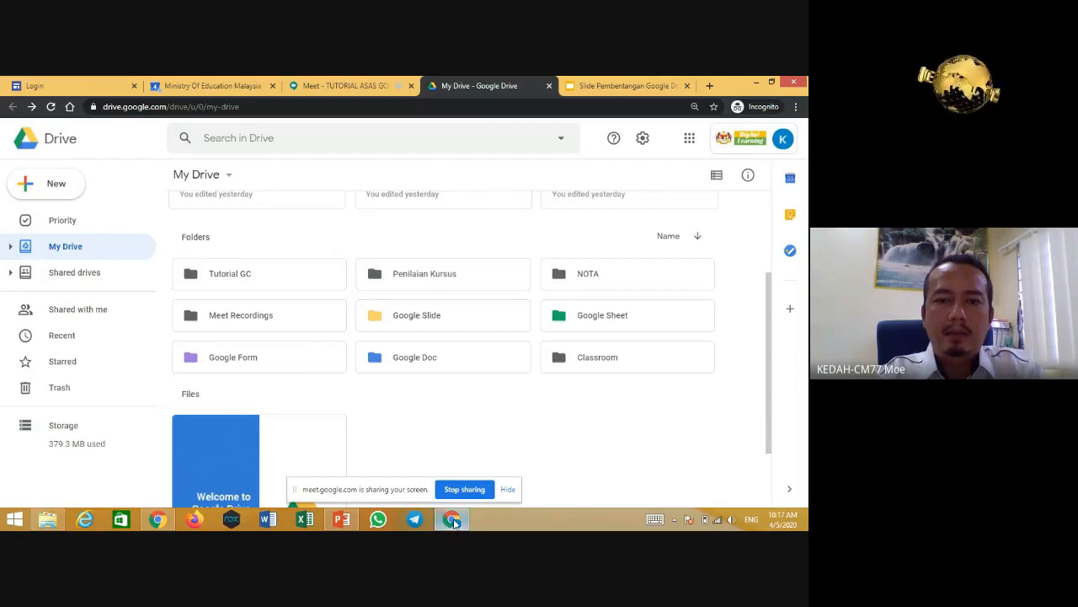
pyautogui.moveTo(453, 523)
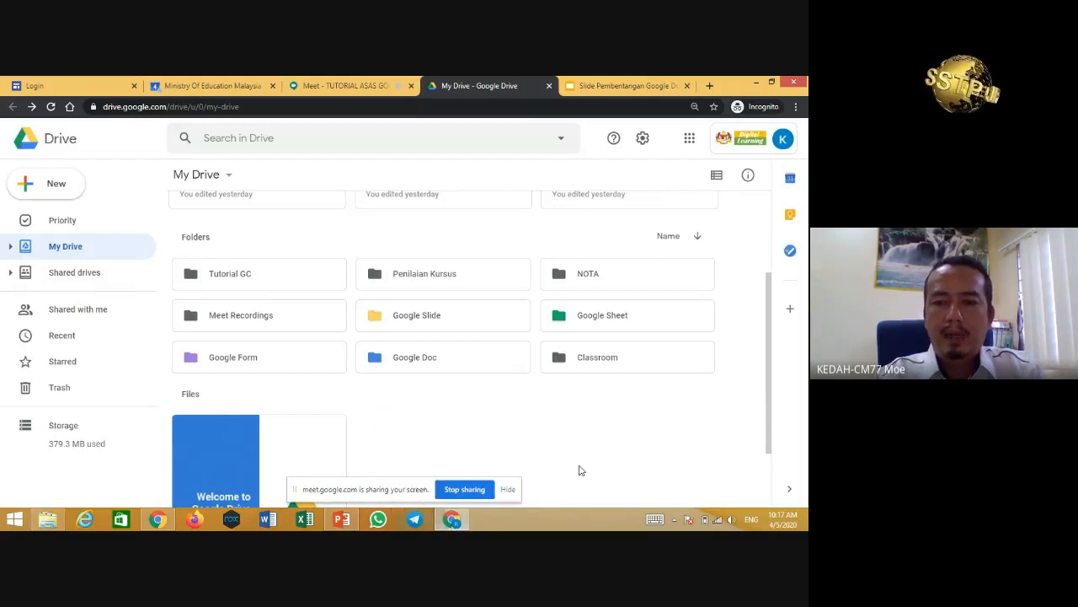
pyautogui.rightClick(450, 519)
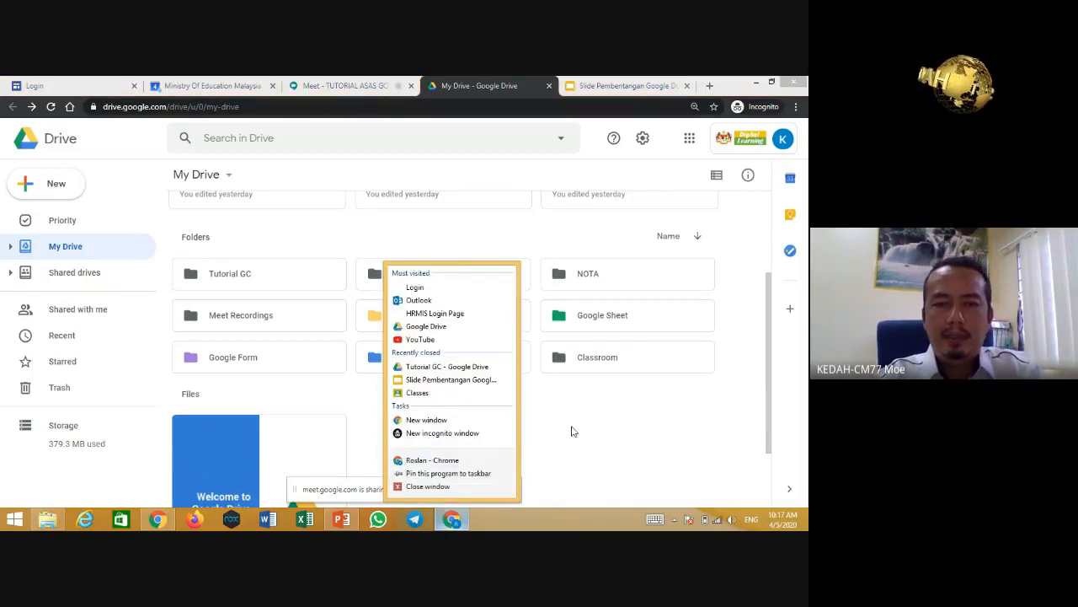
pyautogui.click(482, 435)
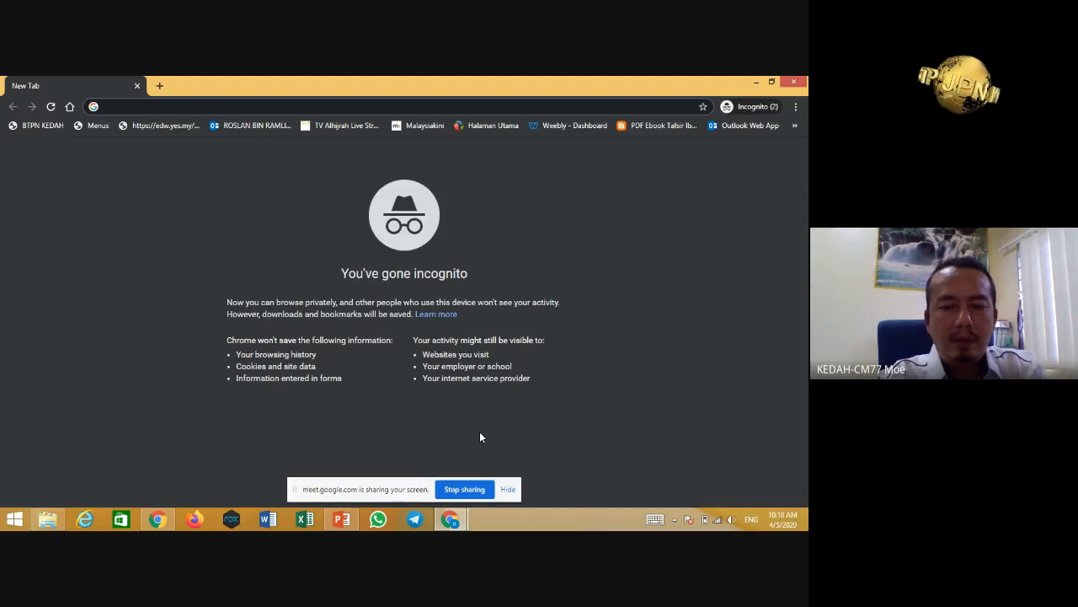
# Step: Go to portal.moe.edu.my and log in with the Google account already listed
pyautogui.write('PORT')
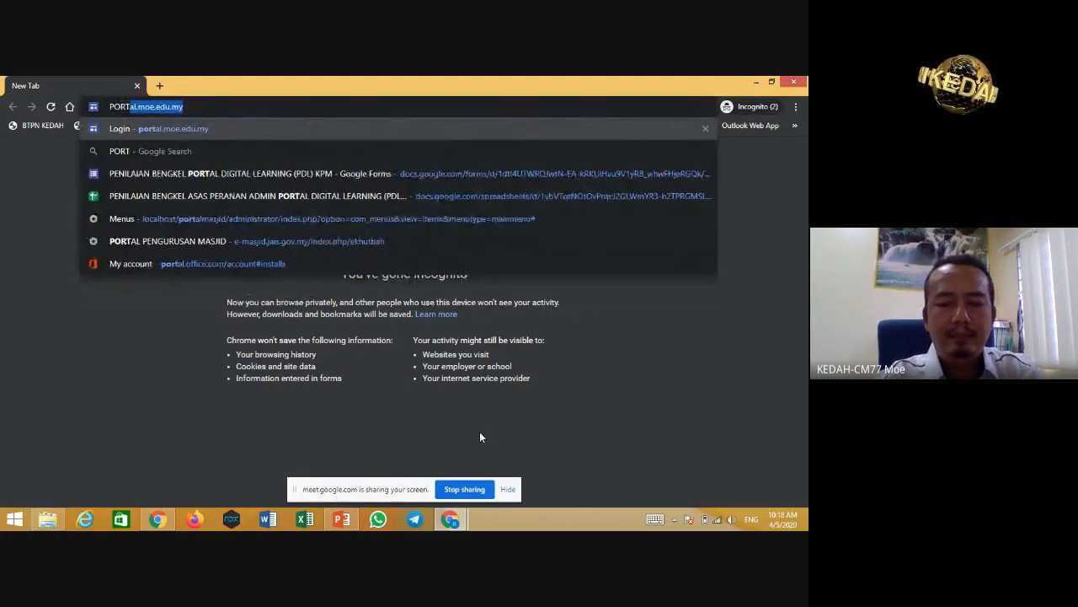
pyautogui.write('AL')
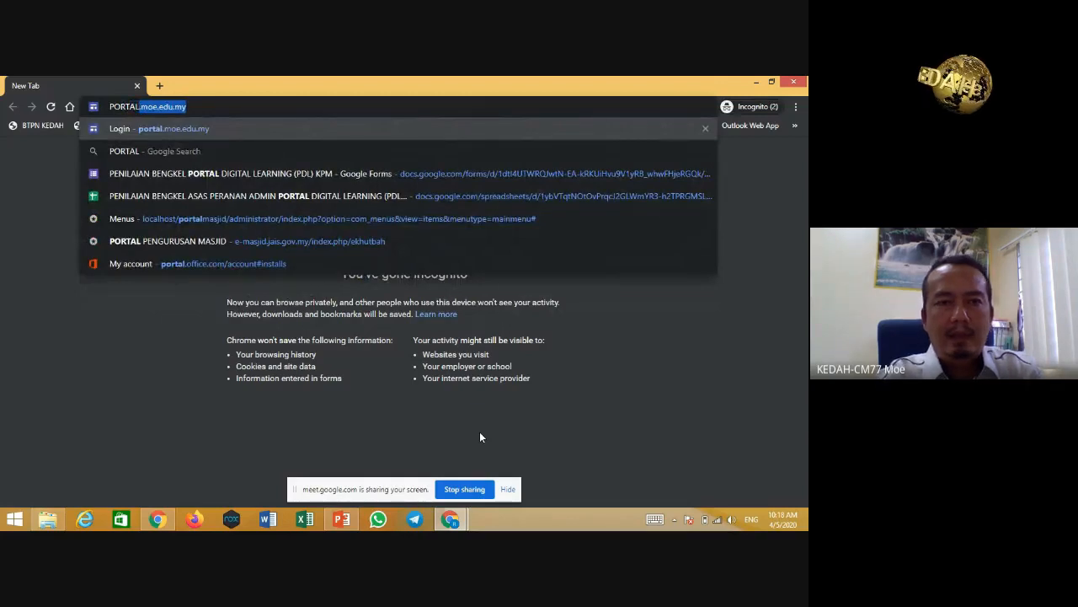
pyautogui.write('.MOE')
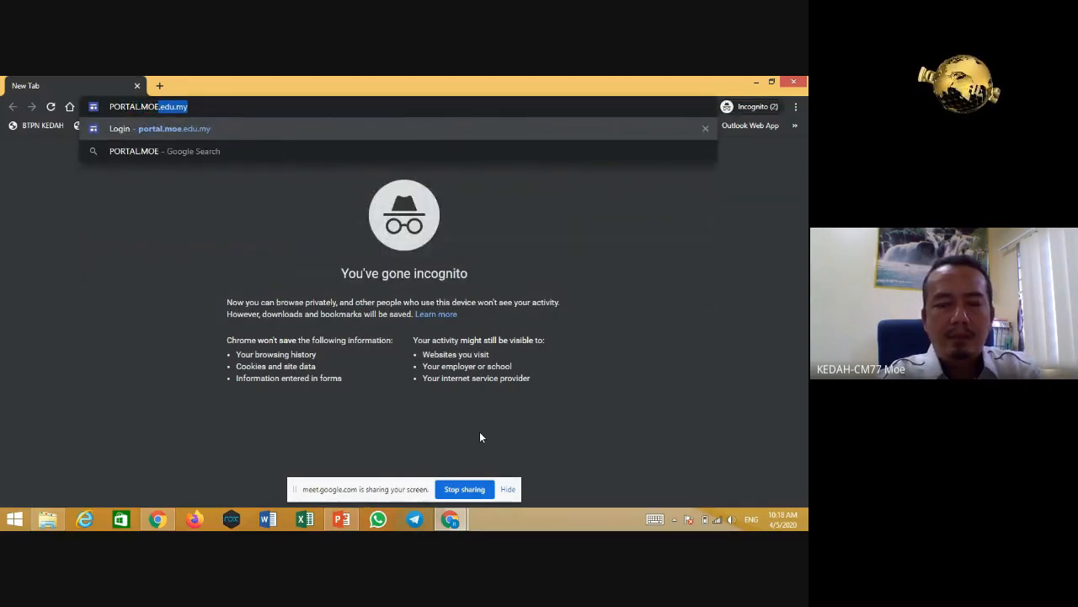
pyautogui.press('Return')
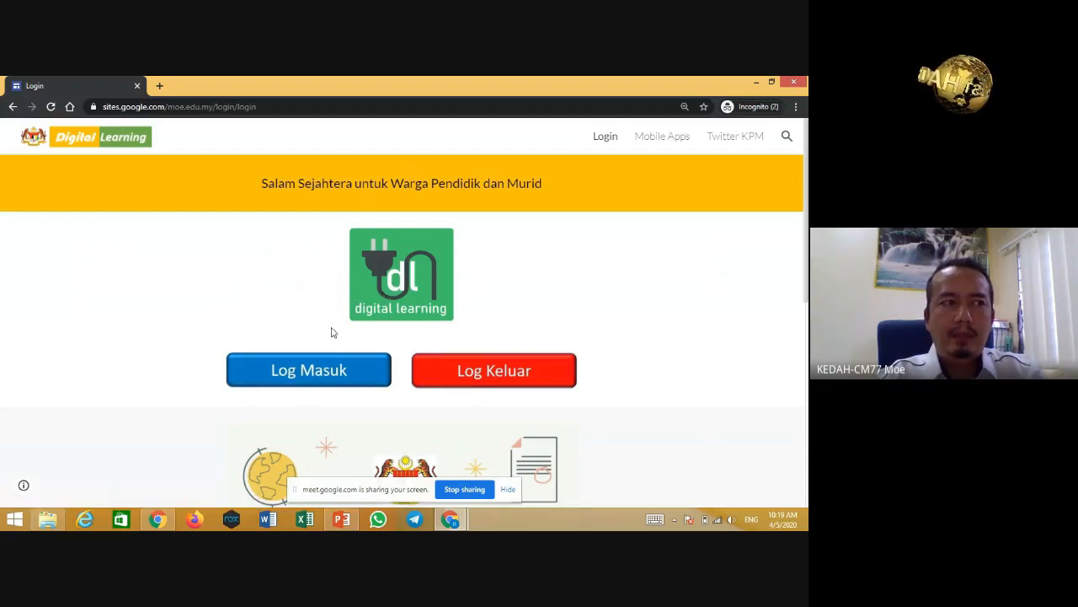
pyautogui.click(316, 375)
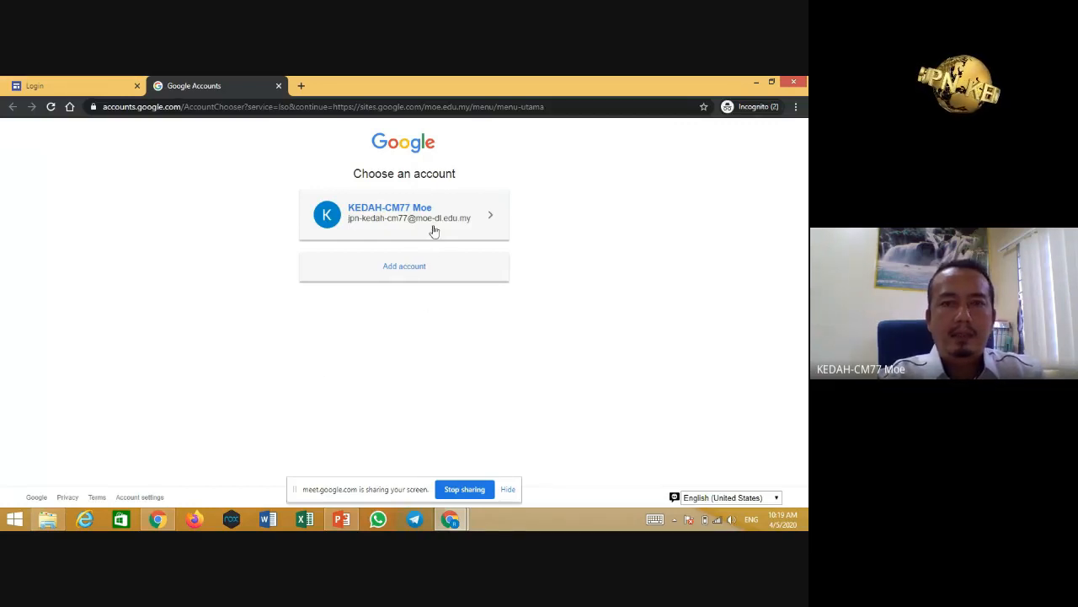
pyautogui.click(374, 221)
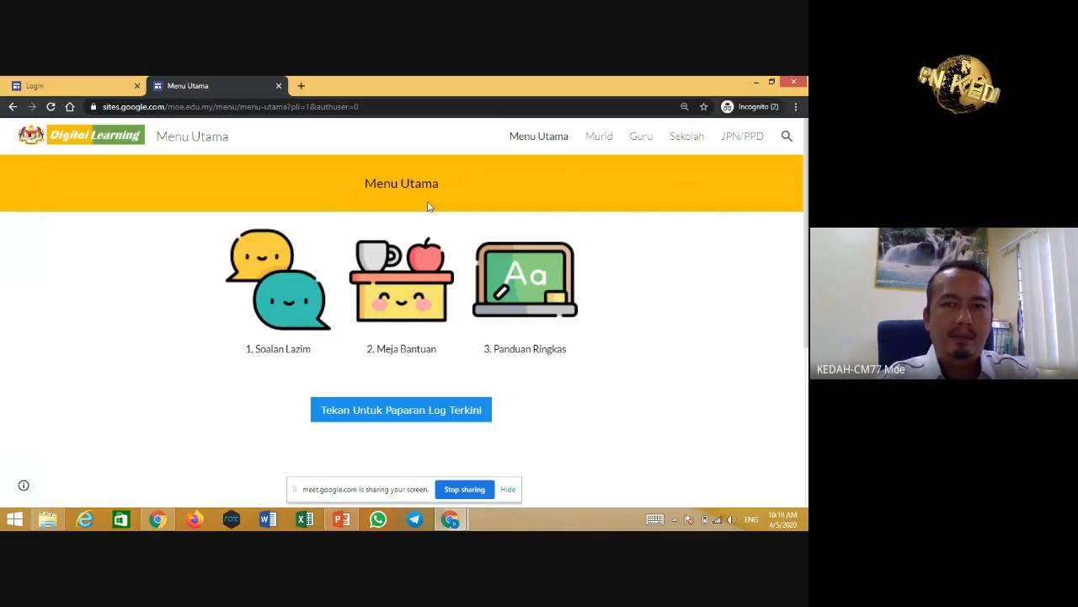
# Step: Launch Google Classroom from the Aktiviti section of the portal's Guru pages
pyautogui.click(642, 138)
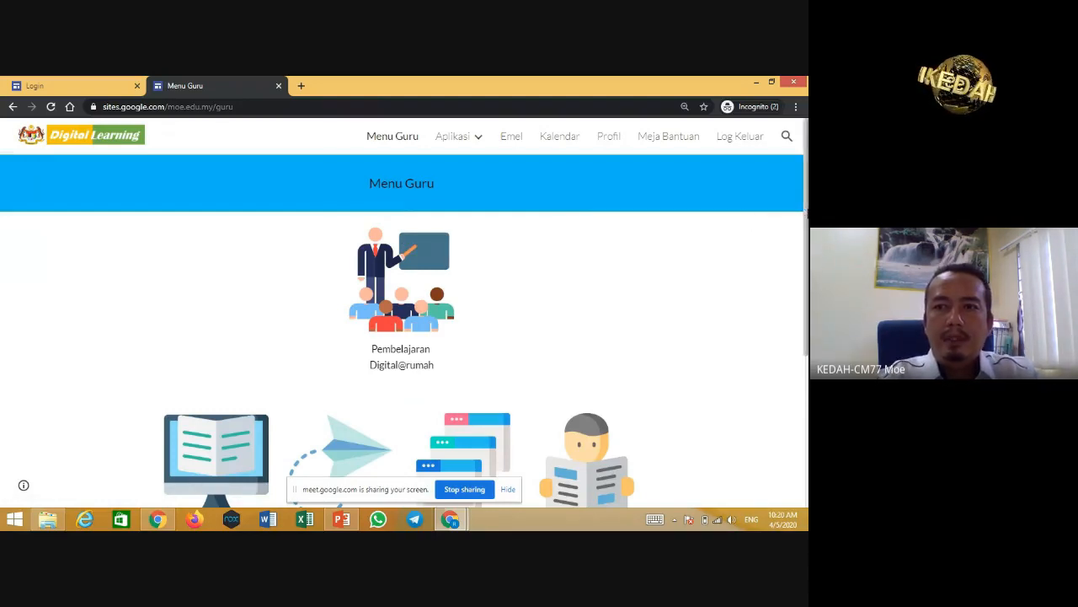
pyautogui.scroll(-2, 808, 331)
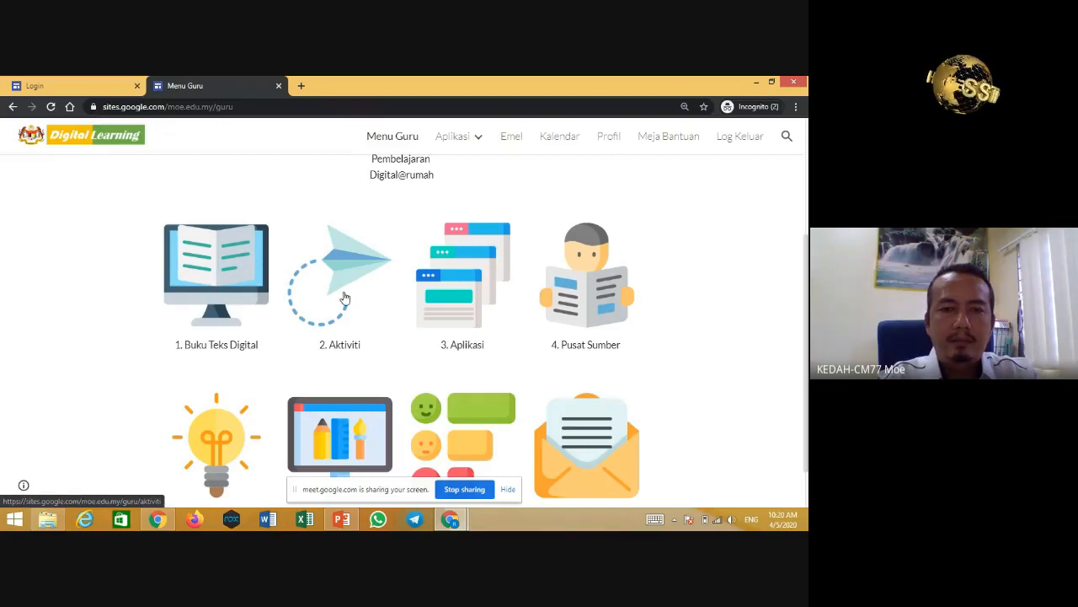
pyautogui.click(344, 297)
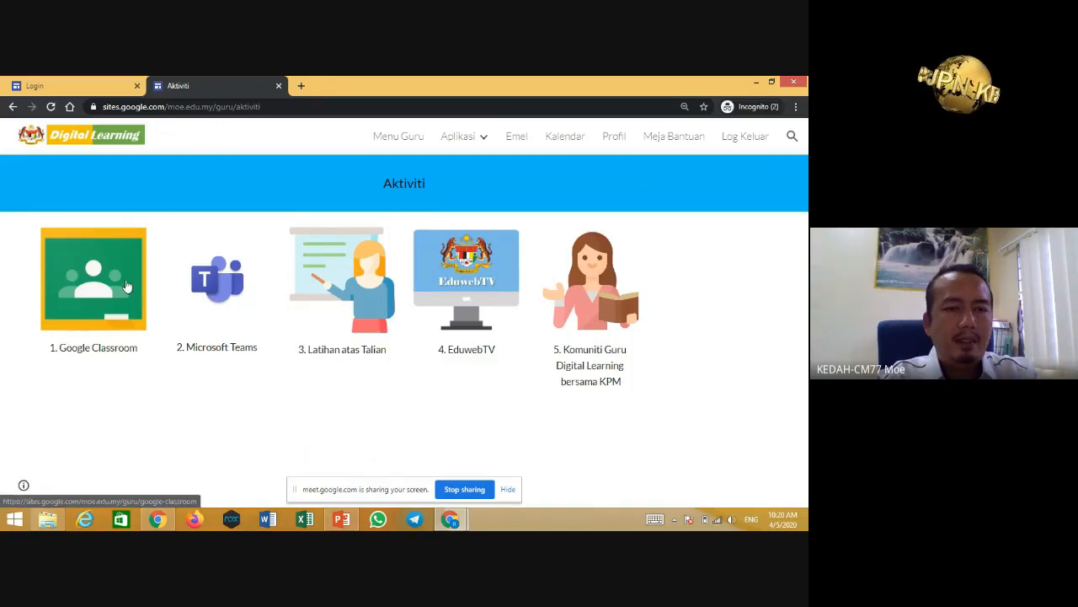
pyautogui.click(95, 288)
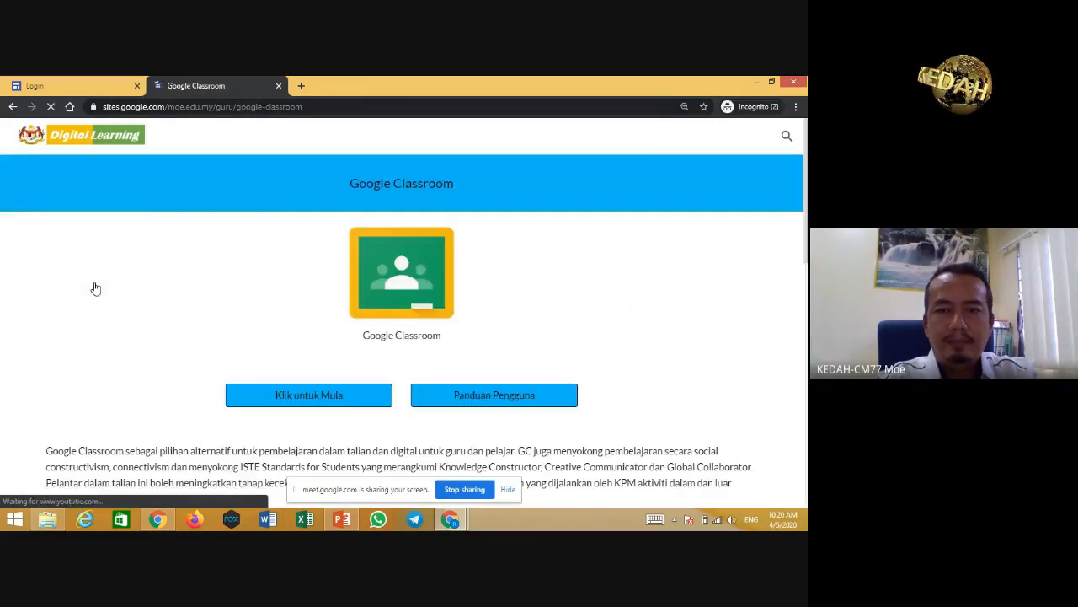
pyautogui.click(353, 401)
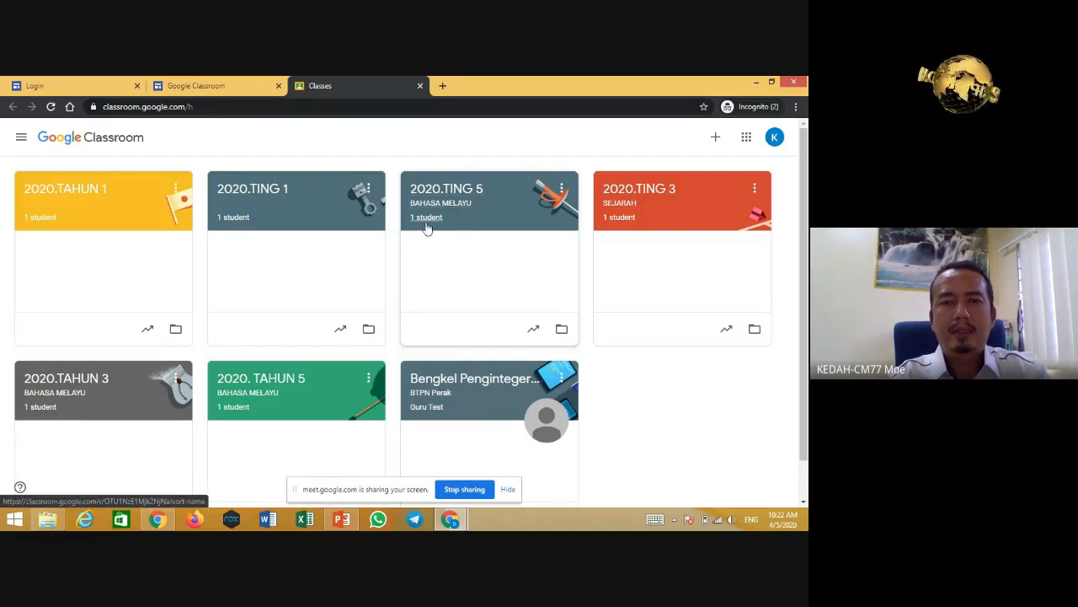
# Step: Open the 2020.TING 5 BAHASA MELAYU class and start a new assignment in its classwork
pyautogui.click(447, 195)
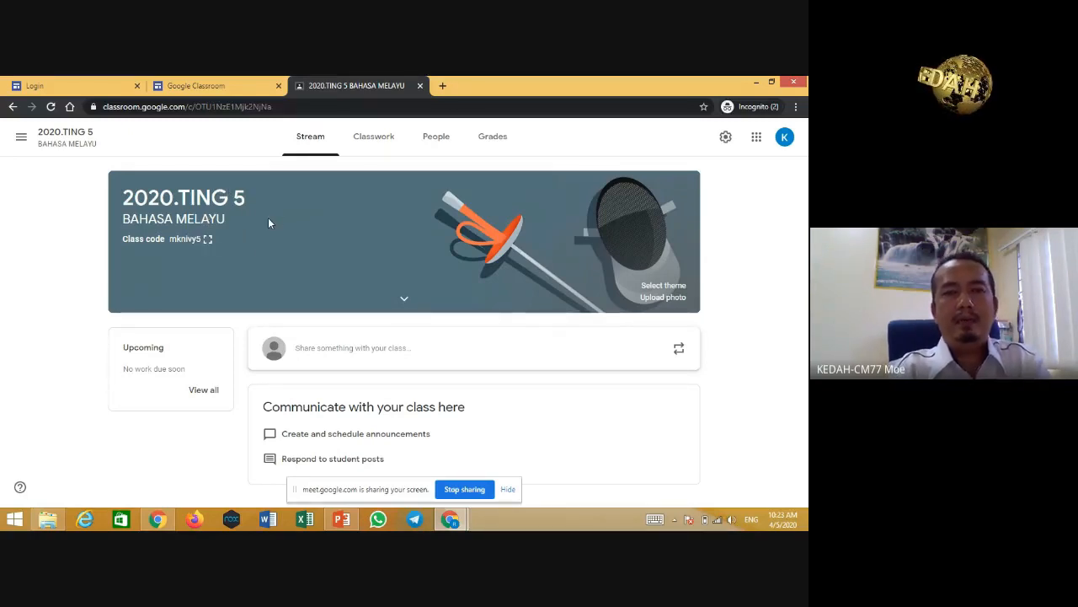
pyautogui.click(397, 152)
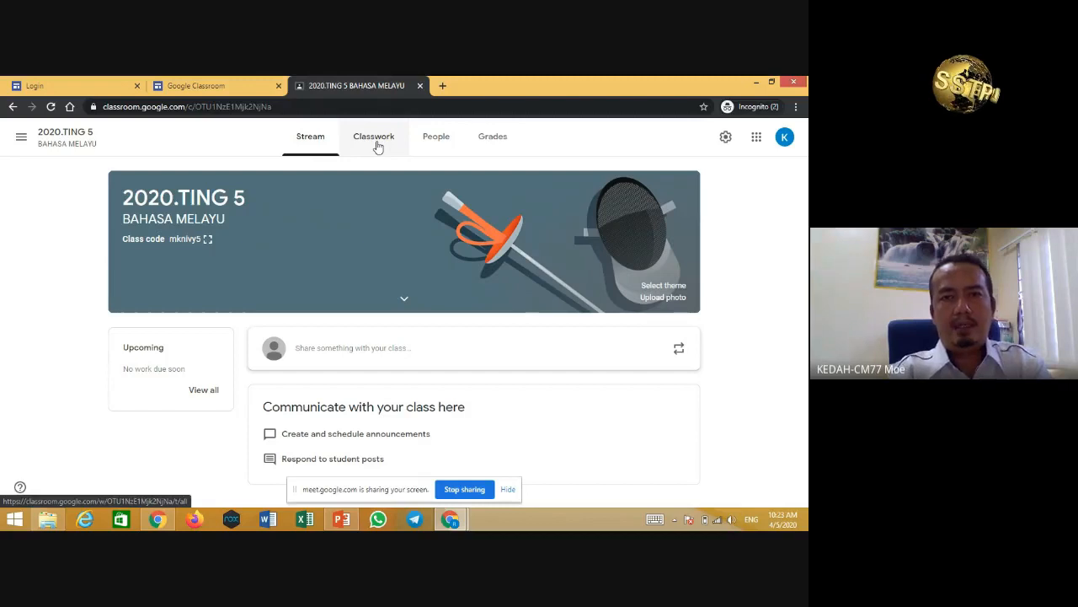
pyautogui.click(377, 147)
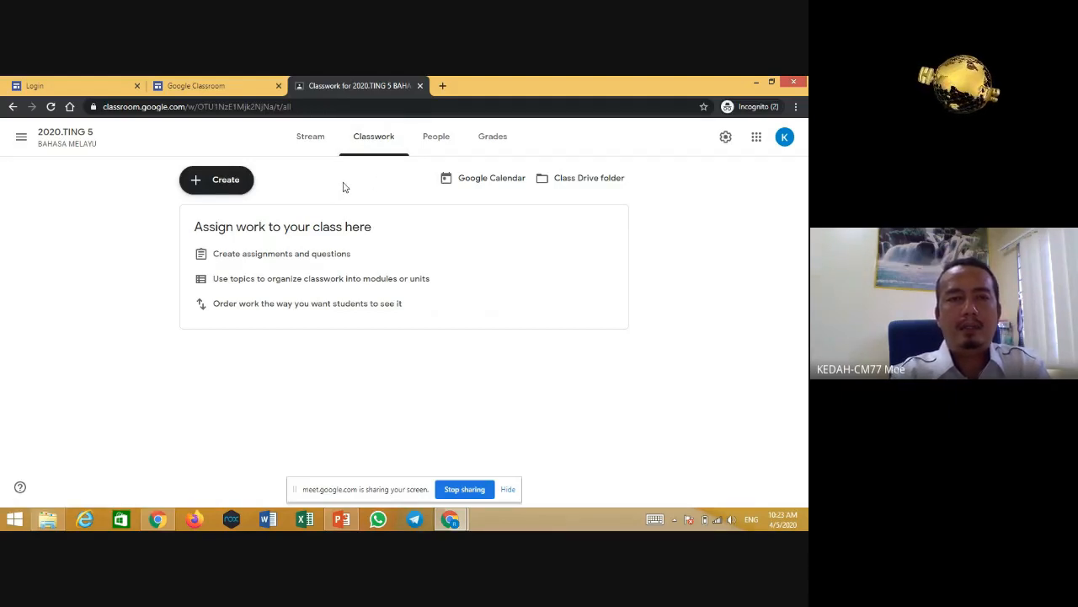
pyautogui.click(221, 192)
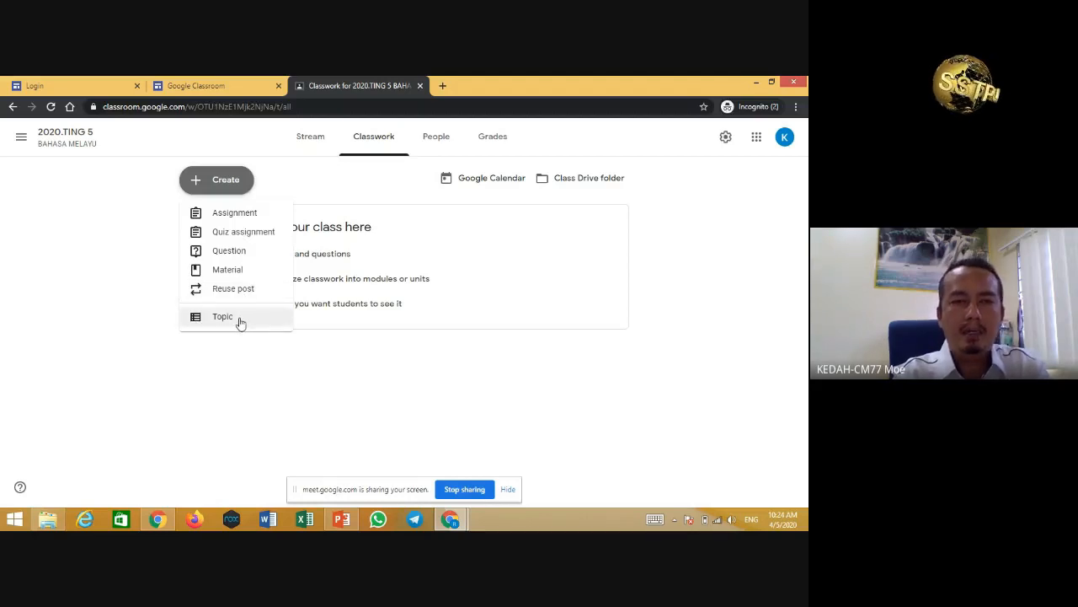
pyautogui.click(252, 220)
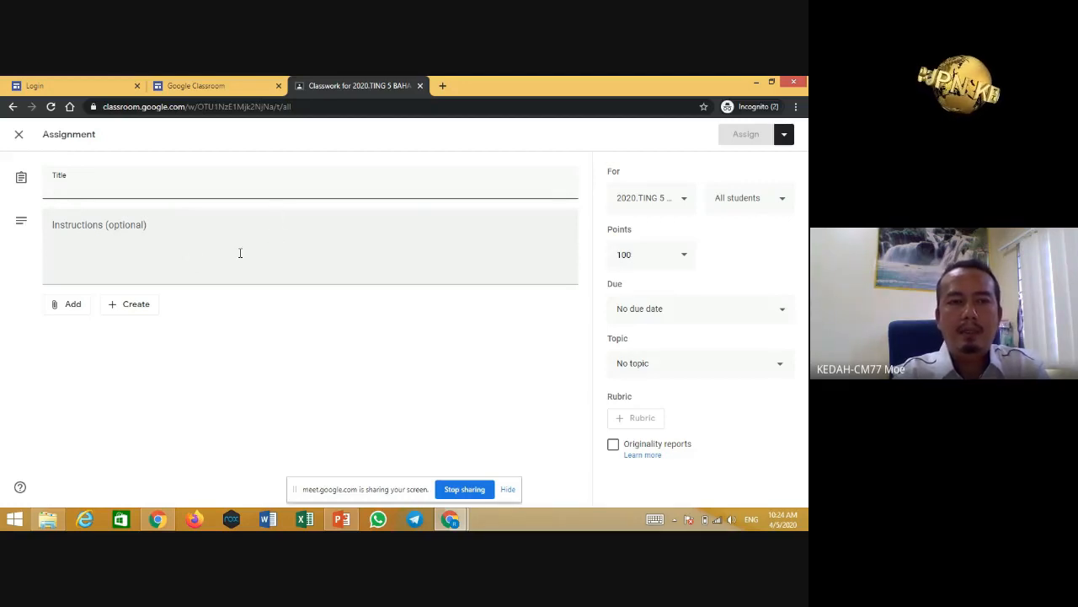
pyautogui.click(73, 187)
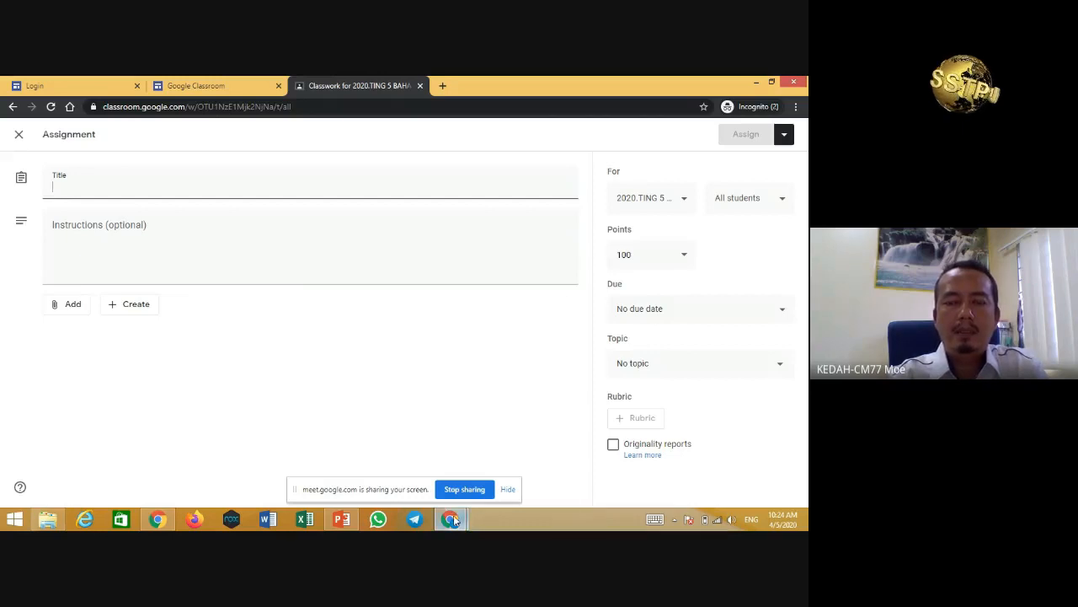
pyautogui.moveTo(453, 520)
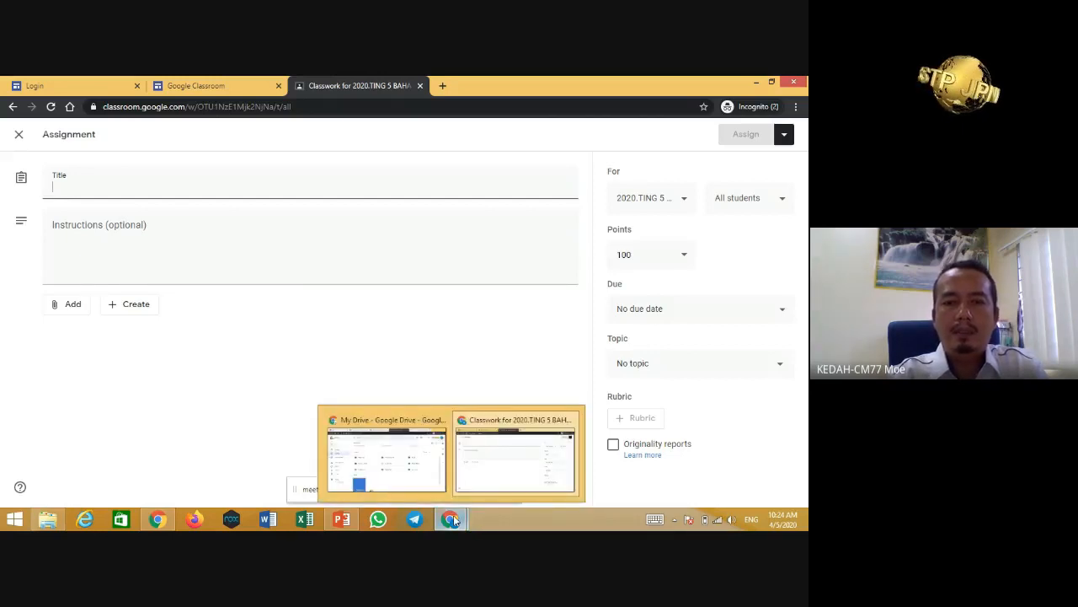
pyautogui.click(455, 520)
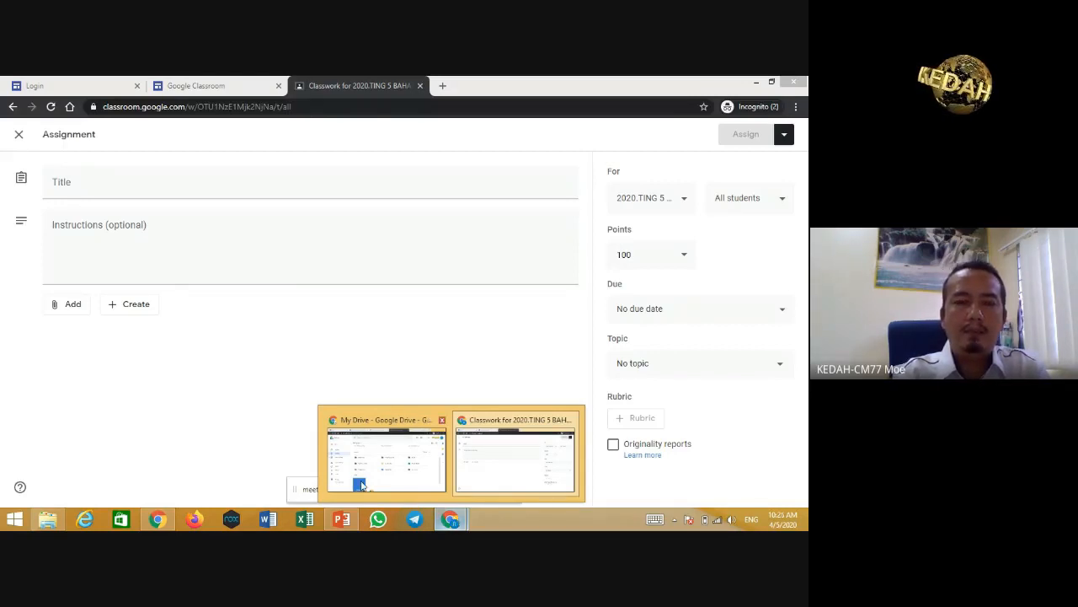
pyautogui.click(188, 430)
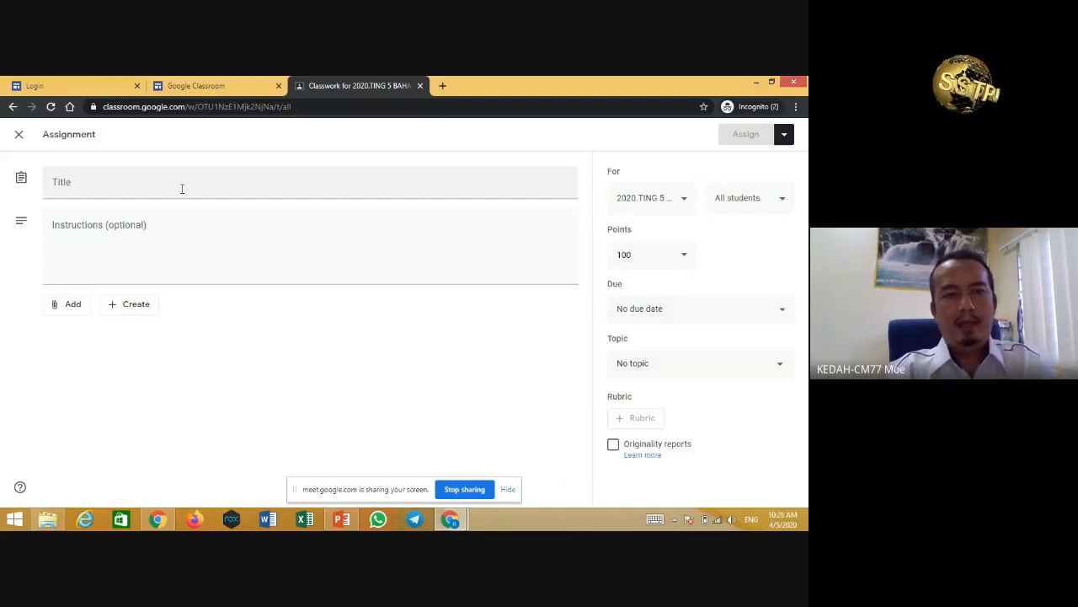
# Step: Title the assignment NOTA BAHASA MELAYU
pyautogui.click(182, 189)
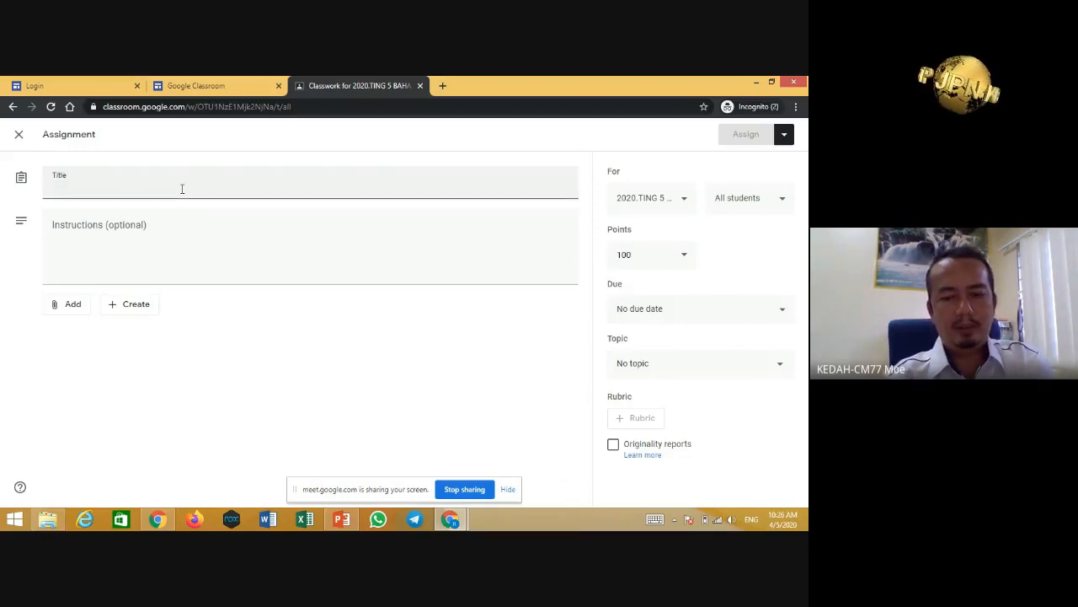
pyautogui.write('NO')
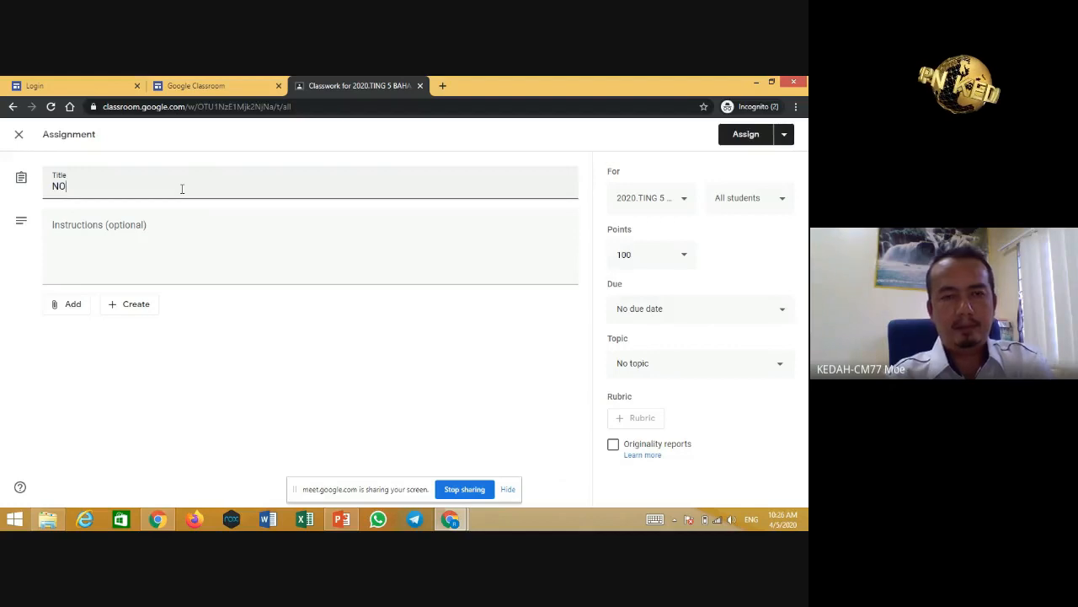
pyautogui.write('TA')
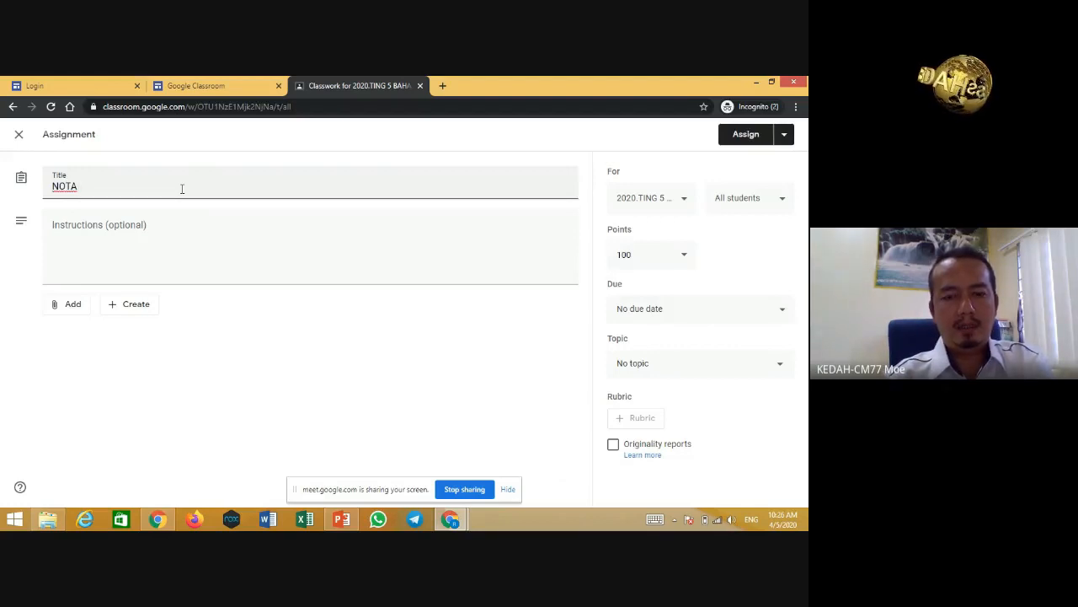
pyautogui.write(' BA')
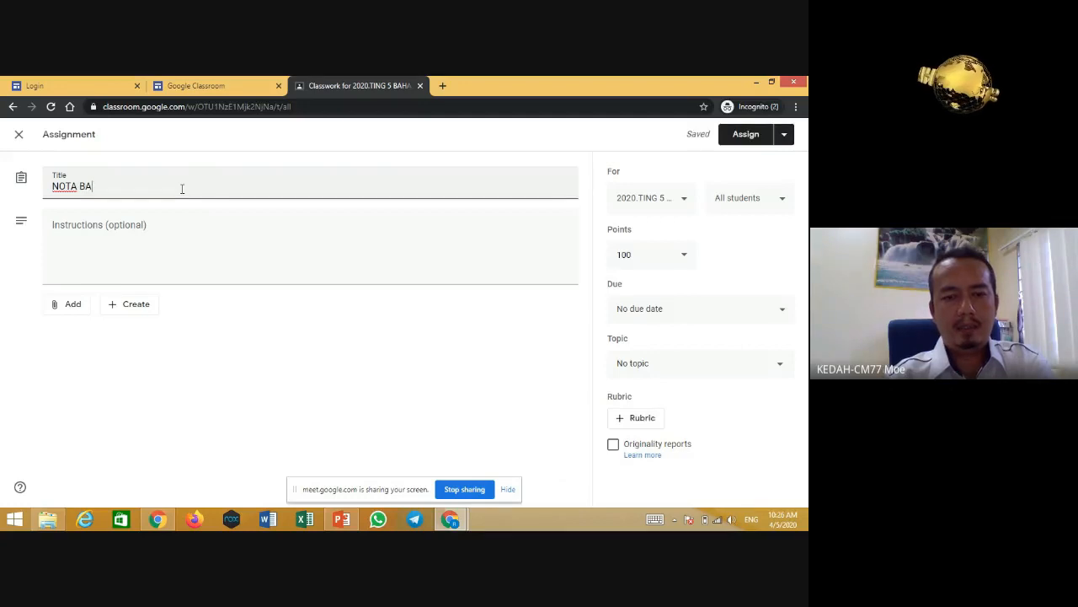
pyautogui.write('HASA')
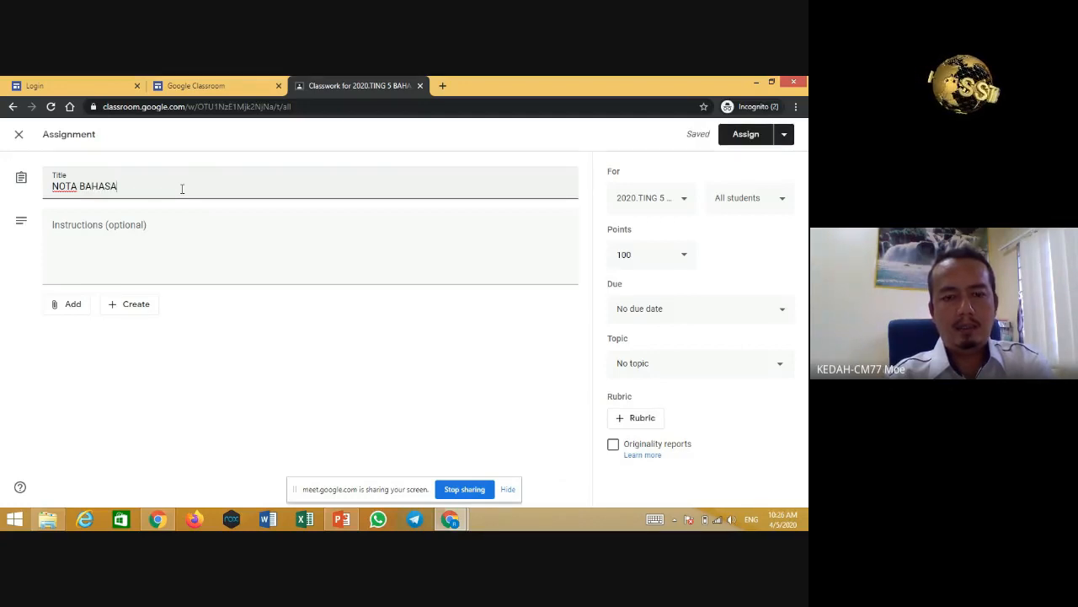
pyautogui.write(' ME')
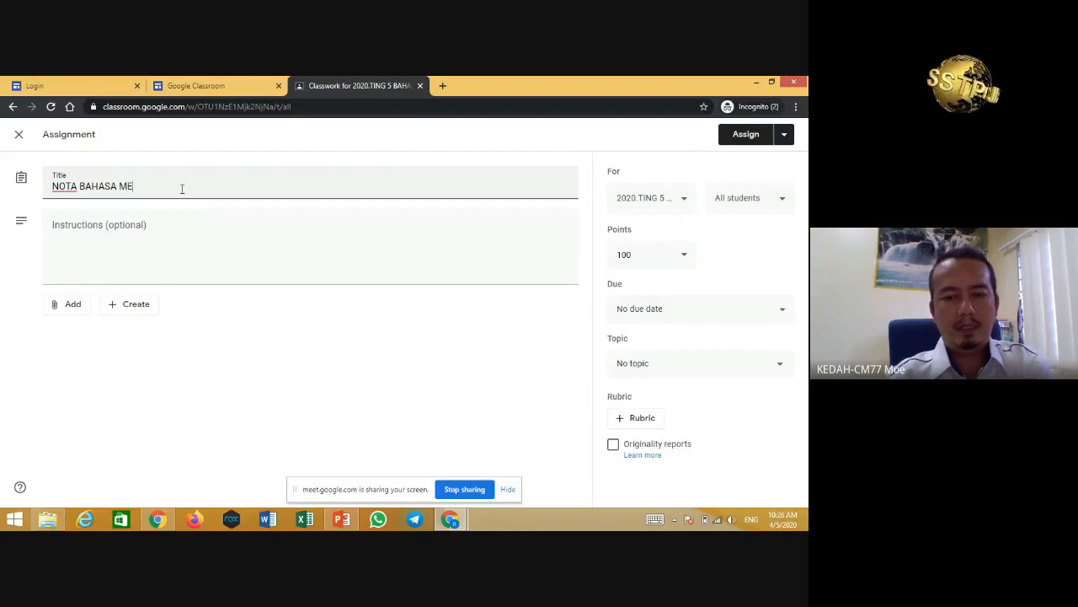
pyautogui.write('LAY')
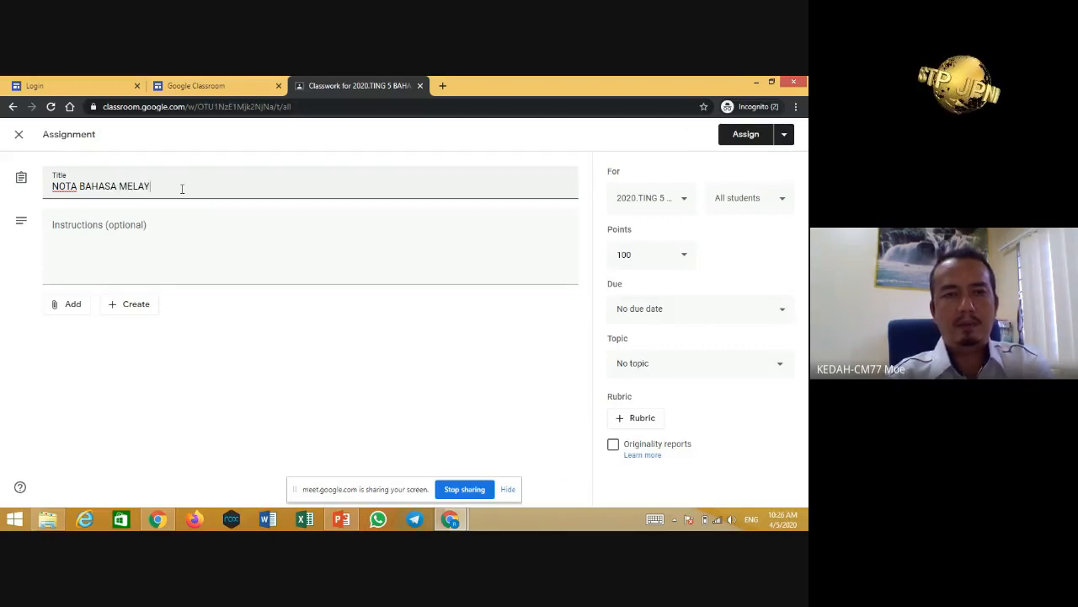
pyautogui.write('U')
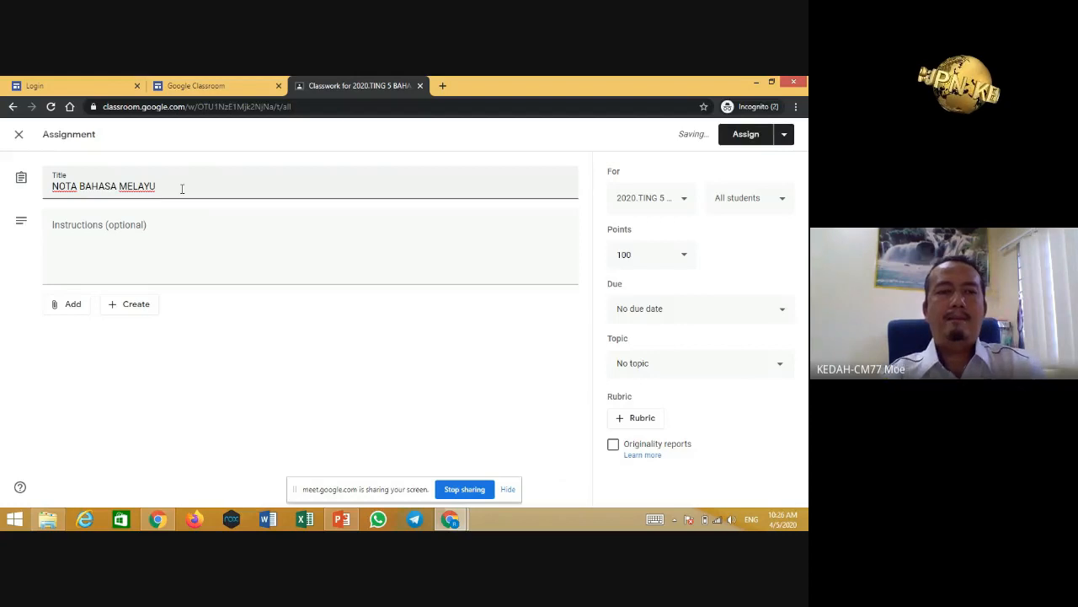
pyautogui.click(95, 277)
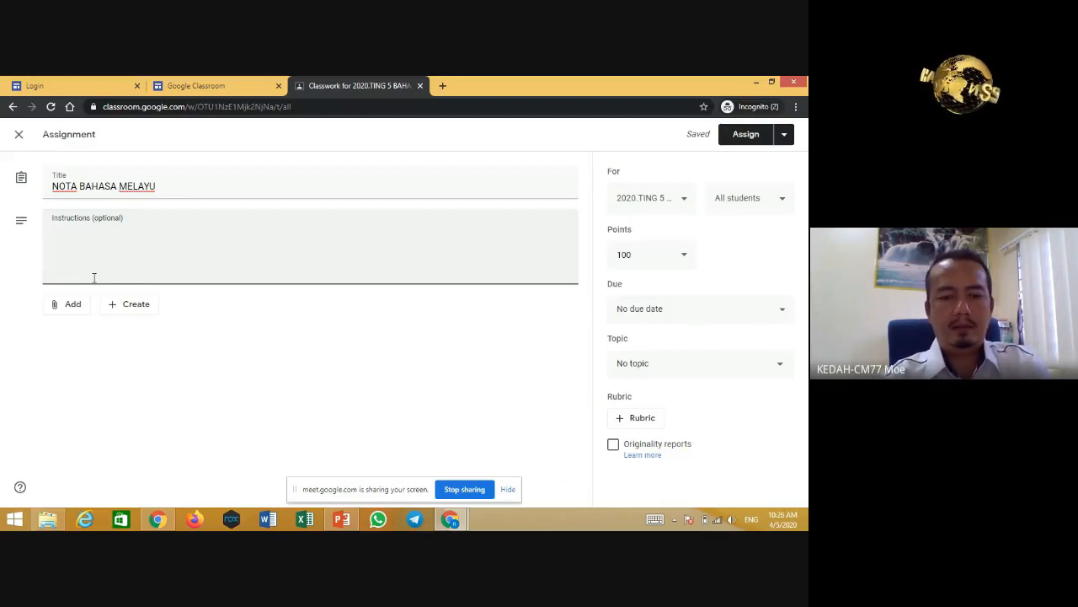
pyautogui.write('J')
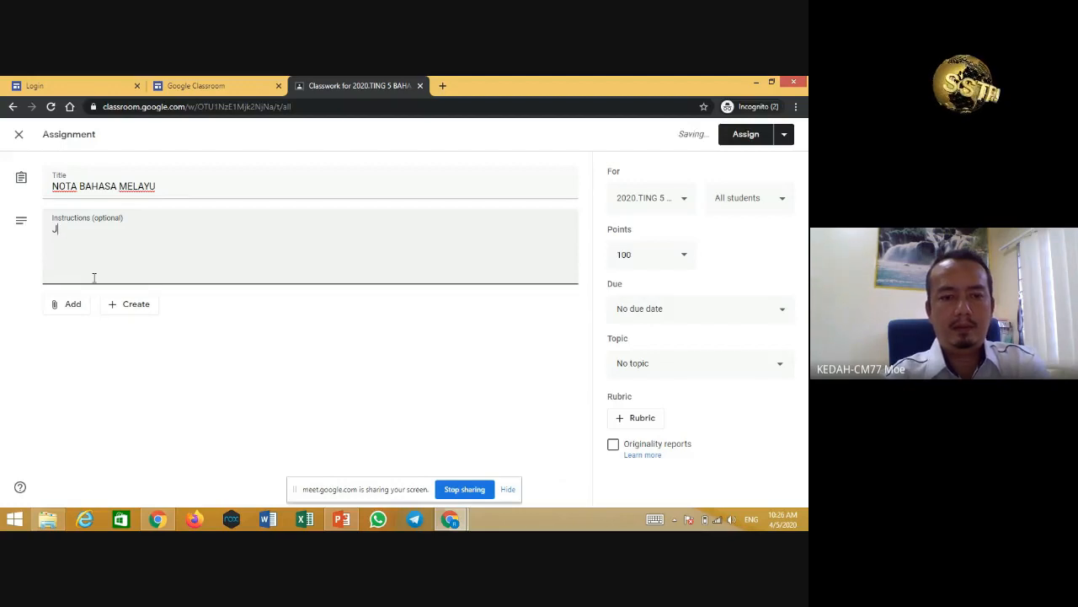
pyautogui.write('a')
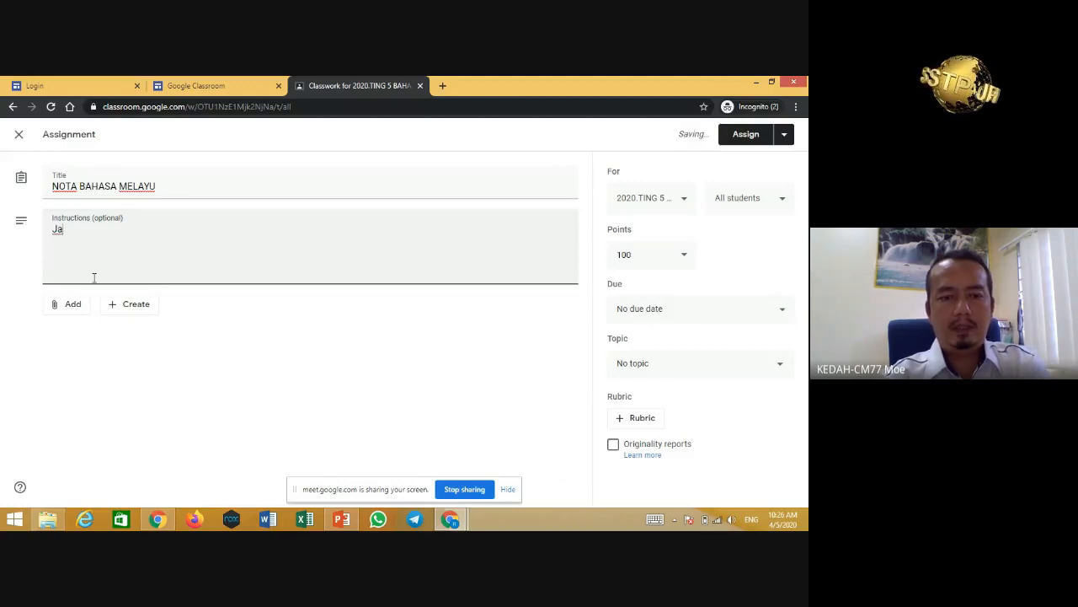
pyautogui.write('wa')
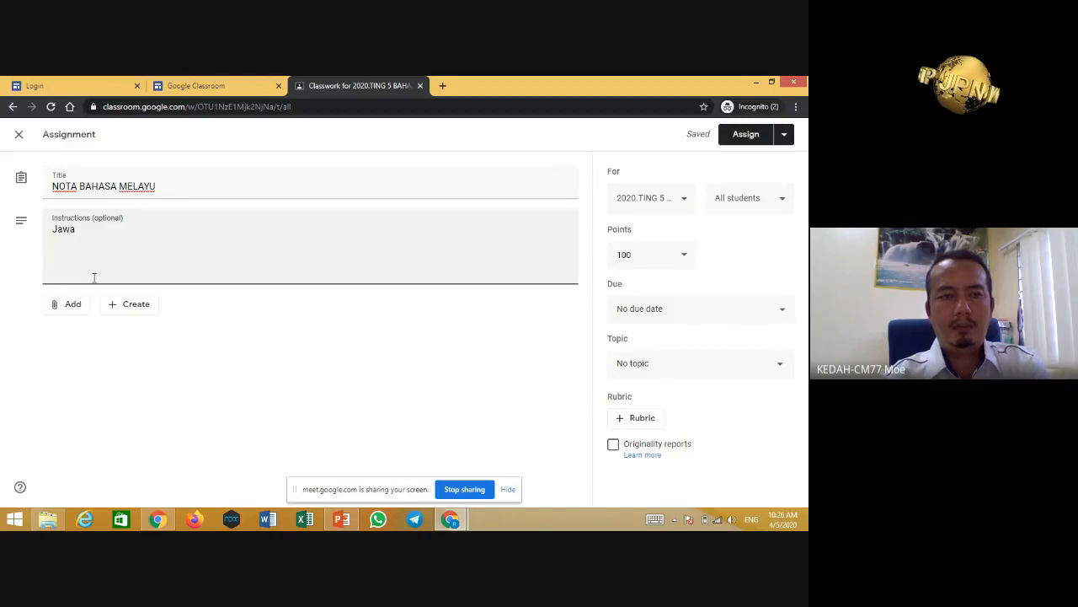
pyautogui.press('BackSpace')
pyautogui.press('BackSpace')
pyautogui.press('BackSpace')
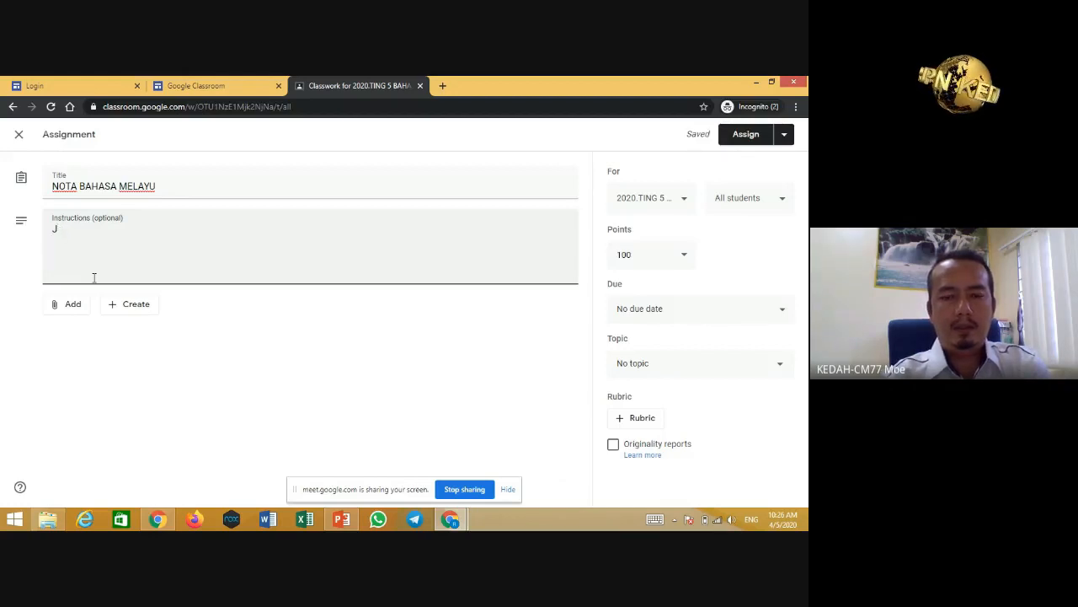
pyautogui.press('BackSpace')
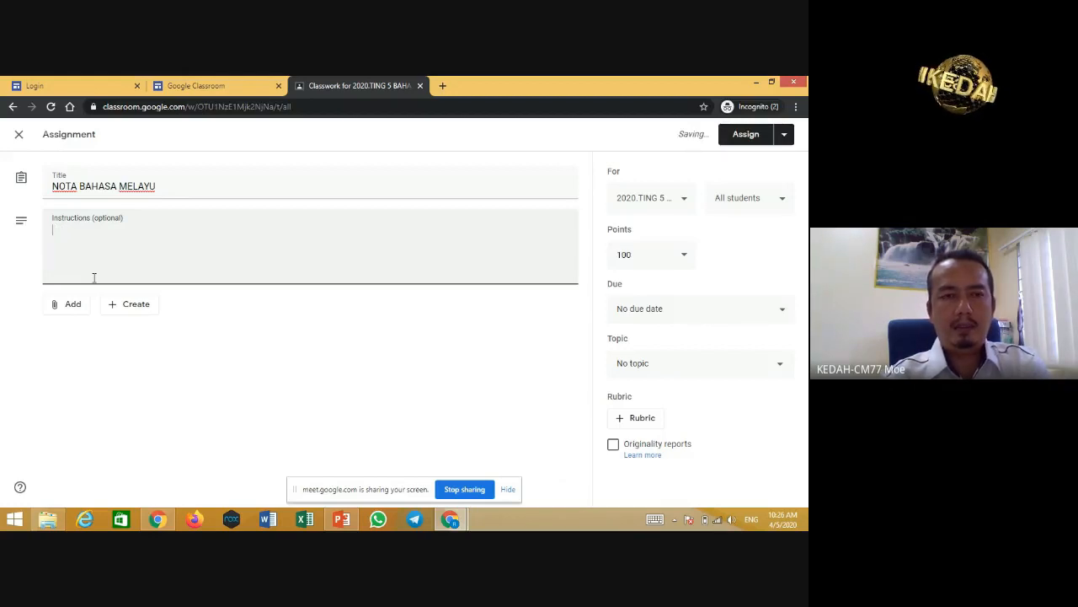
# Step: Enter "Baca nota tersebut" as the assignment's instructions
pyautogui.write('Baca n')
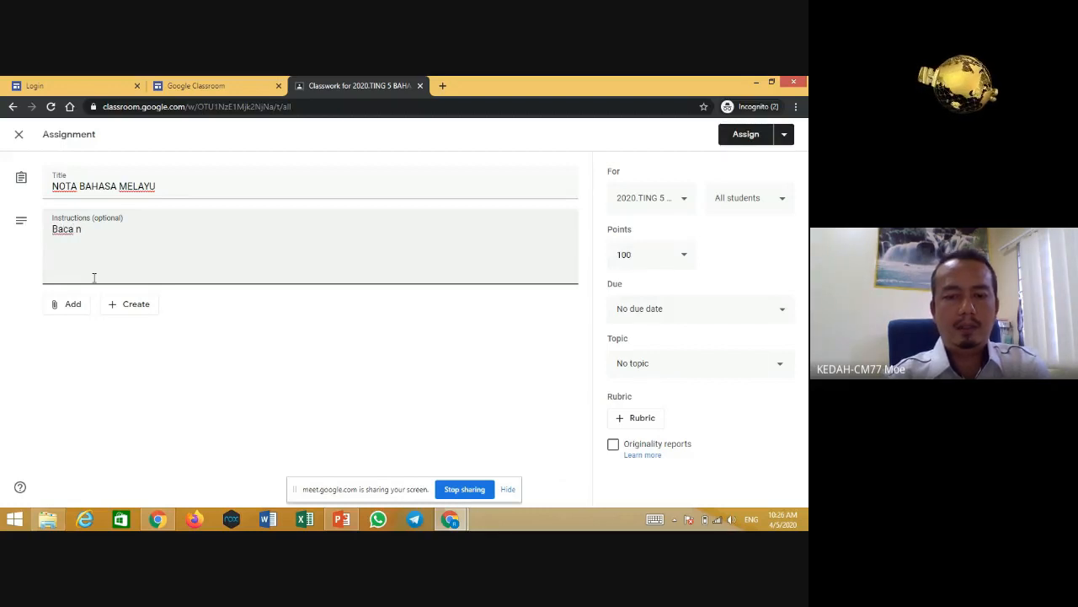
pyautogui.write('ota')
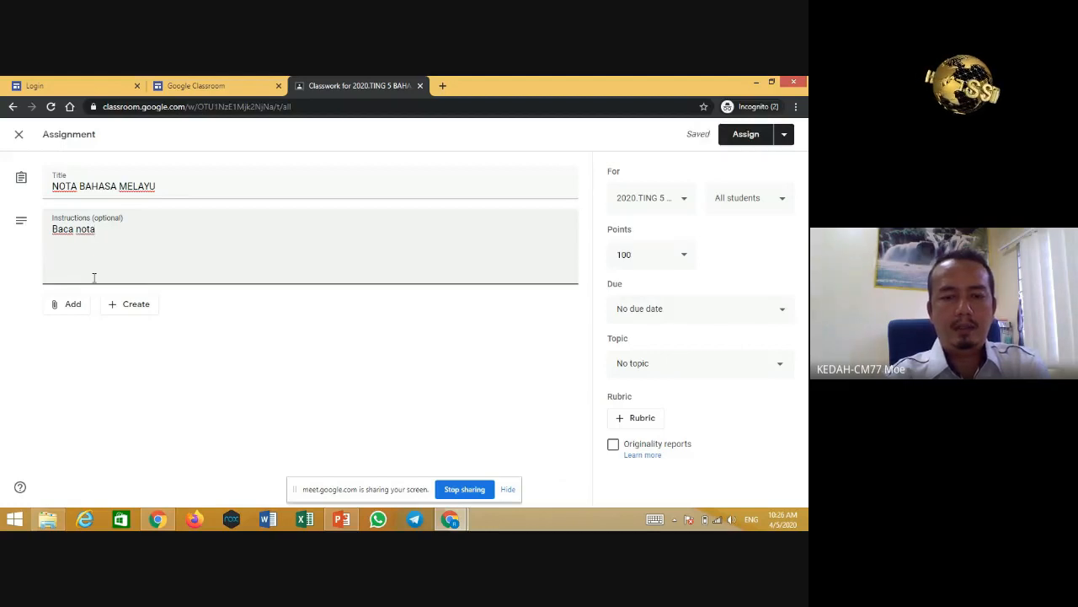
pyautogui.write(' terse')
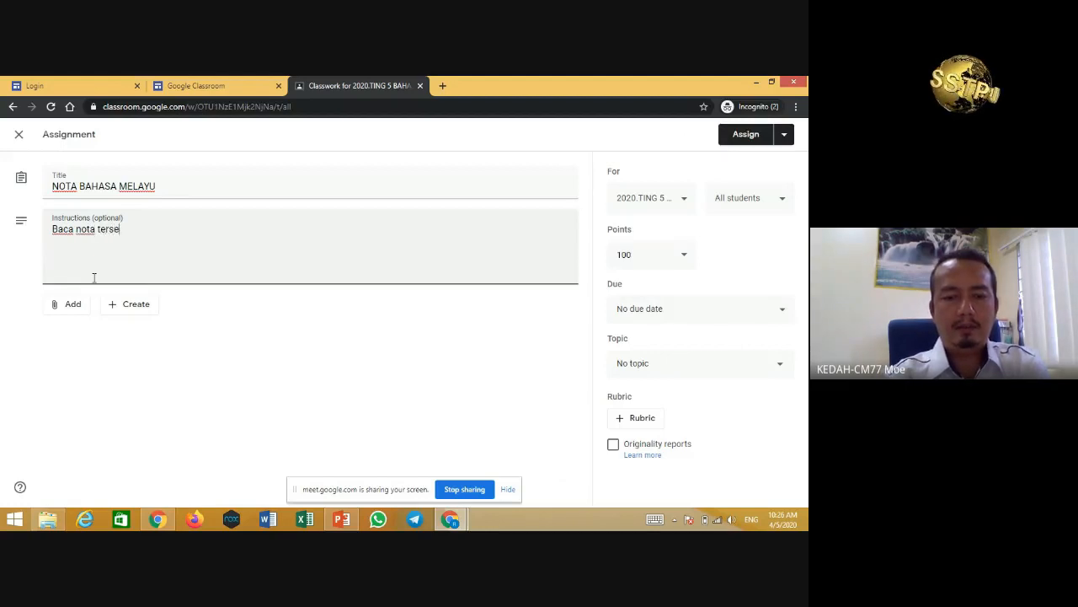
pyautogui.write('but')
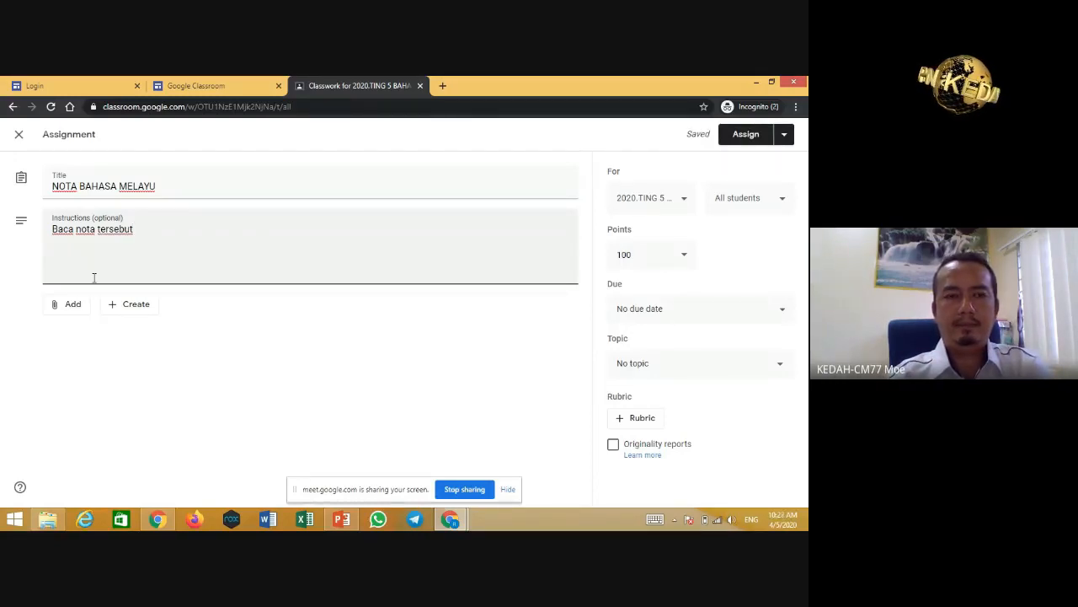
# Step: Insert "dan fahami" before "nota" in the instructions and end the sentence with a full stop
pyautogui.click(77, 231)
pyautogui.write('da')
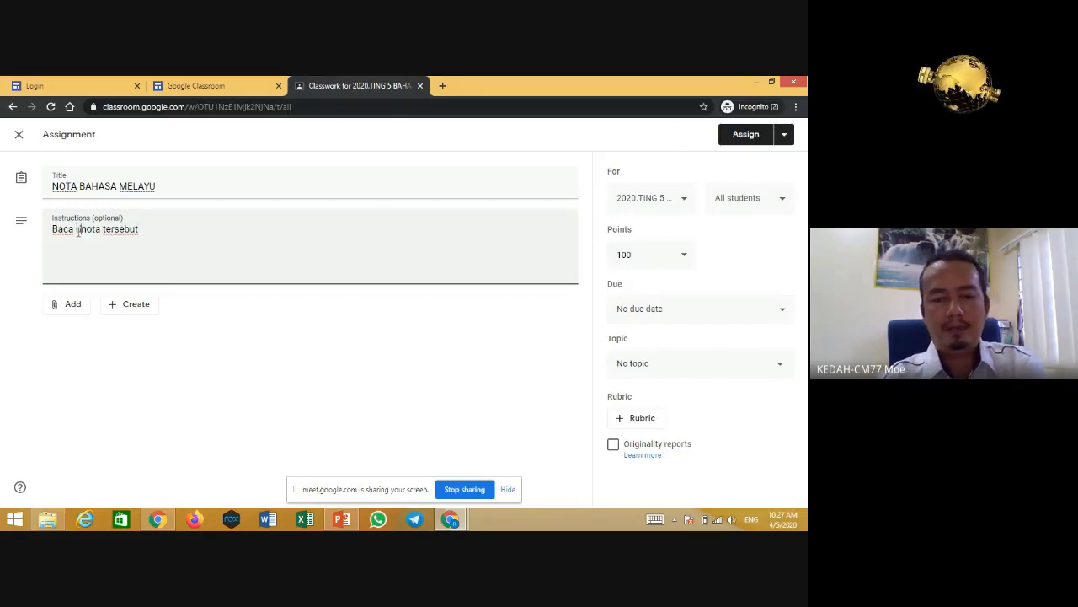
pyautogui.write('n ')
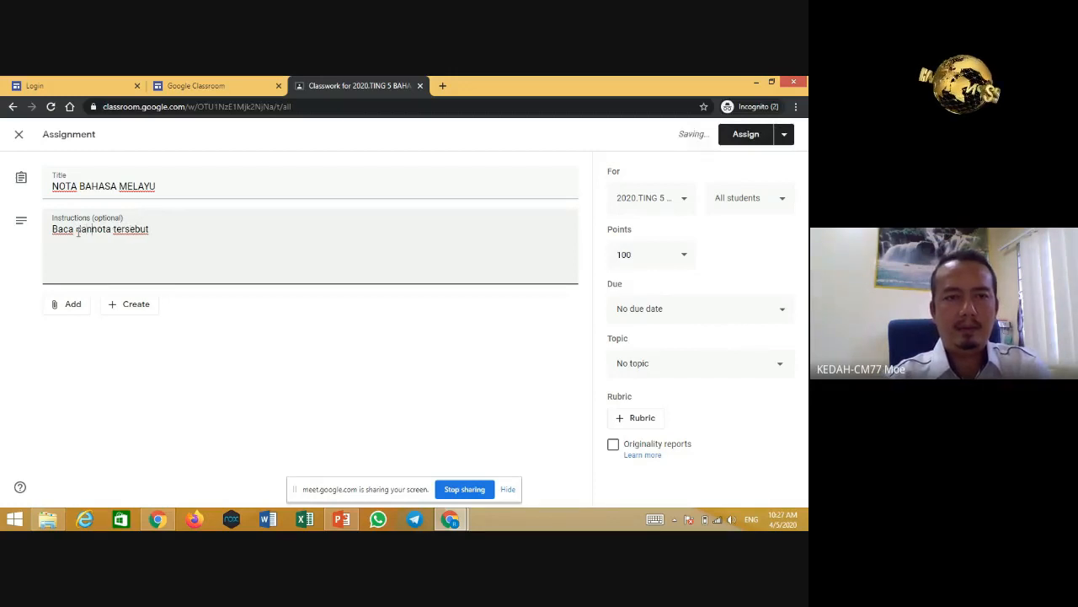
pyautogui.write('f')
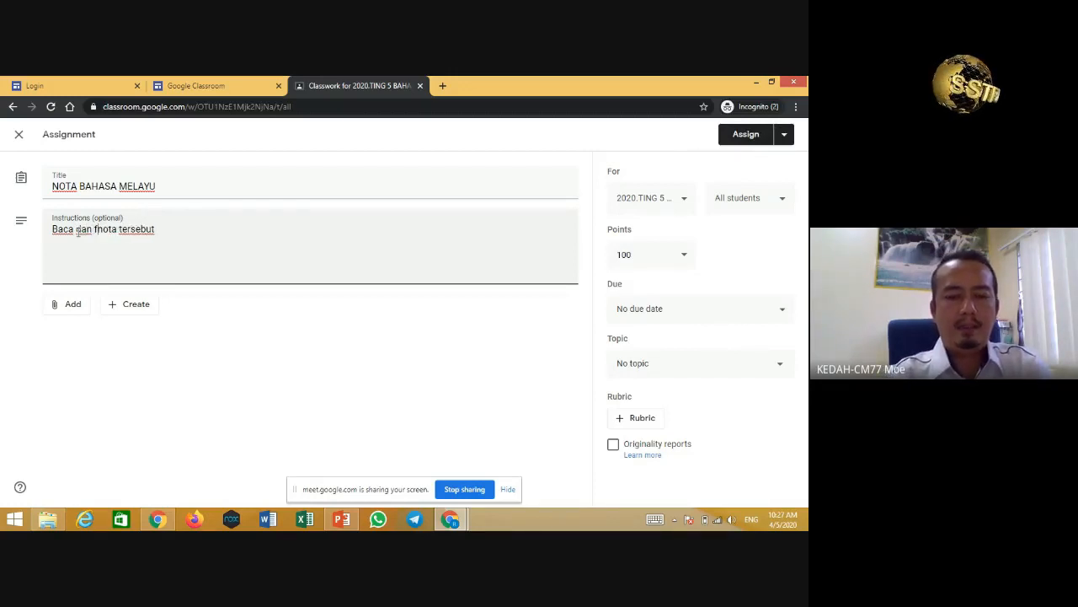
pyautogui.write('aham')
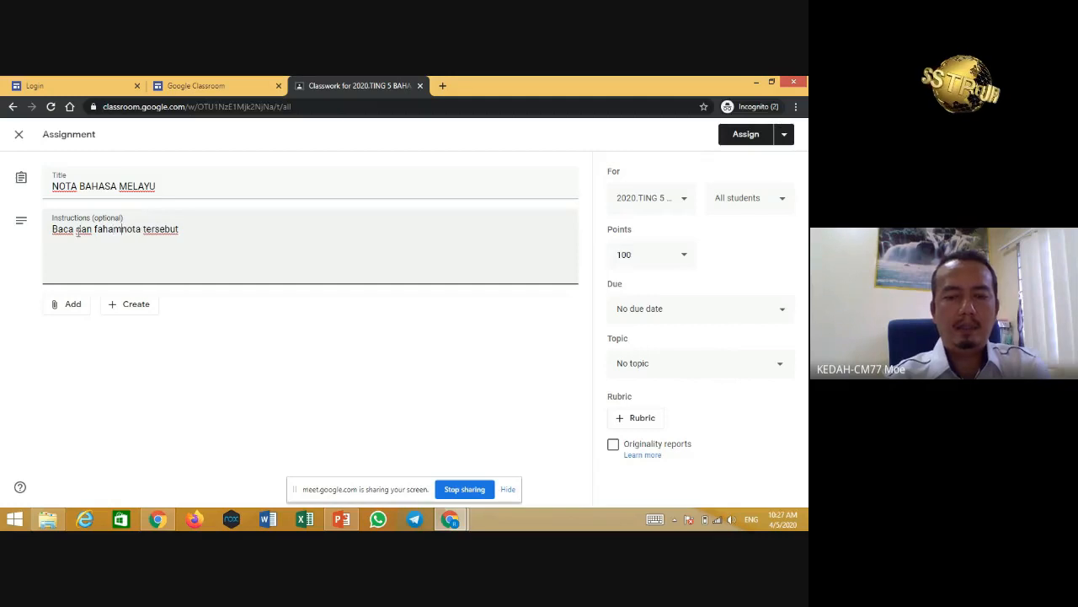
pyautogui.write('i')
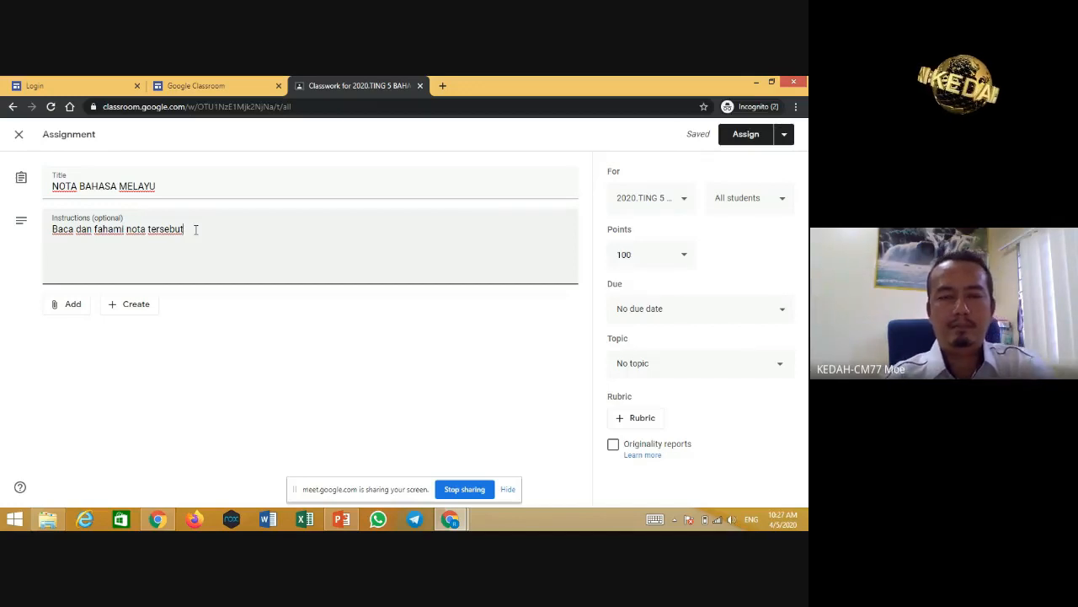
pyautogui.write('.')
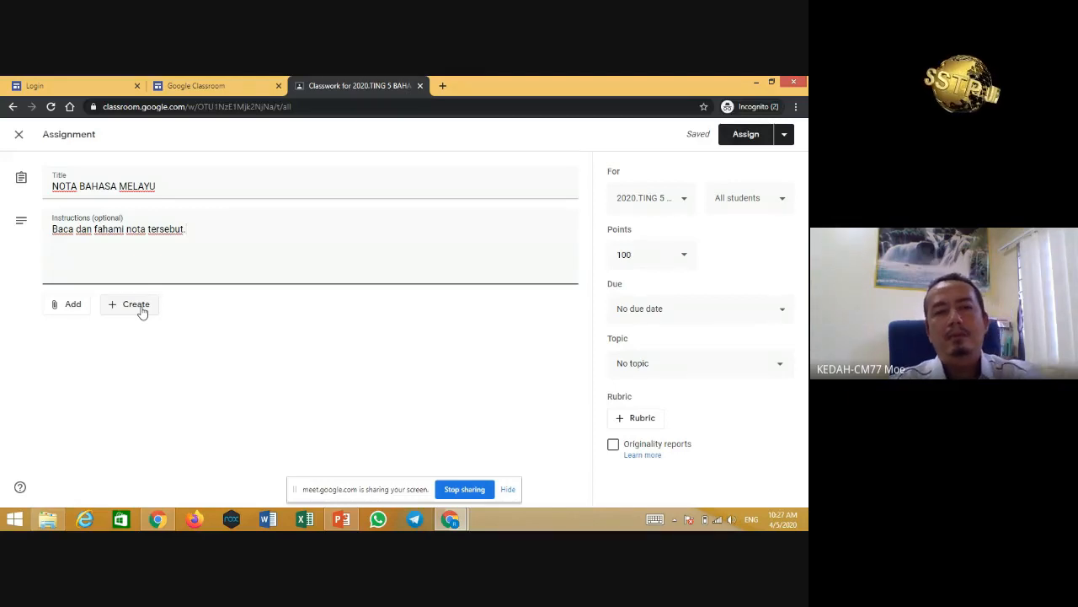
# Step: Attach Nota 10_PETUA_DALAM_TRANSFORMASI_AYAT_CAKAP_AJUK_KEPADA_CAKAP_PINDAH.docx from the Bahan Tutorial folder in Documents to the assignment
pyautogui.click(74, 310)
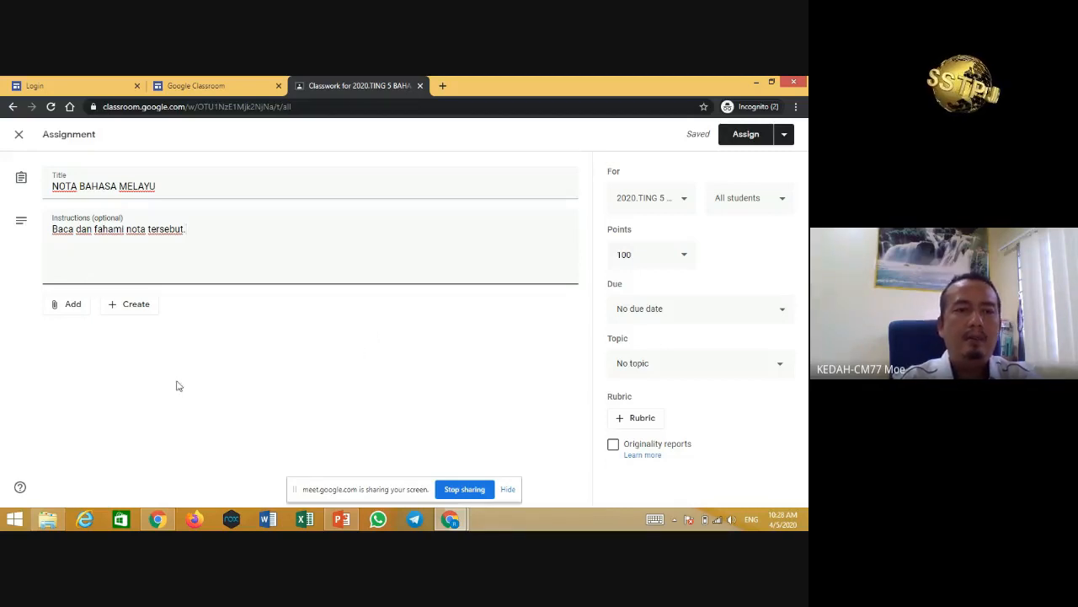
pyautogui.click(74, 307)
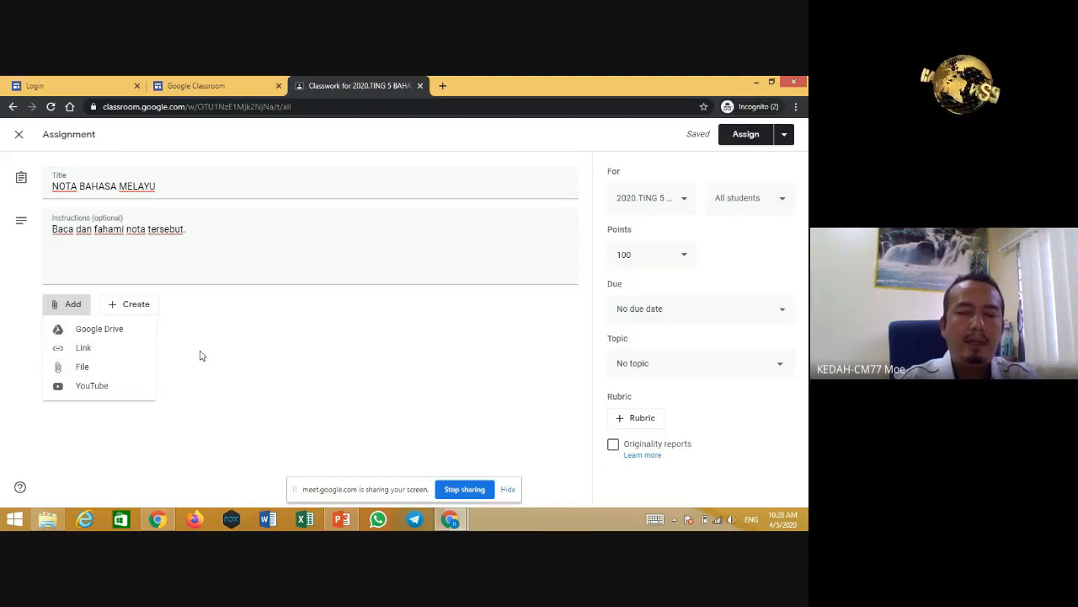
pyautogui.click(82, 369)
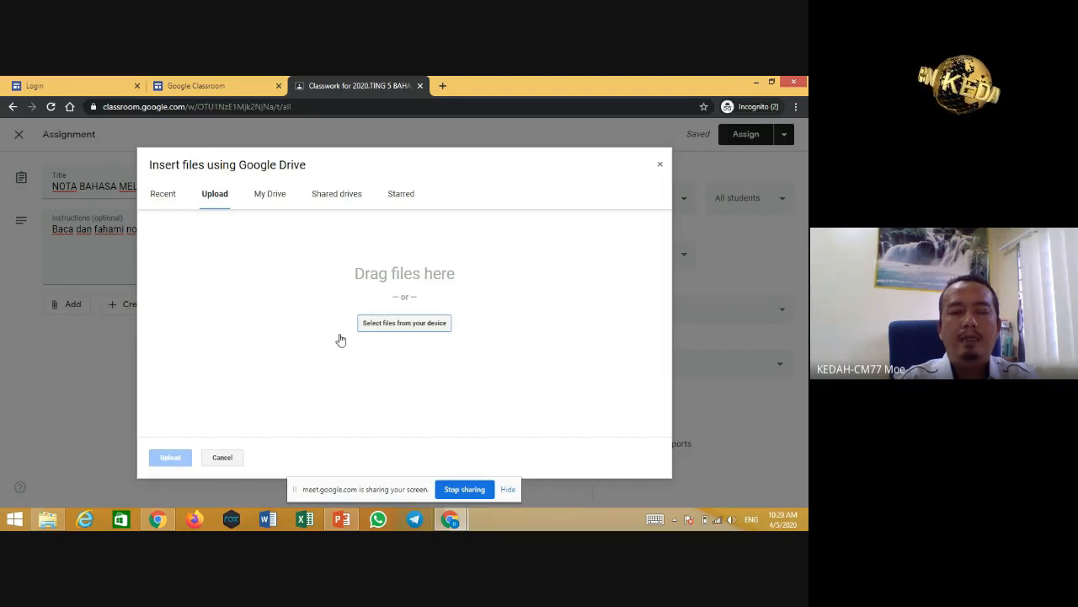
pyautogui.click(434, 329)
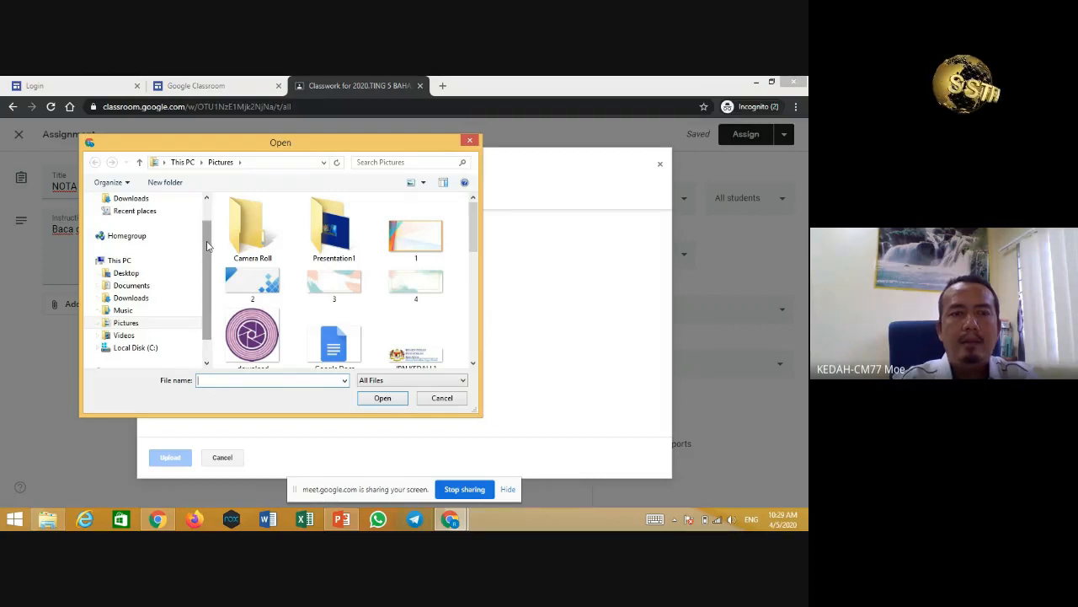
pyautogui.click(126, 287)
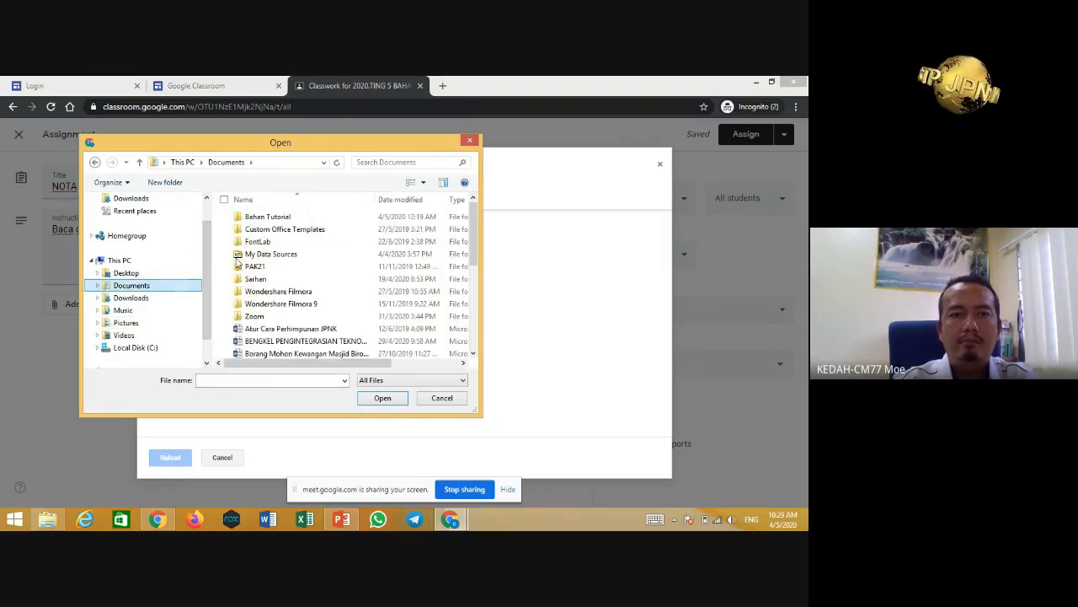
pyautogui.doubleClick(262, 217)
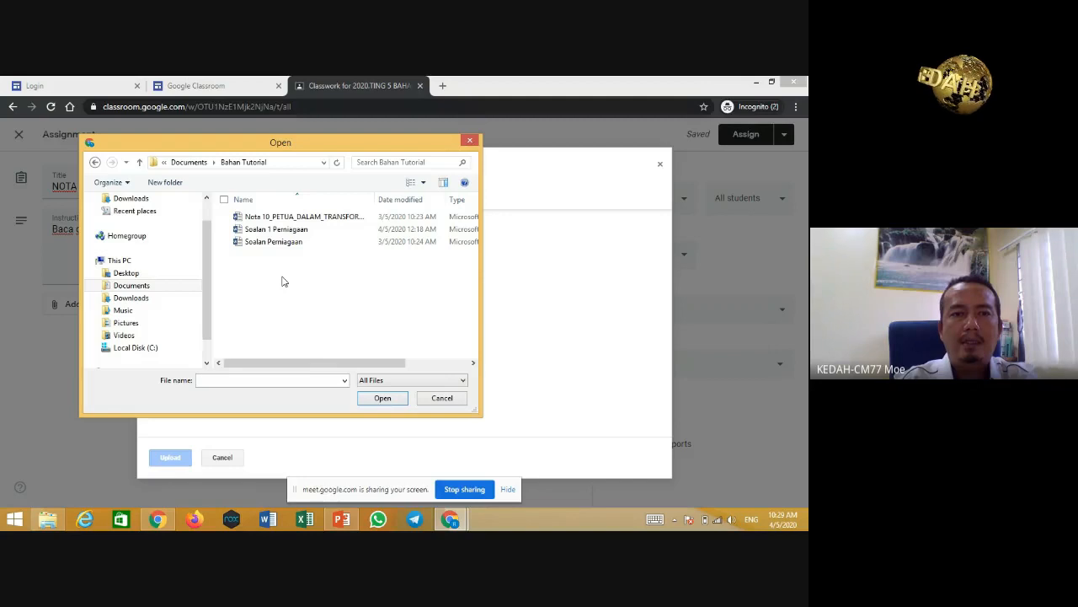
pyautogui.click(357, 220)
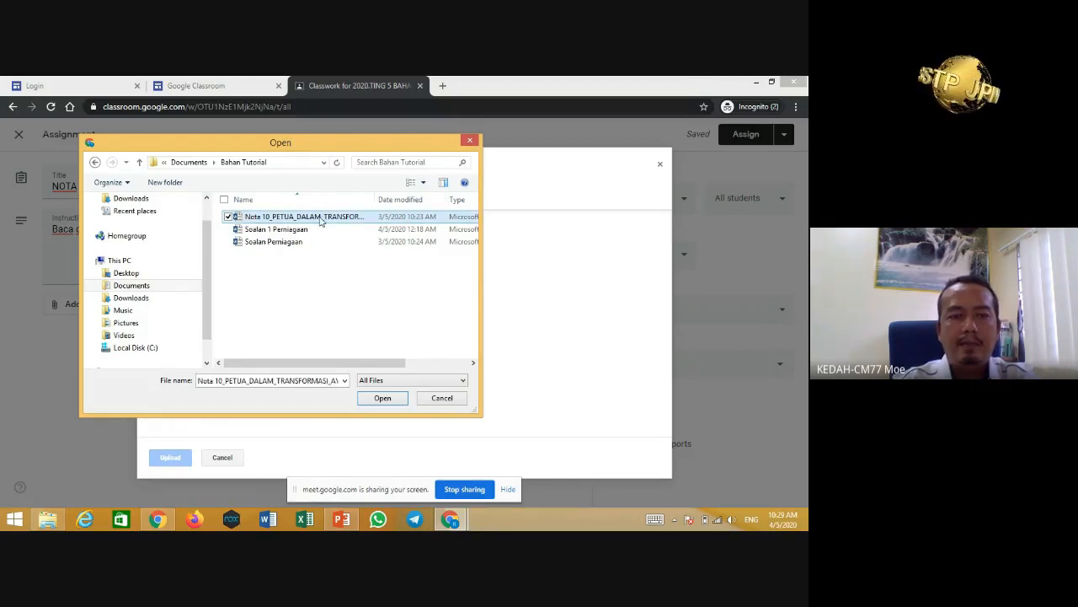
pyautogui.click(320, 222)
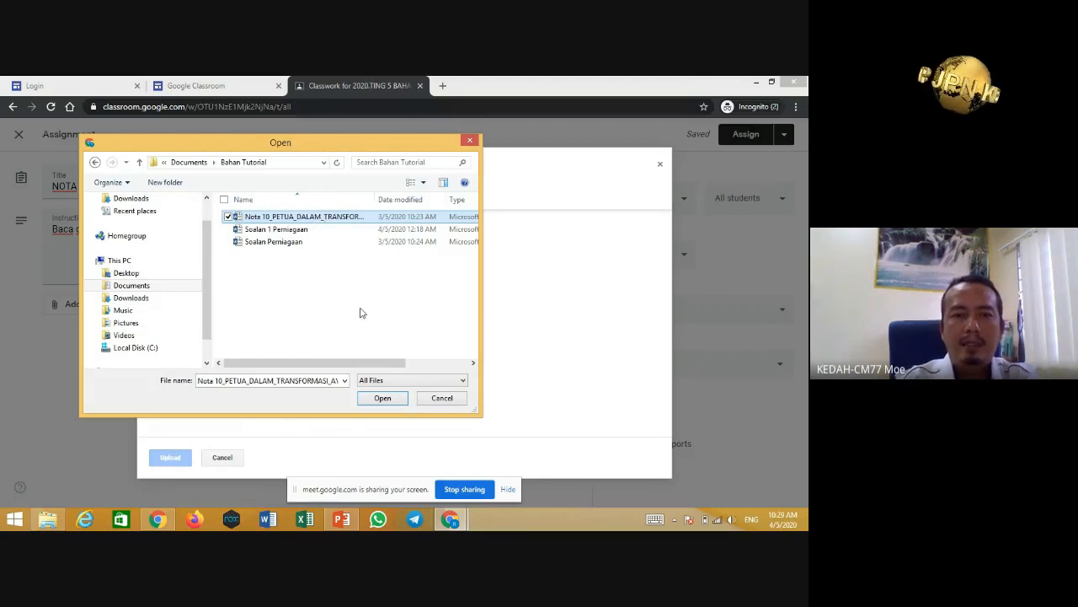
pyautogui.click(383, 399)
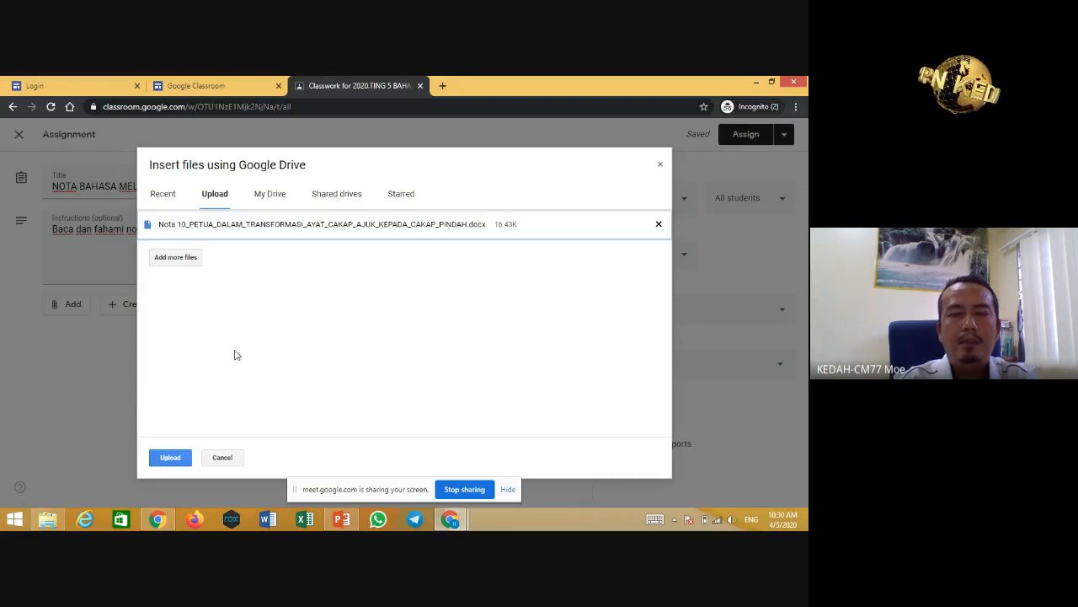
pyautogui.click(171, 459)
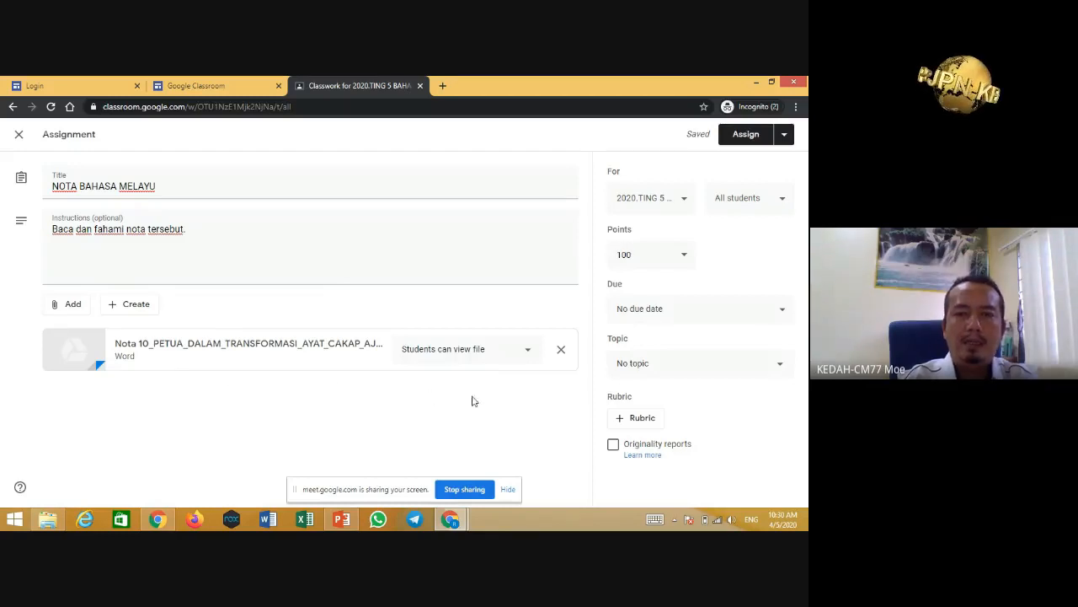
# Step: Review the student access options of the attached Word note and choose Students can view file
pyautogui.click(530, 353)
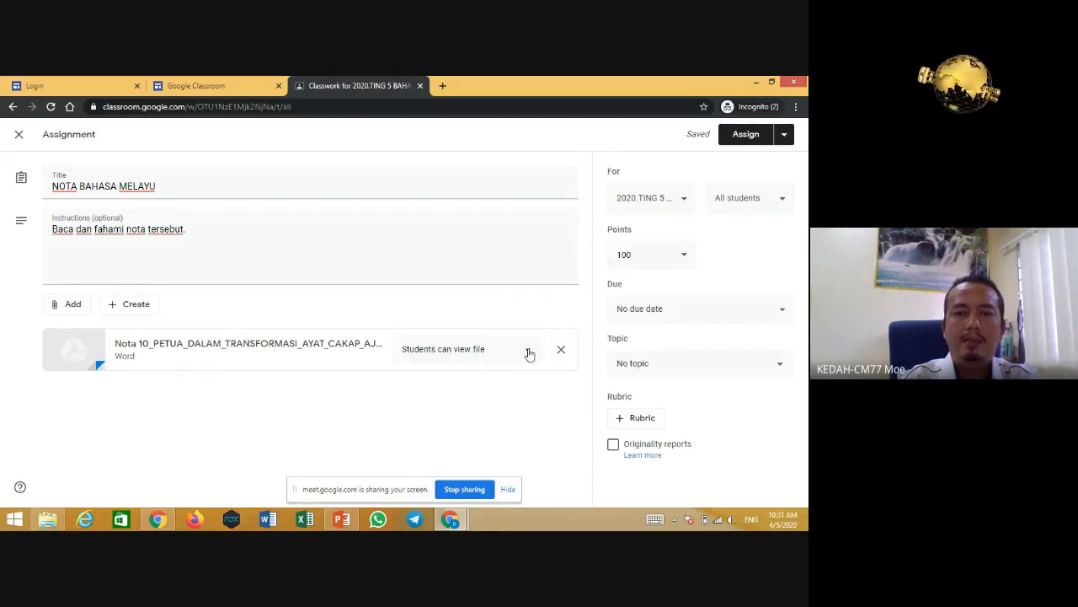
pyautogui.click(529, 353)
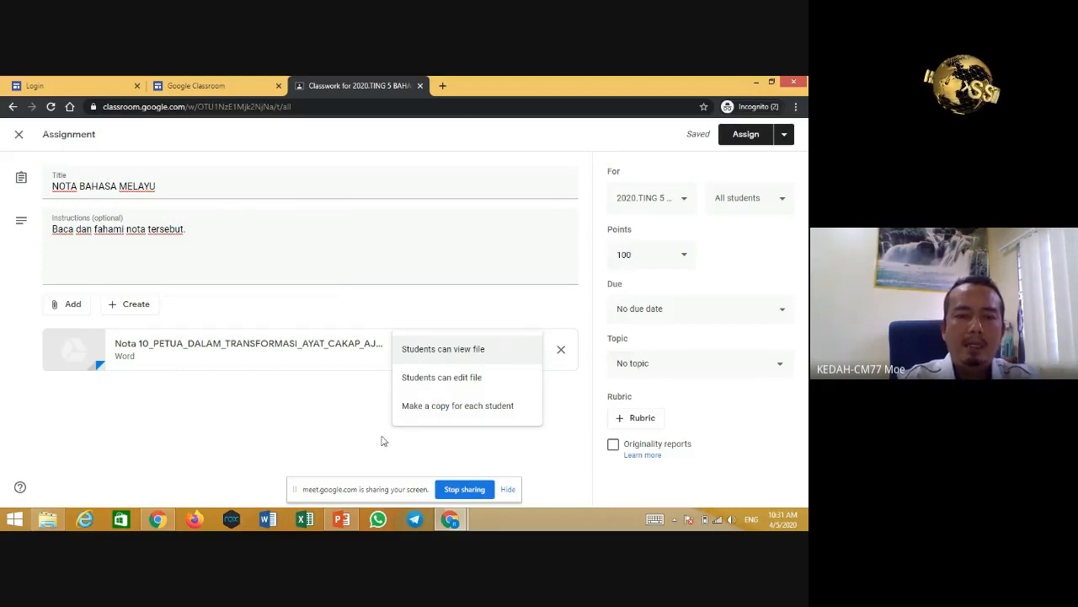
pyautogui.click(238, 420)
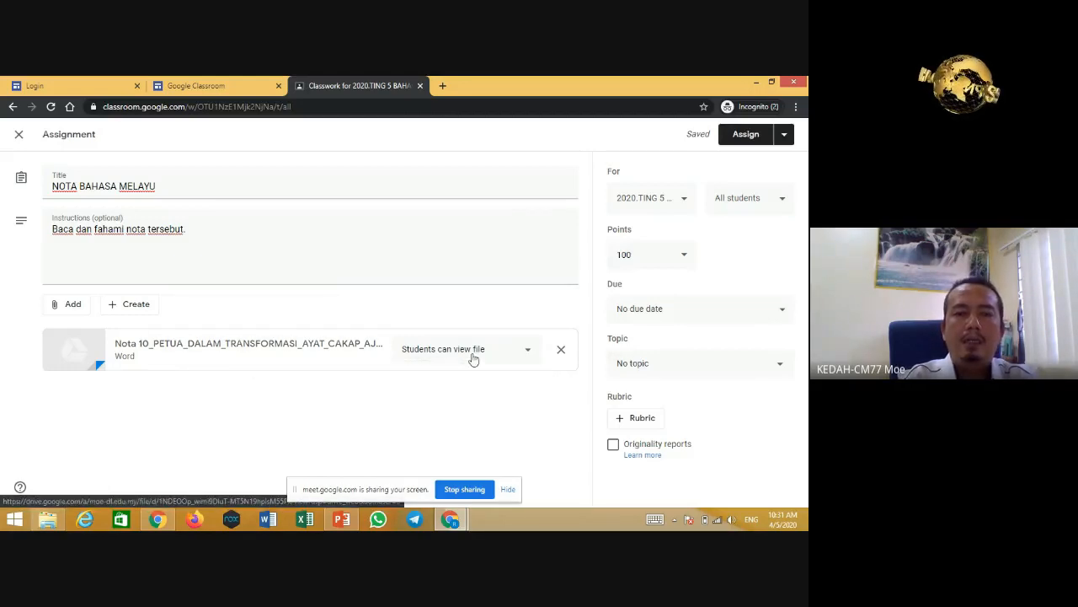
pyautogui.click(530, 352)
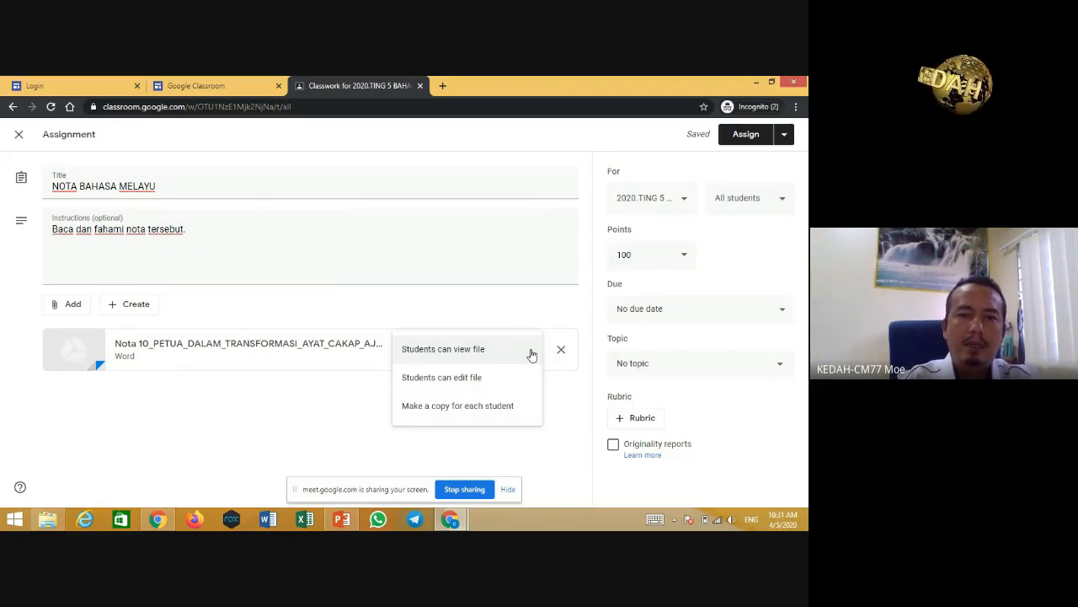
pyautogui.click(320, 422)
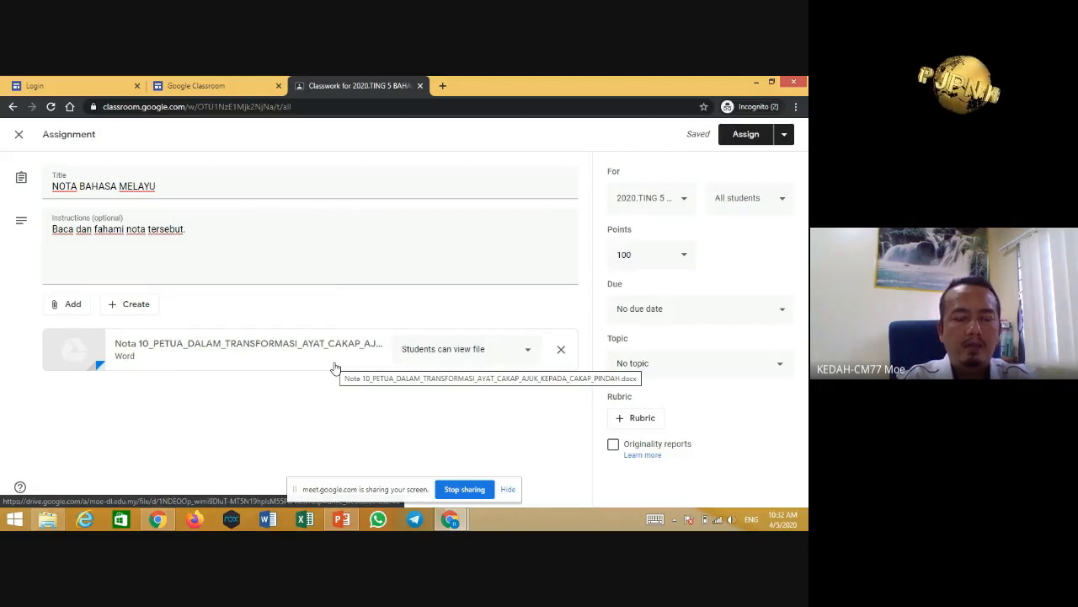
pyautogui.click(529, 350)
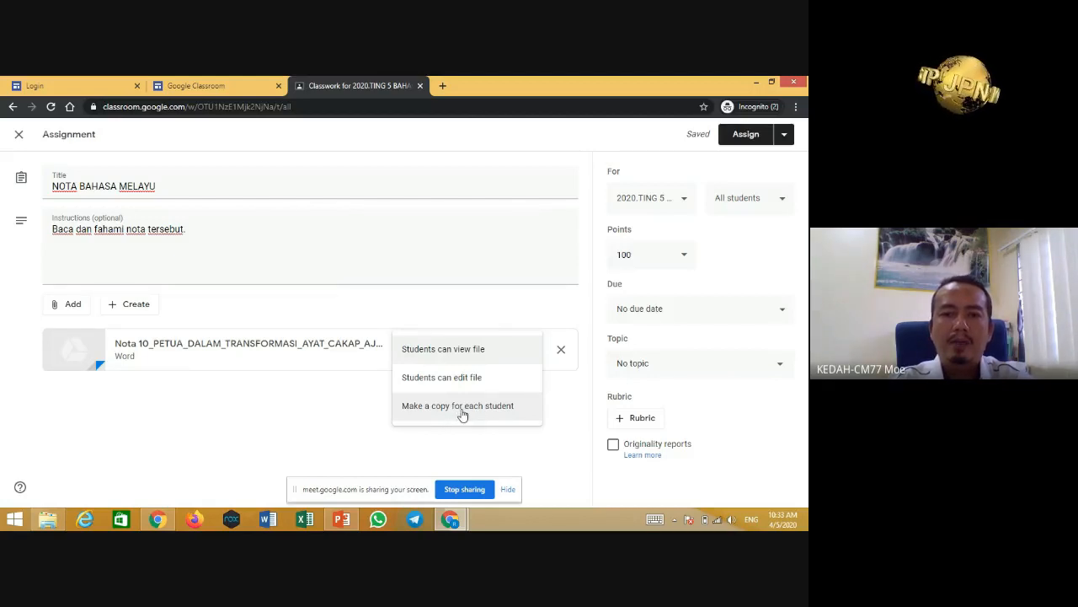
pyautogui.click(282, 401)
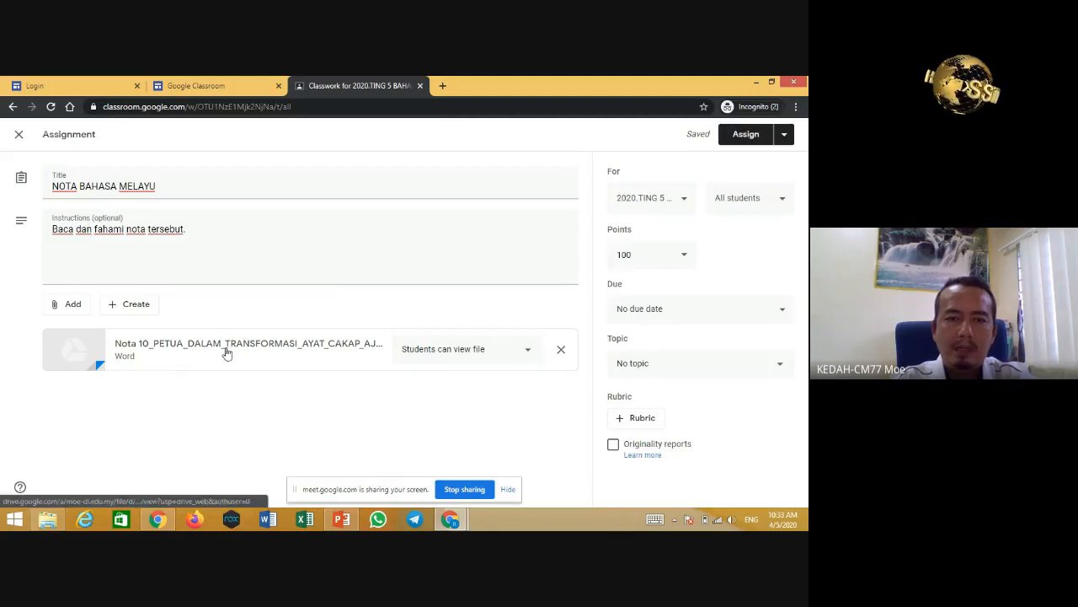
pyautogui.click(530, 353)
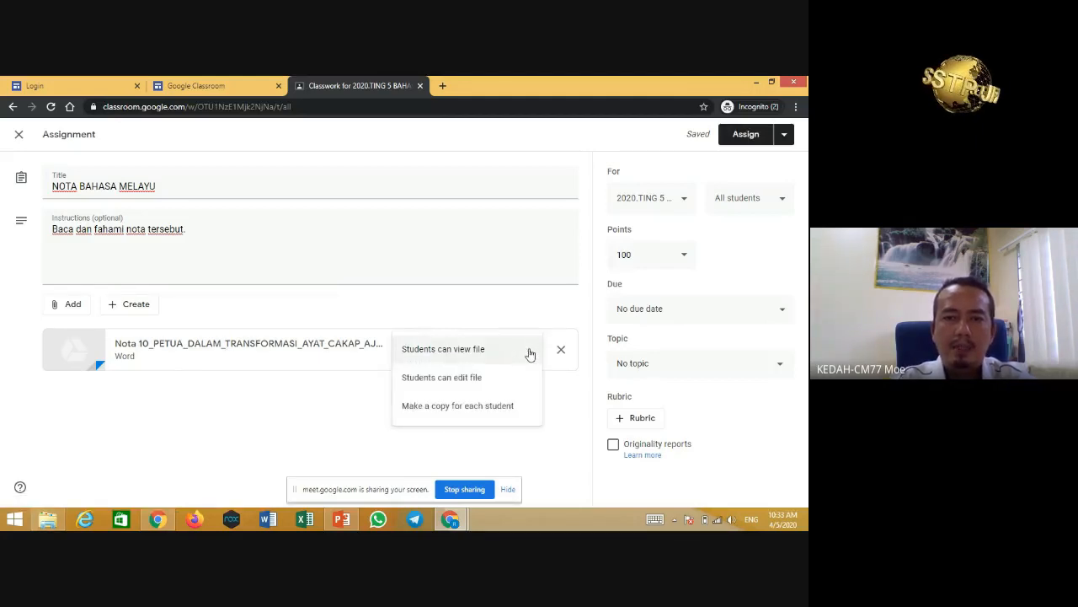
pyautogui.click(478, 358)
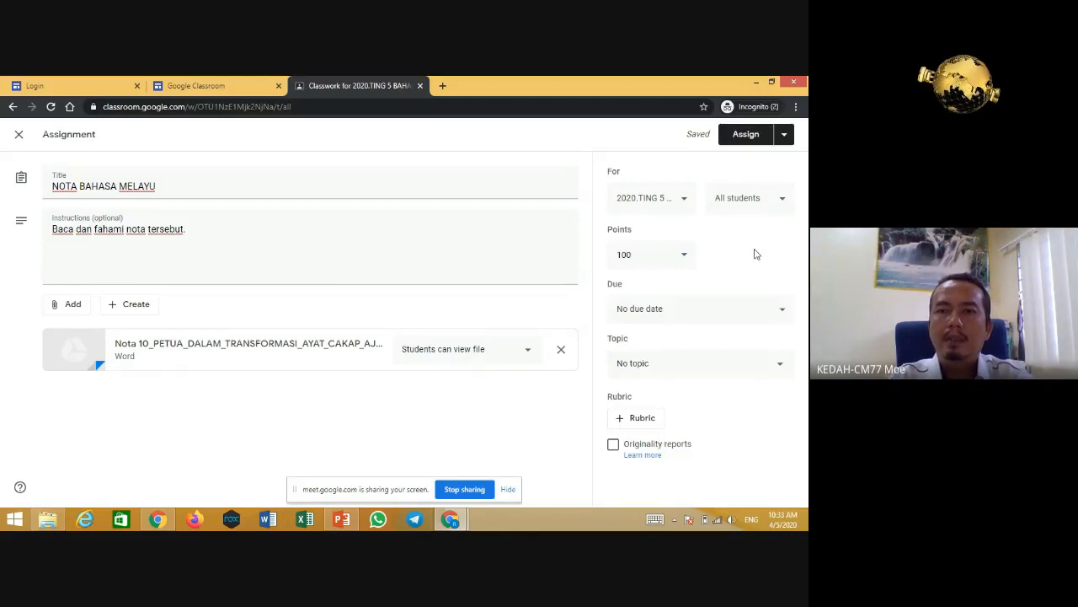
# Step: Try adding the 2020.TAHUN 1 and 2020.TING 1 classes as recipients, remove them again, and check the student selection for 2020.TING 5
pyautogui.click(684, 202)
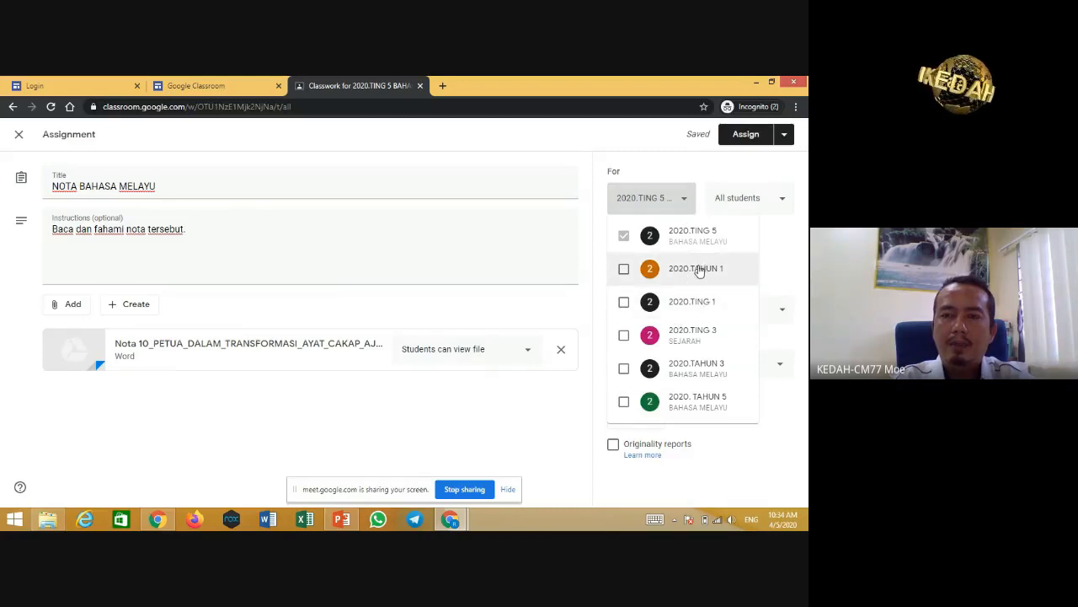
pyautogui.click(624, 271)
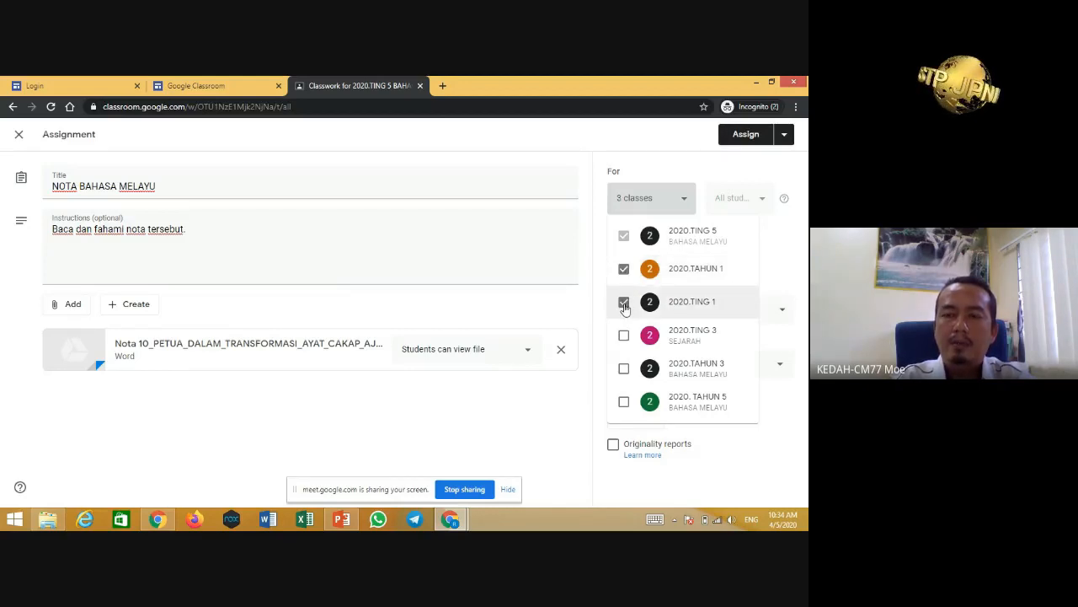
pyautogui.click(623, 302)
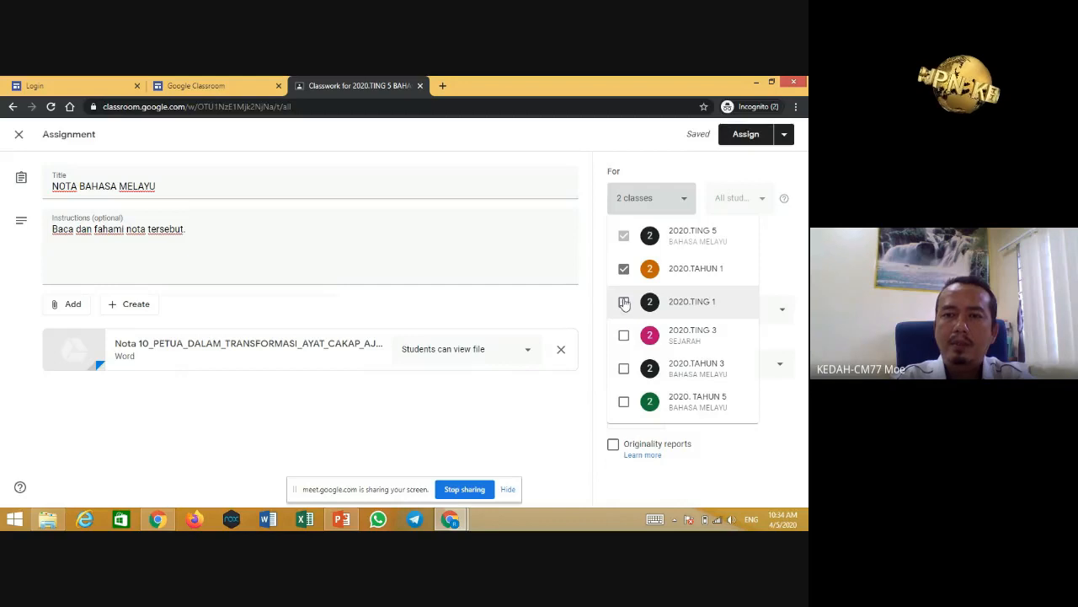
pyautogui.click(624, 270)
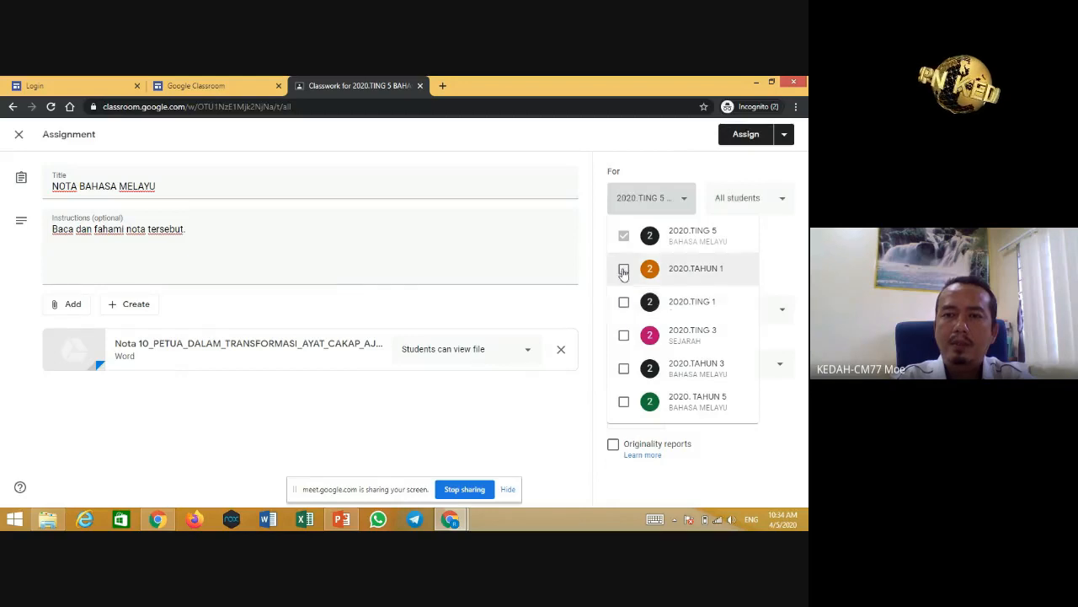
pyautogui.click(681, 165)
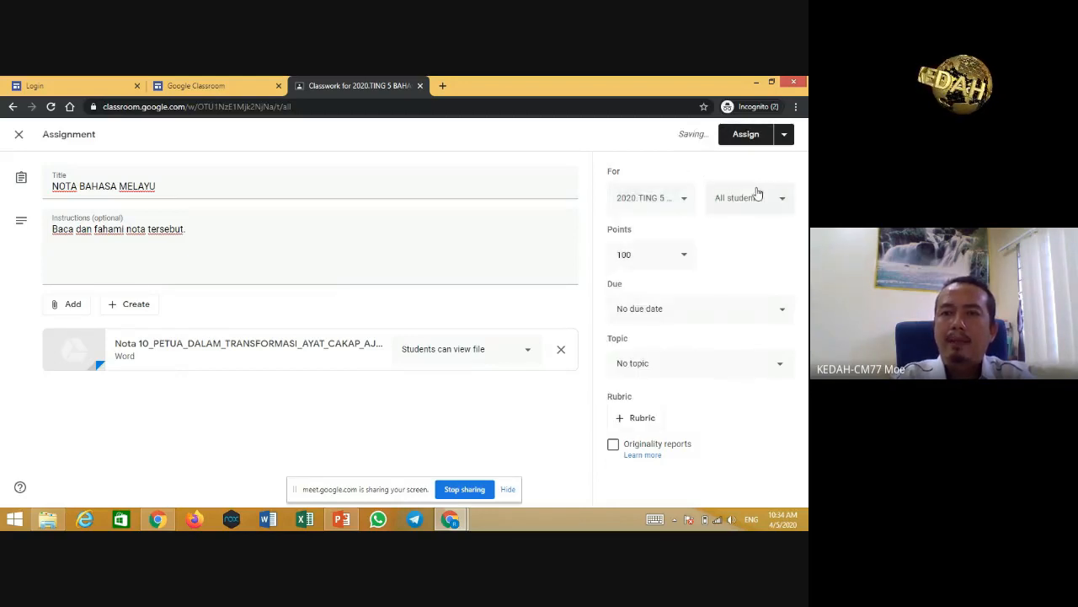
pyautogui.click(783, 202)
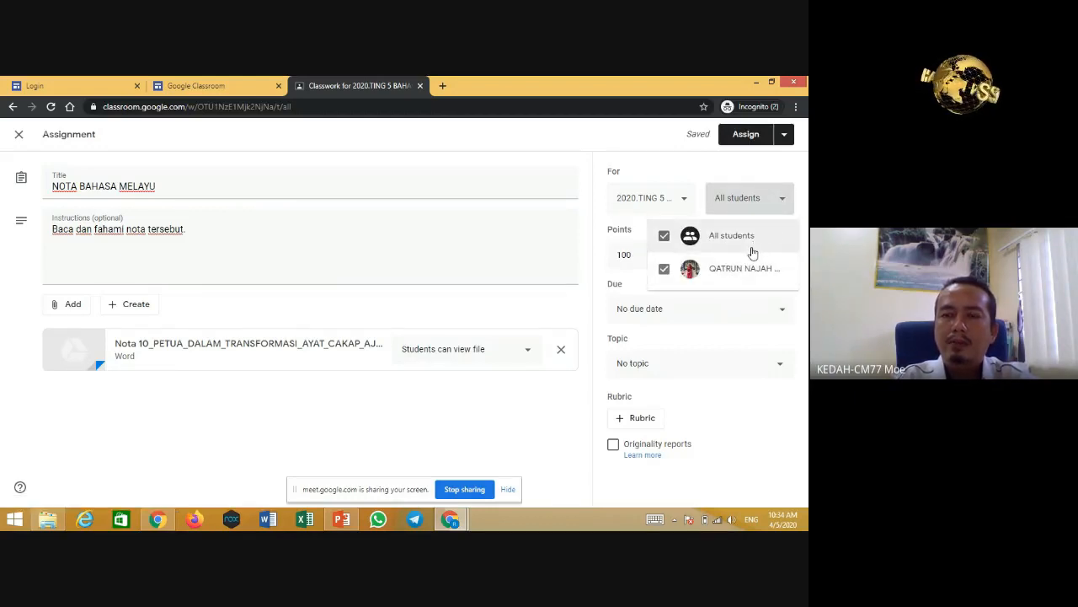
pyautogui.click(712, 166)
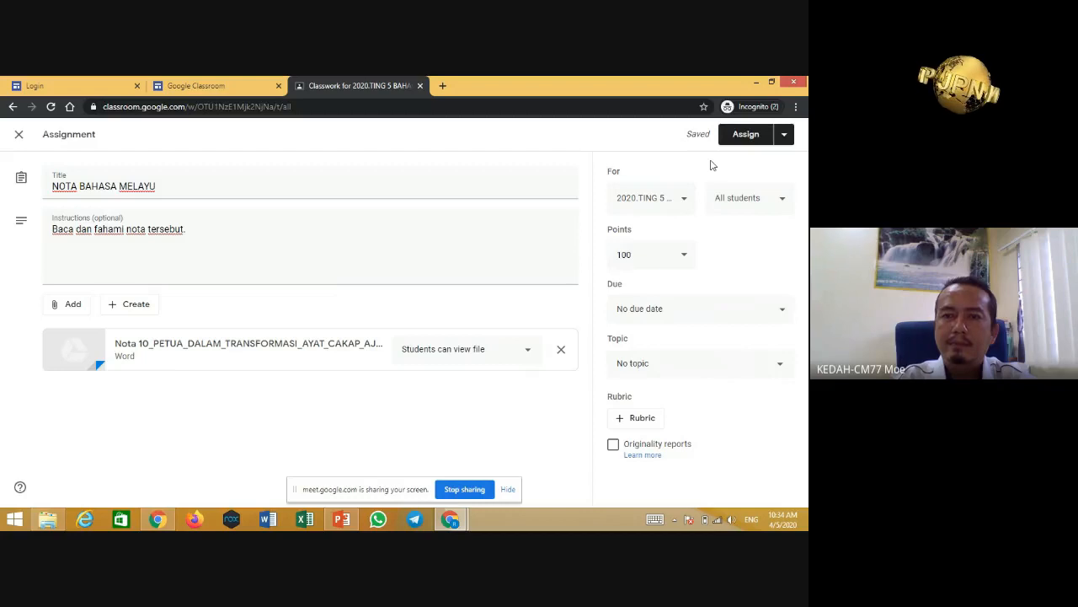
# Step: Make the assignment Ungraded and create a topic named NOTA for it
pyautogui.click(690, 264)
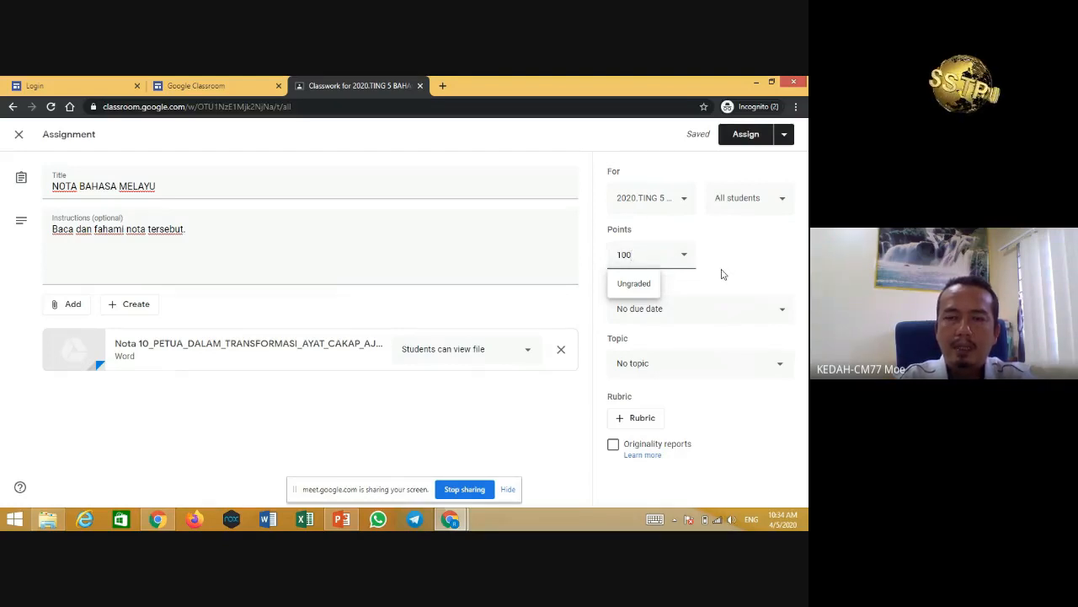
pyautogui.click(650, 287)
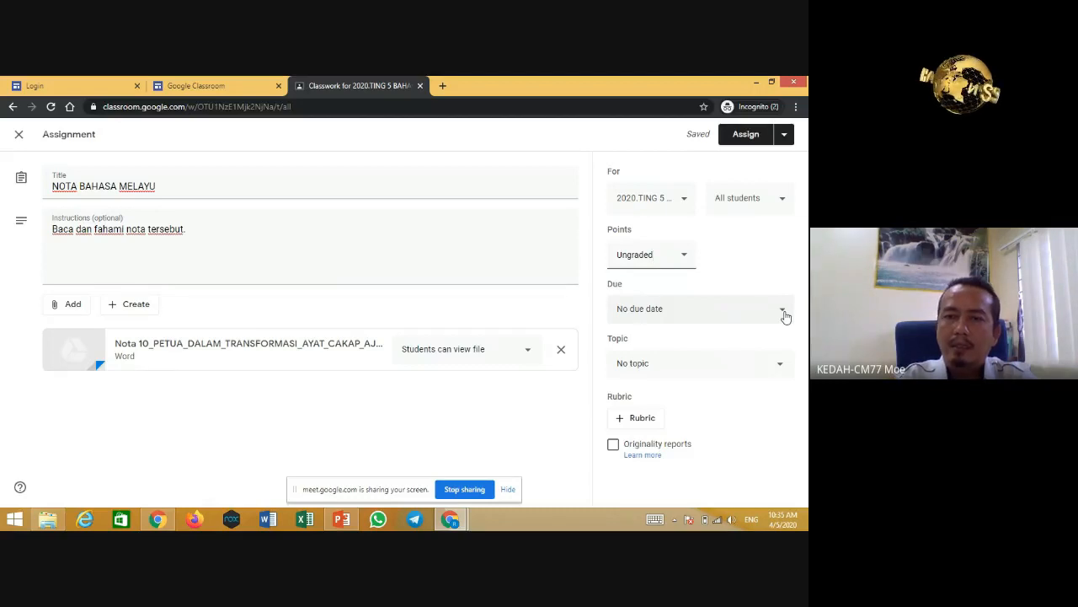
pyautogui.click(779, 372)
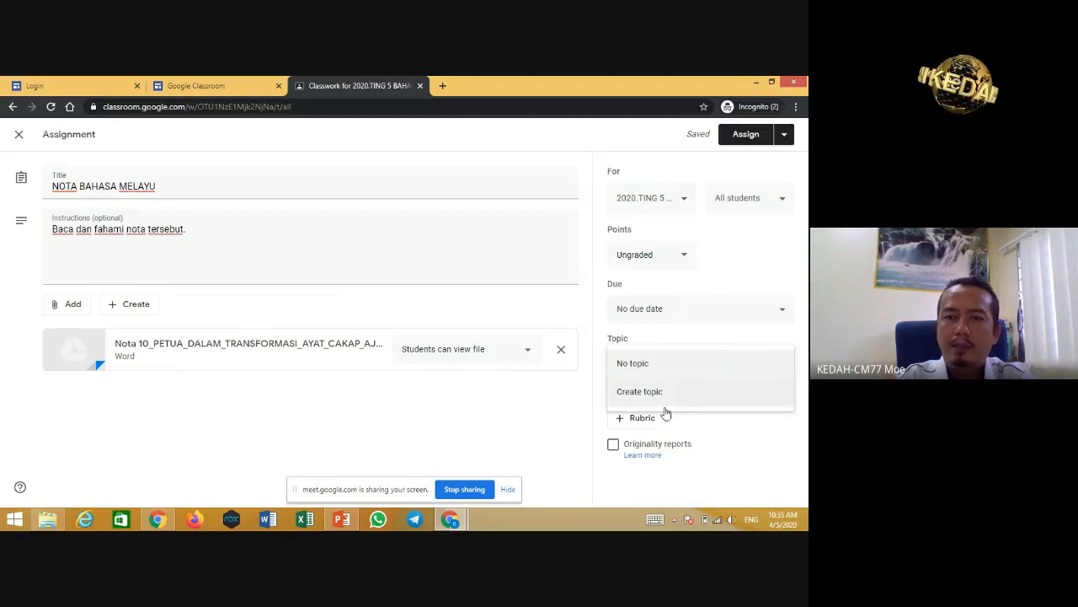
pyautogui.click(692, 402)
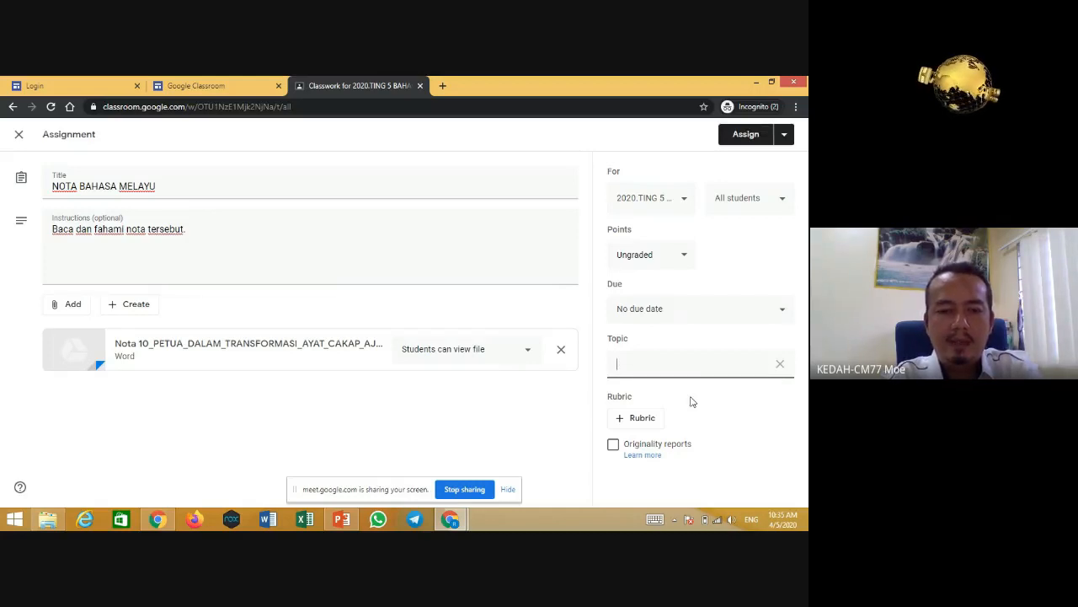
pyautogui.write('NOTA')
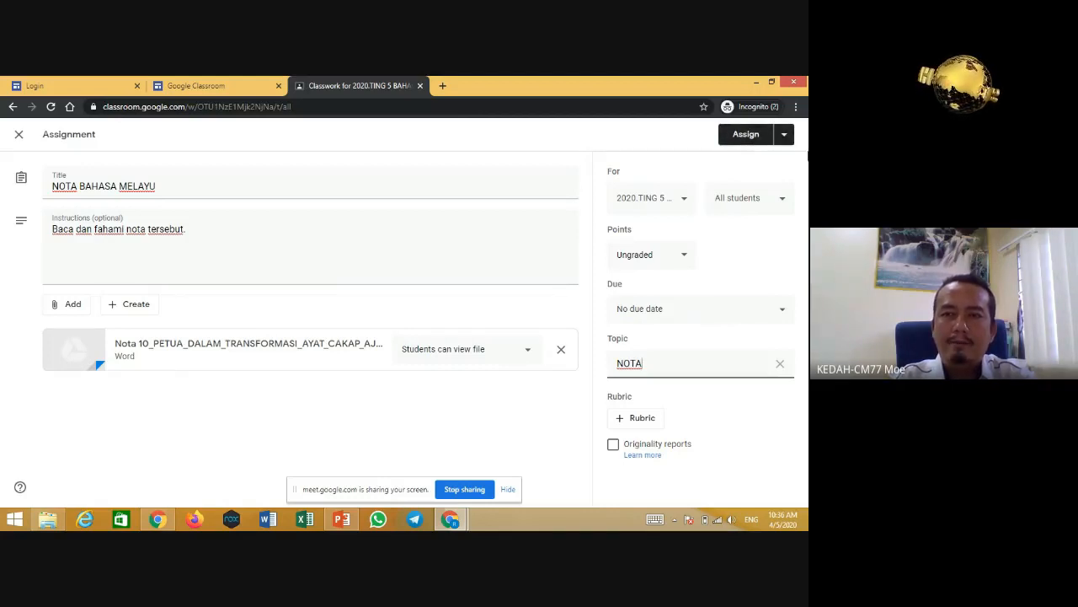
# Step: Assign NOTA BAHASA MELAYU to the class immediately and view the post in the class stream
pyautogui.click(786, 136)
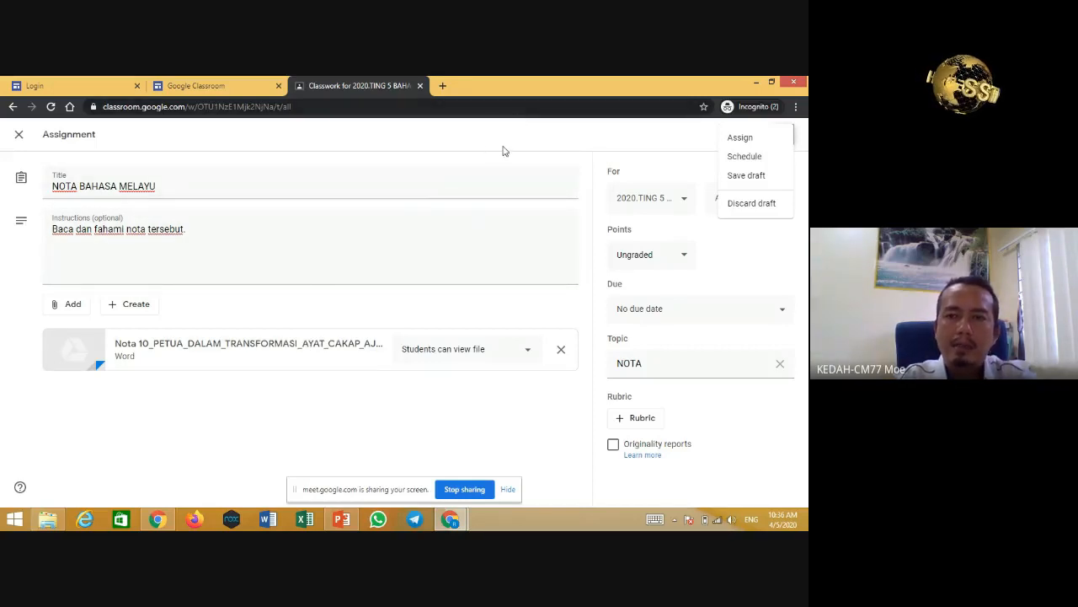
pyautogui.click(741, 138)
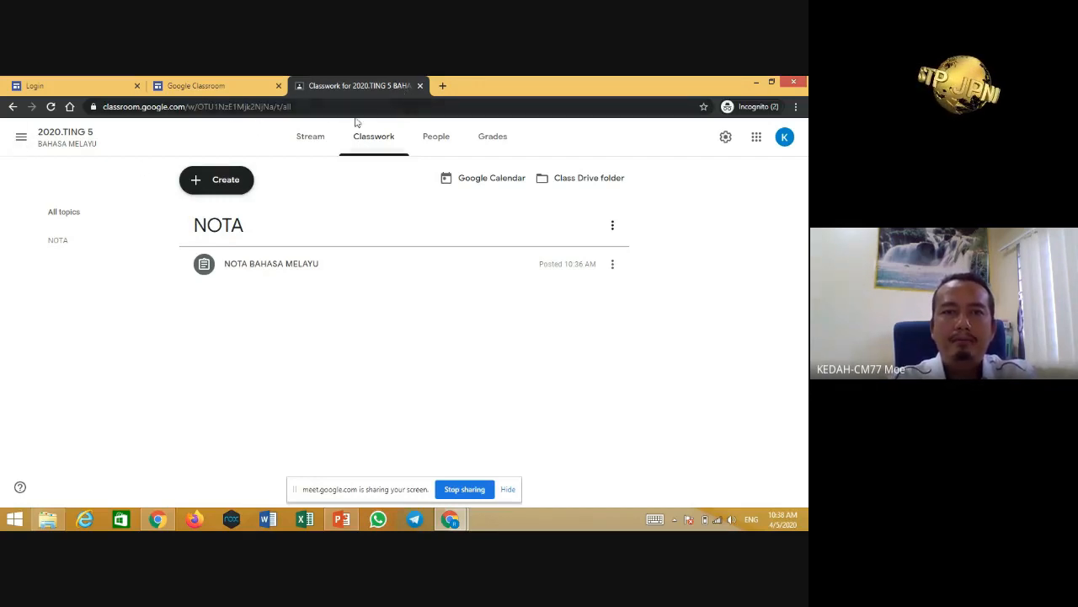
pyautogui.click(307, 143)
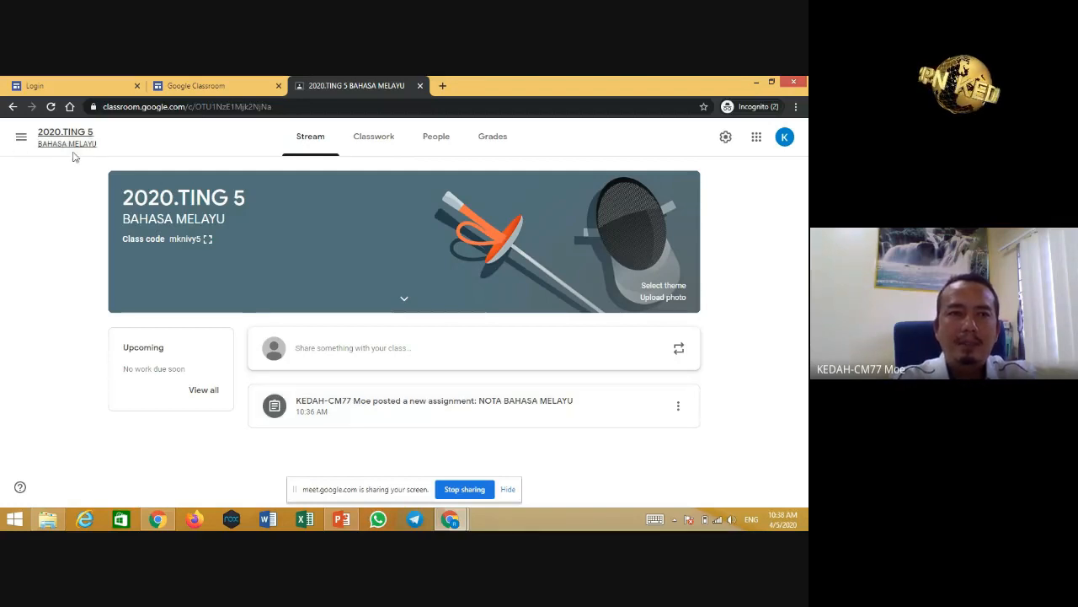
# Step: Go back to the overview of all classes and reopen the 2020.TING 5 class
pyautogui.click(21, 137)
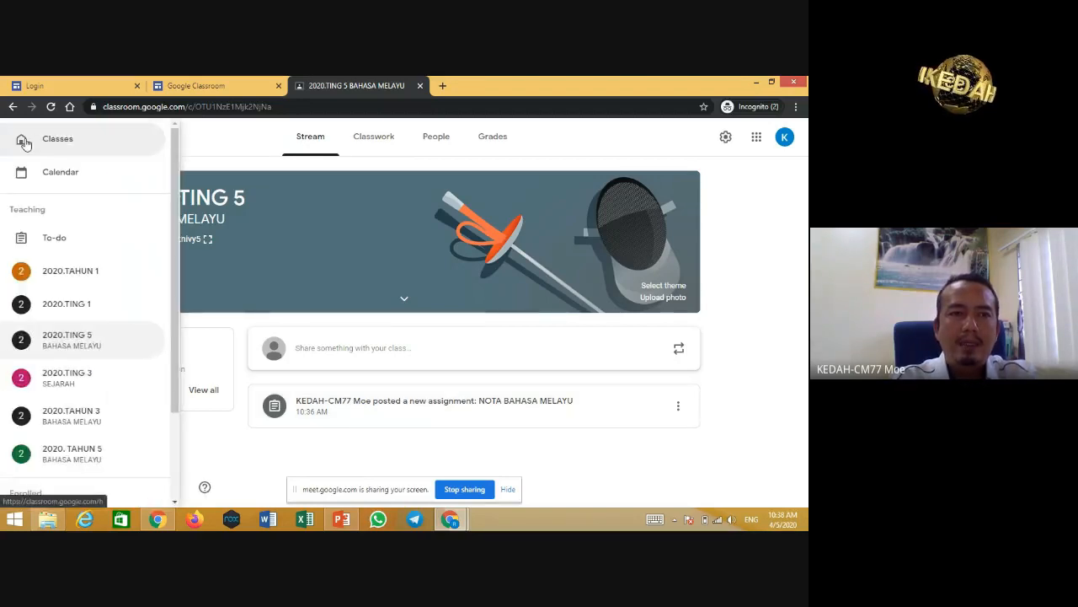
pyautogui.click(40, 144)
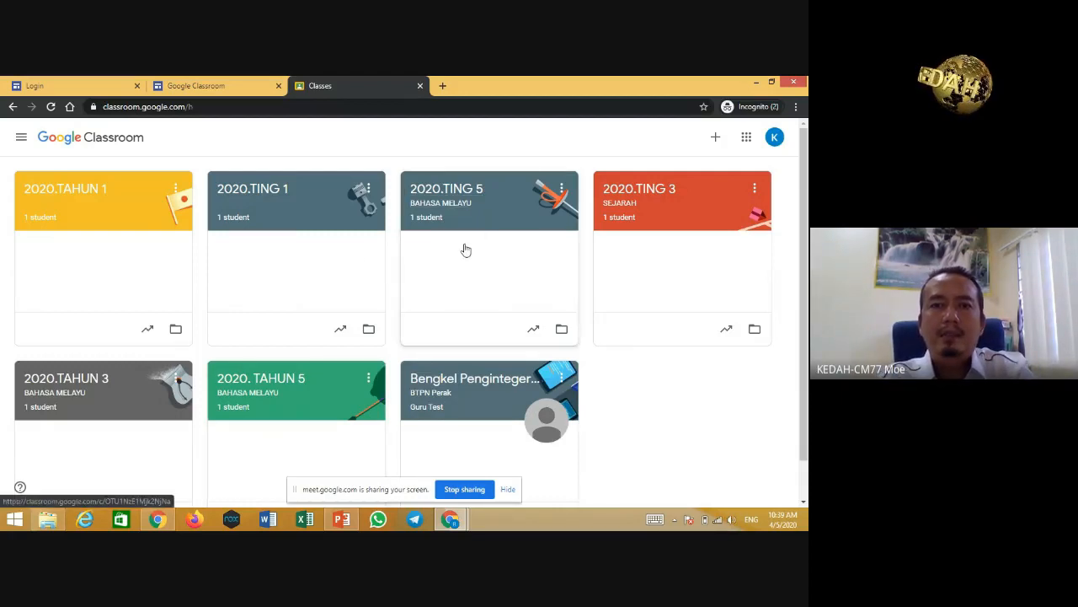
pyautogui.click(454, 203)
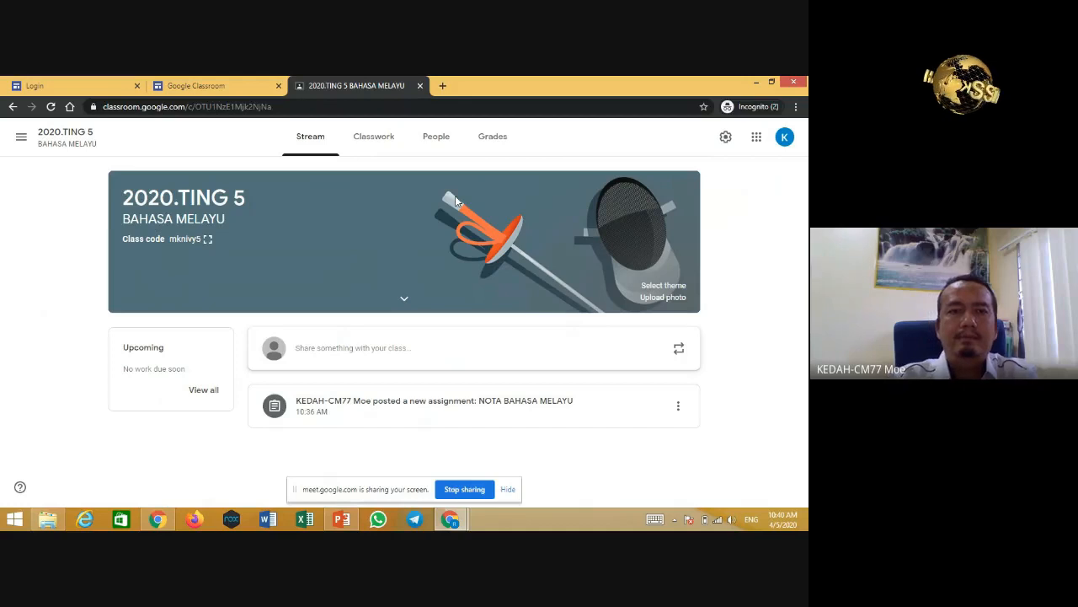
# Step: Edit the 2020.TING 5 class from the classes overview and clear its Section
pyautogui.click(22, 138)
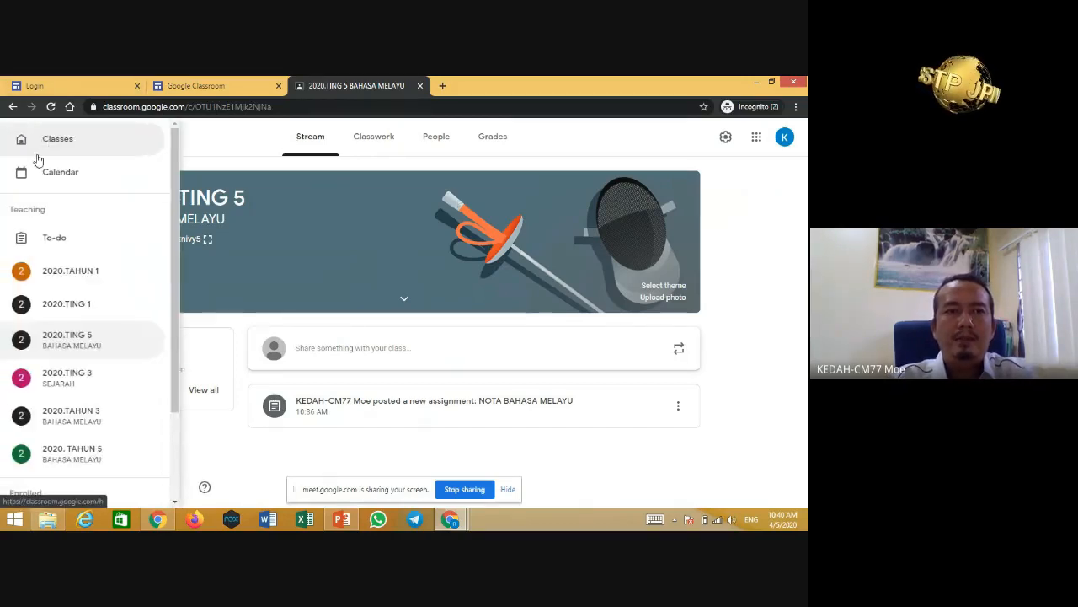
pyautogui.click(70, 143)
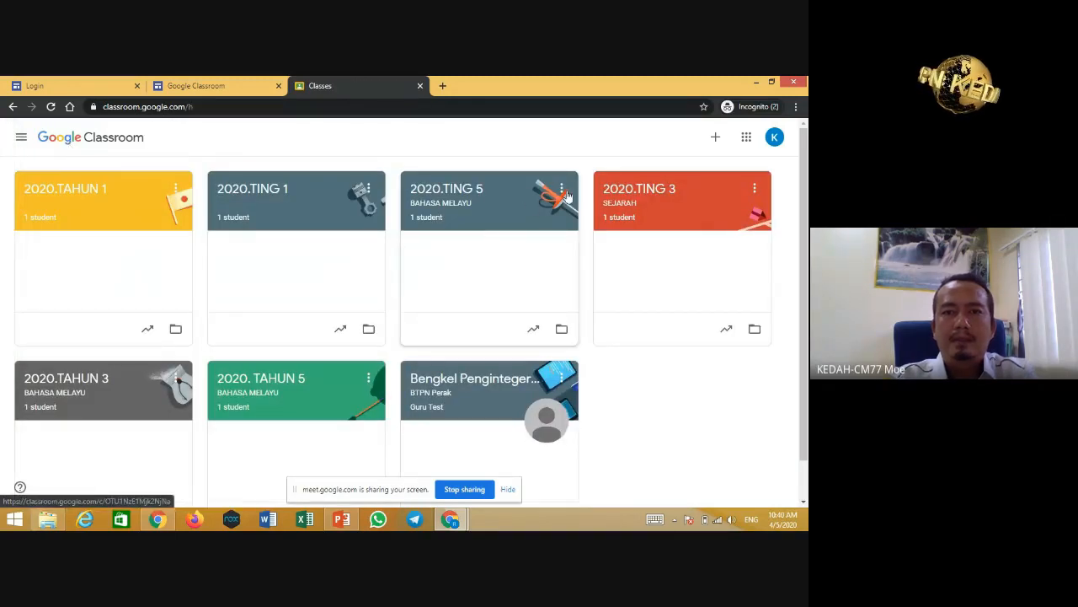
pyautogui.click(561, 190)
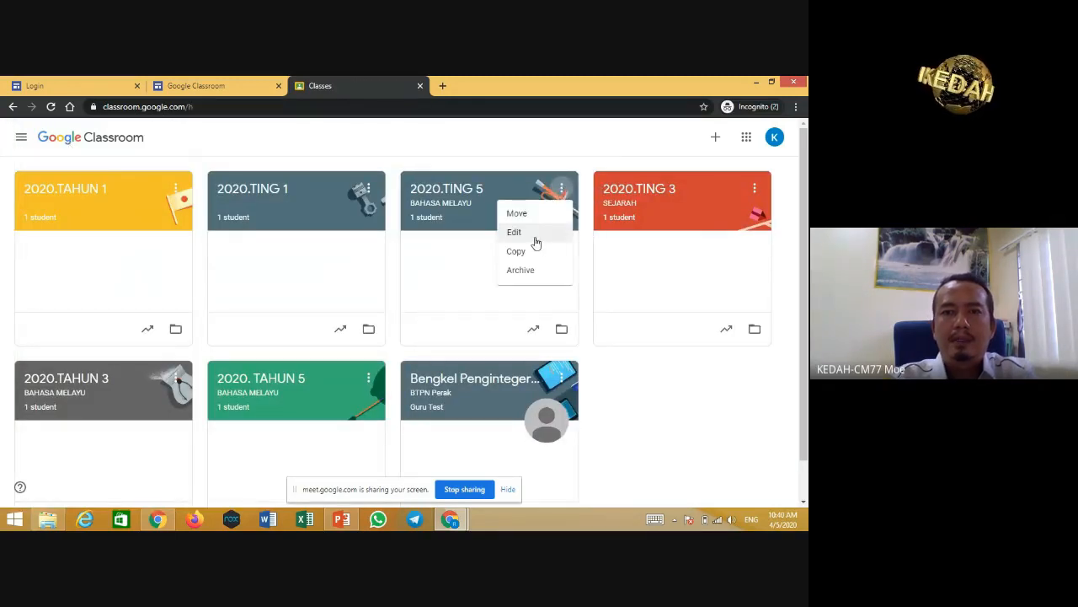
pyautogui.click(534, 234)
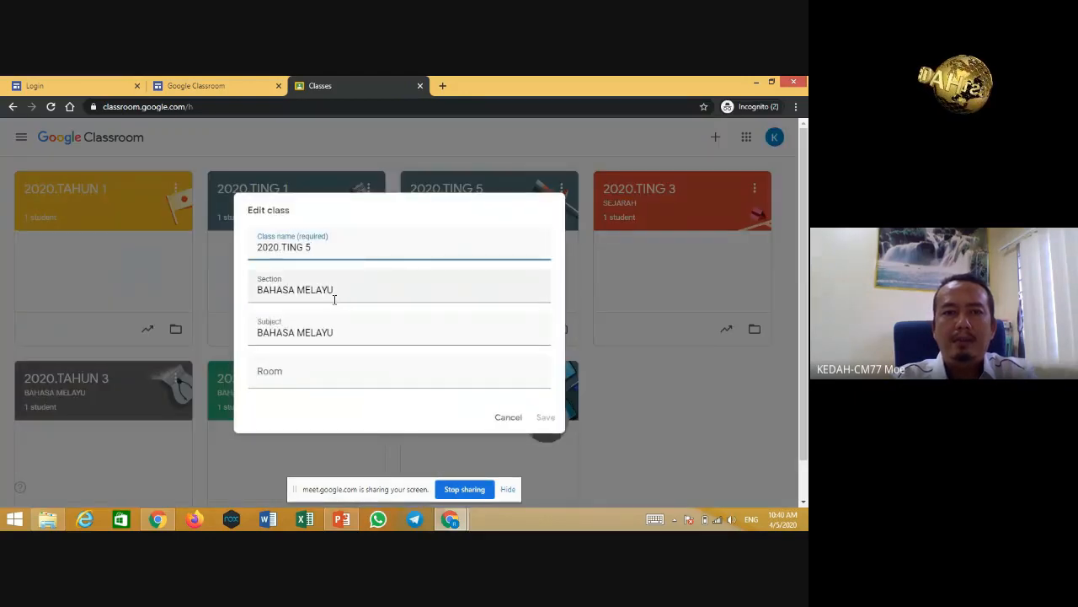
pyautogui.moveTo(344, 290); pyautogui.dragTo(241, 292)
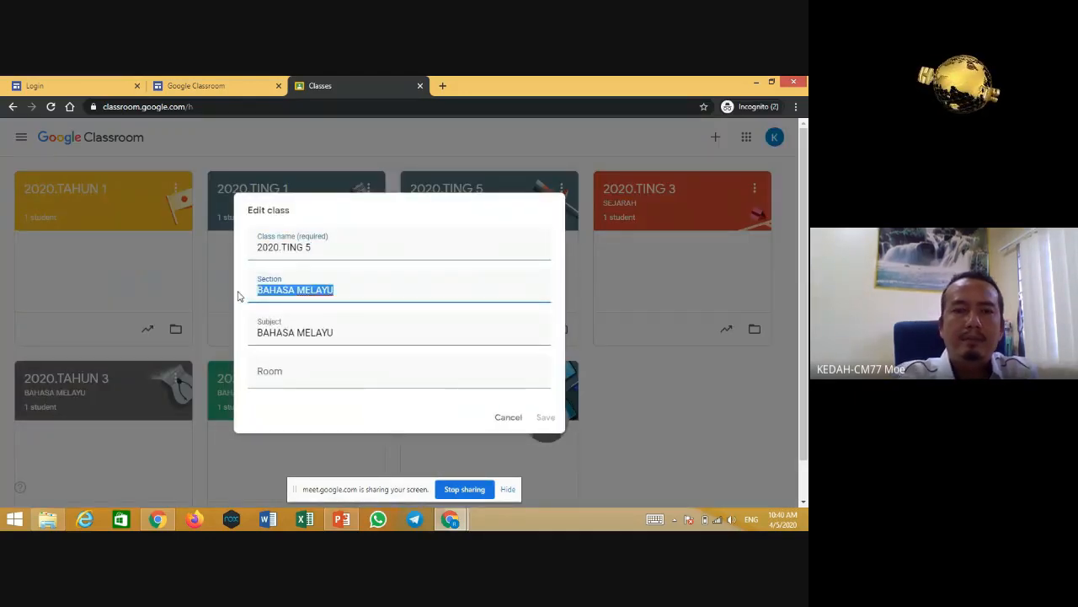
pyautogui.press('BackSpace')
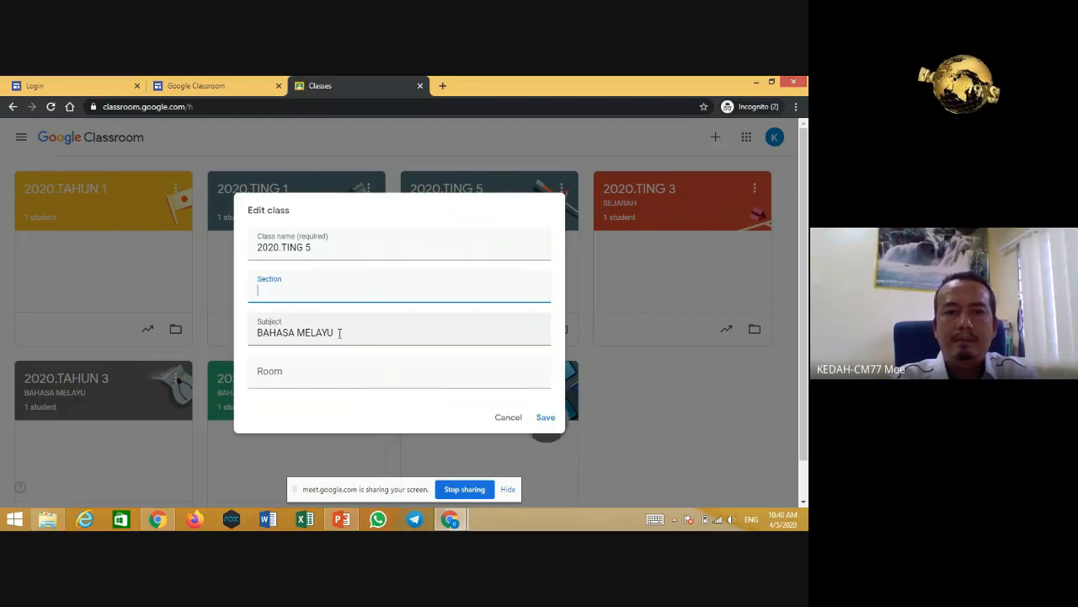
# Step: Replace the class's Subject with PERNIAGAAN and save the class details
pyautogui.click(340, 333)
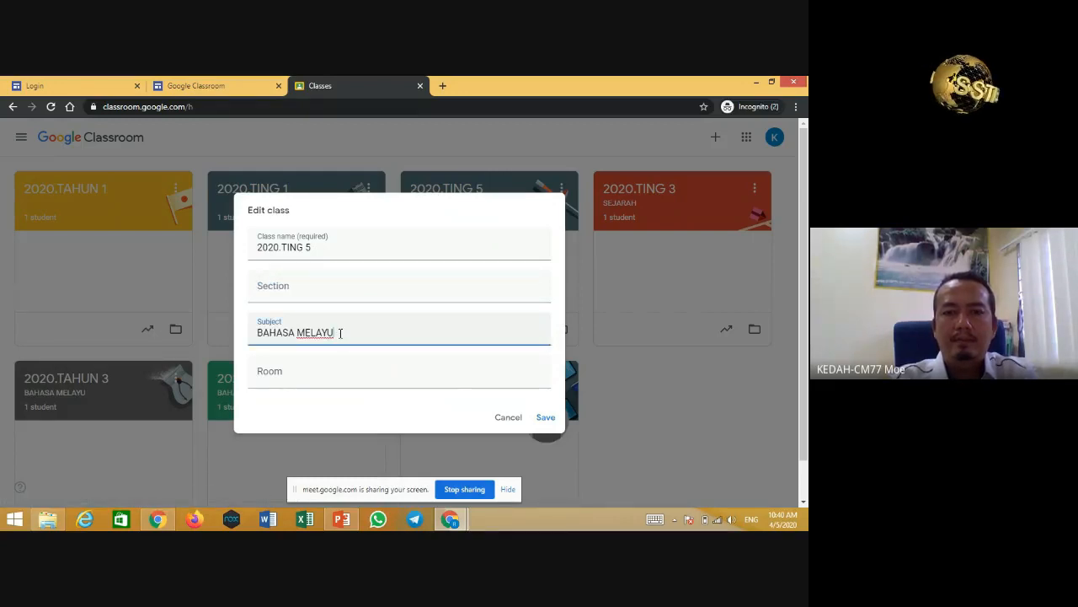
pyautogui.press('BackSpace')
pyautogui.press('BackSpace')
pyautogui.press('BackSpace')
pyautogui.press('BackSpace')
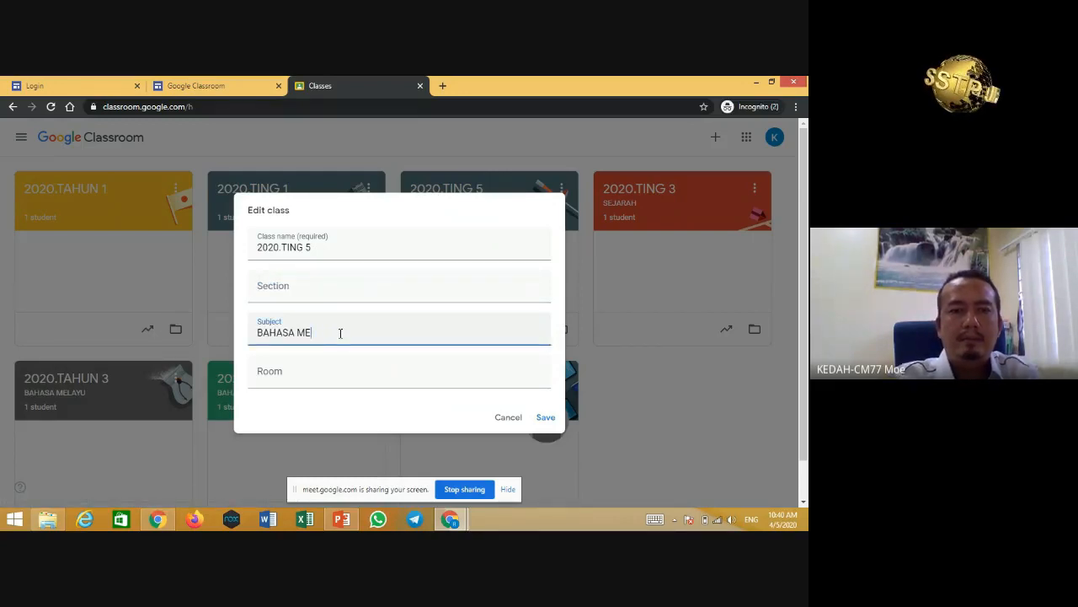
pyautogui.press('BackSpace')
pyautogui.press('BackSpace')
pyautogui.press('BackSpace')
pyautogui.press('BackSpace')
pyautogui.press('BackSpace')
pyautogui.press('BackSpace')
pyautogui.press('BackSpace')
pyautogui.press('BackSpace')
pyautogui.press('BackSpace')
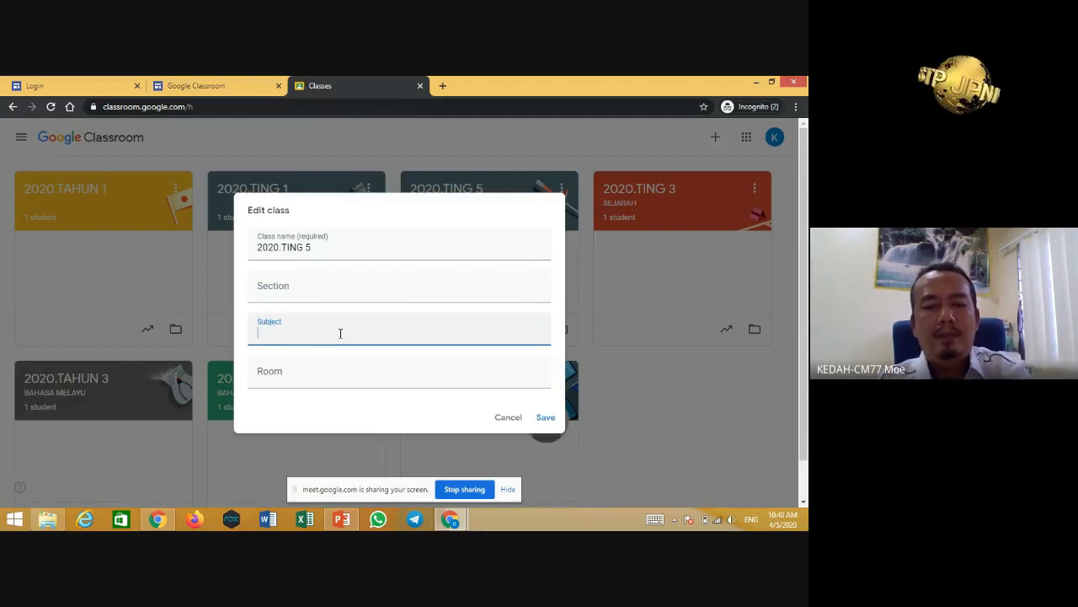
pyautogui.write('P')
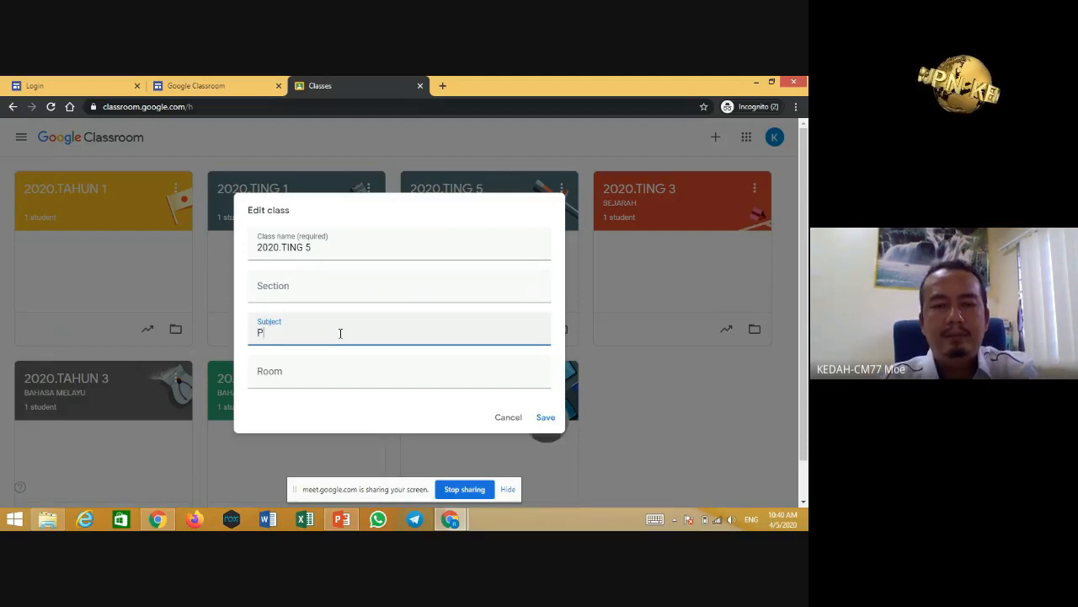
pyautogui.write('ER')
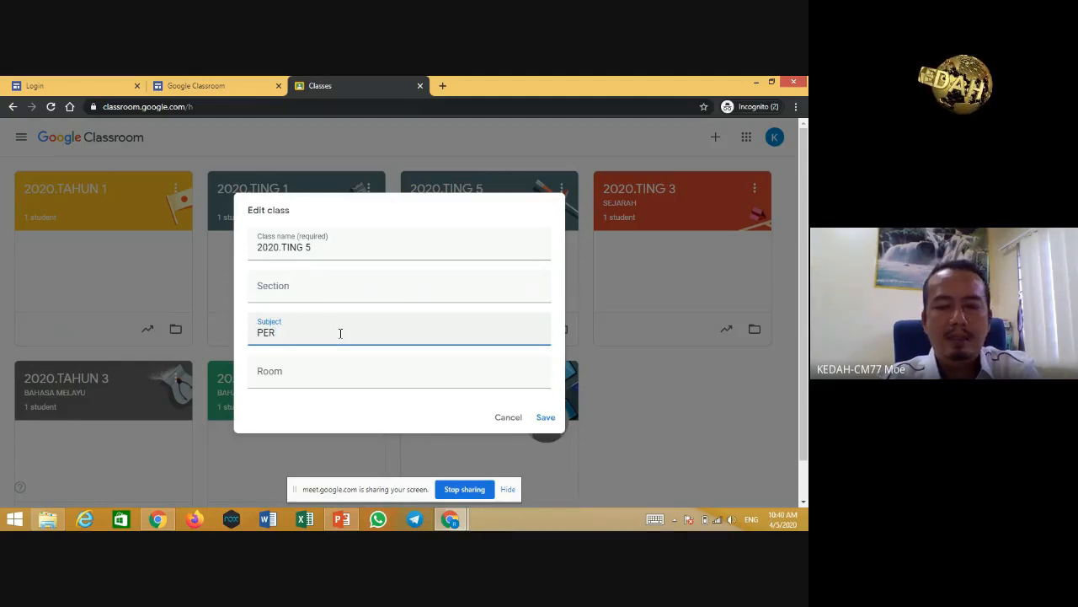
pyautogui.write('N')
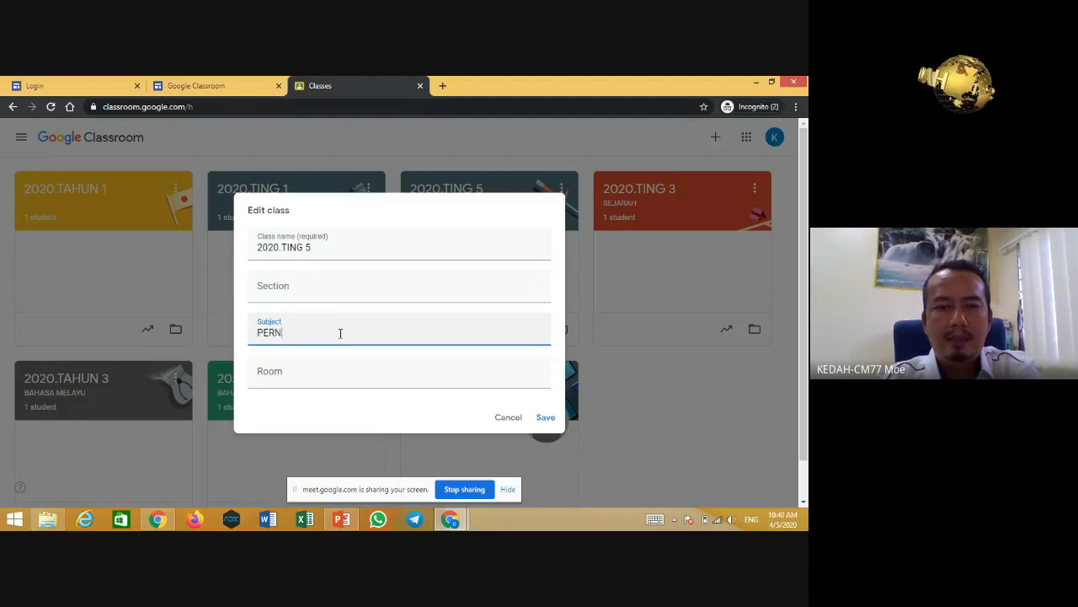
pyautogui.write('IAGAAN')
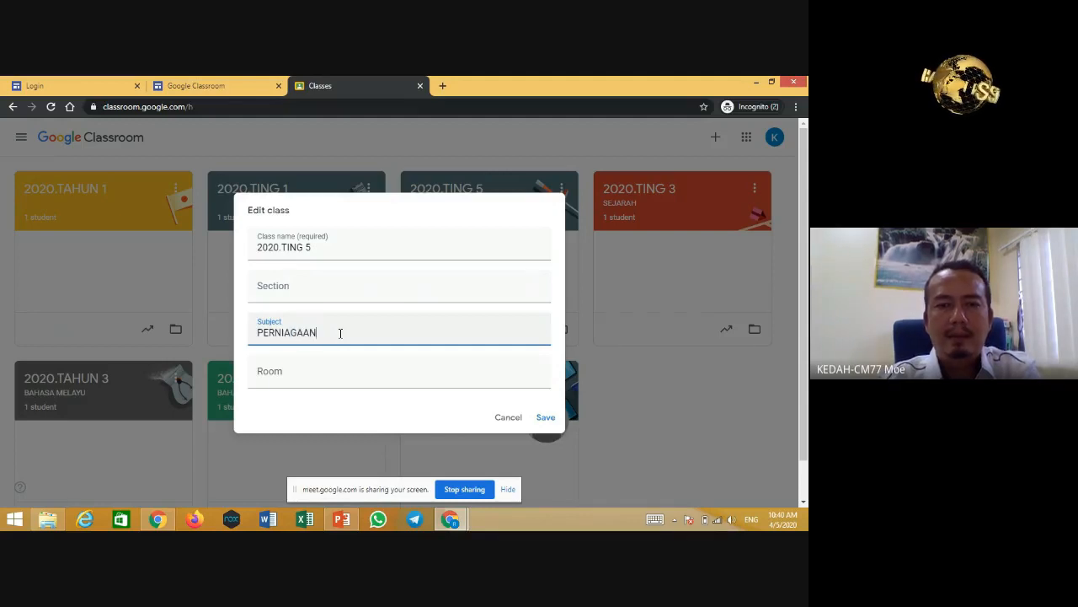
pyautogui.click(550, 420)
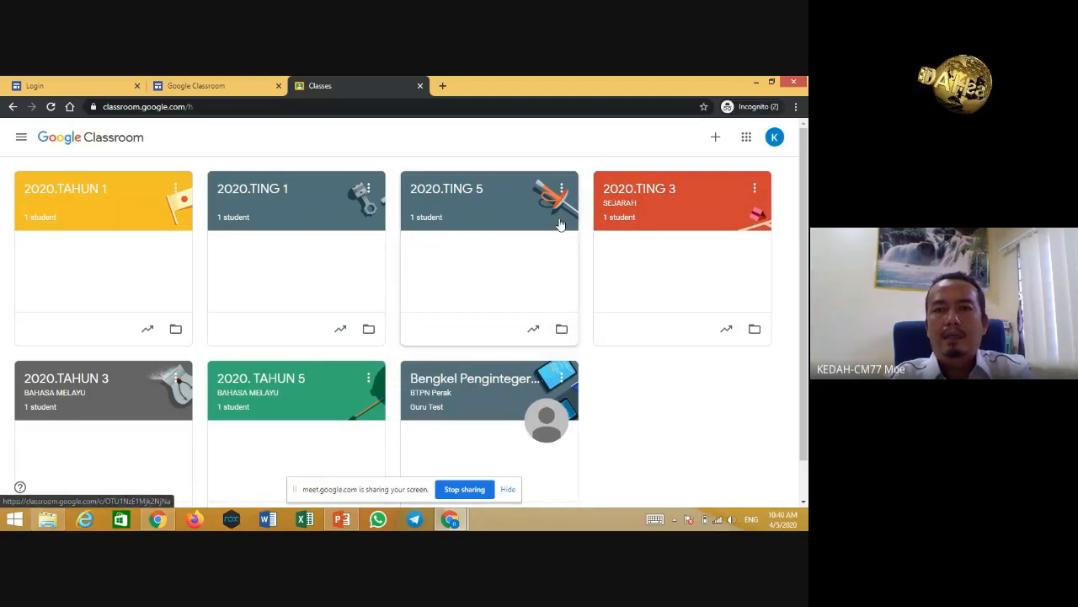
# Step: Open the 2020.TING 5 class and create a new classwork assignment titled PERNIAGAAN
pyautogui.click(446, 193)
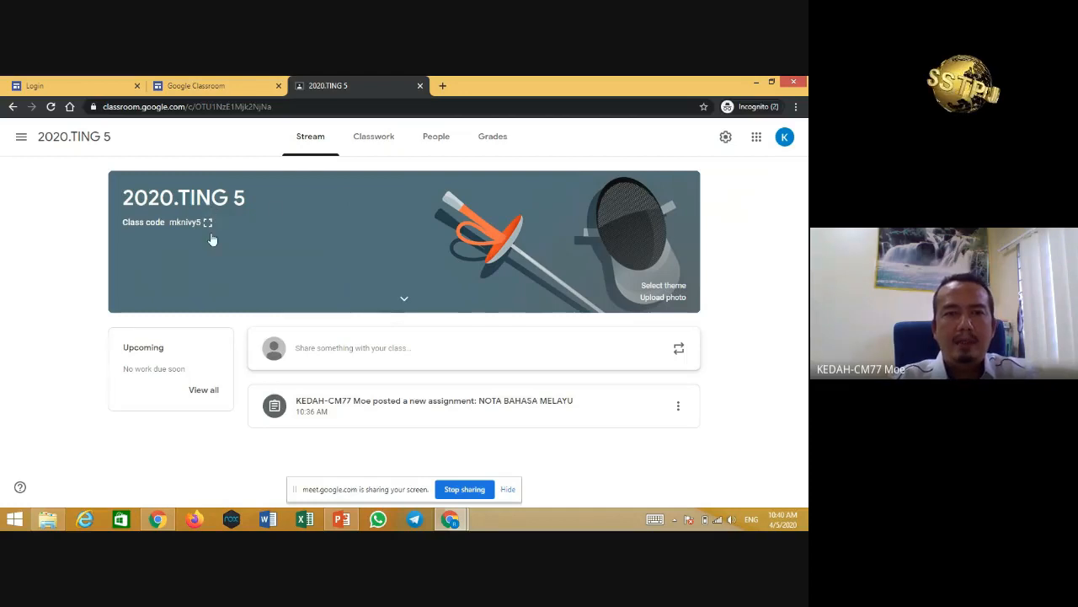
pyautogui.click(377, 147)
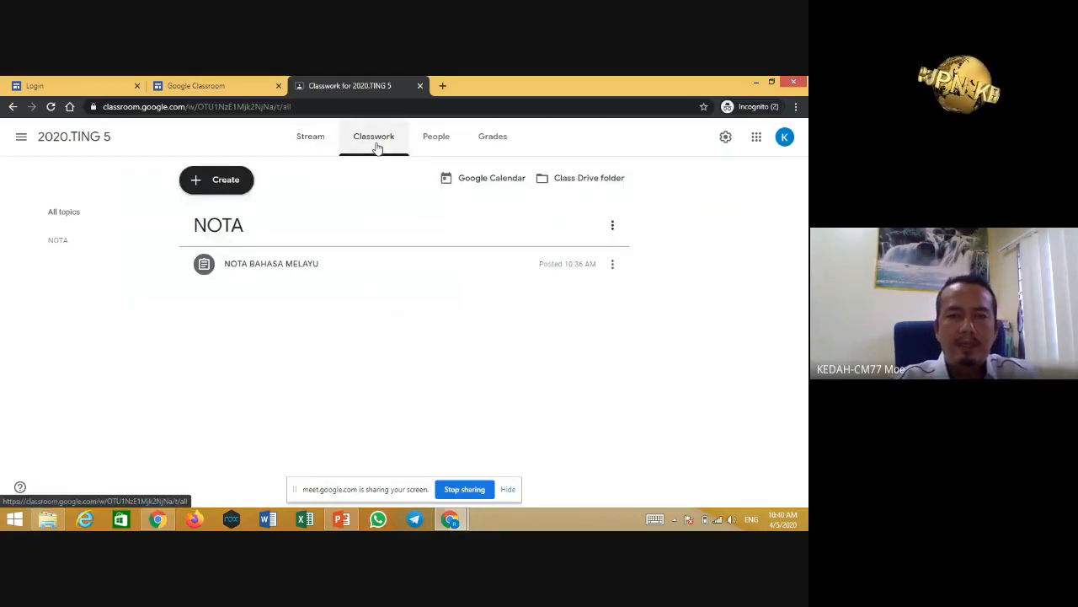
pyautogui.click(225, 186)
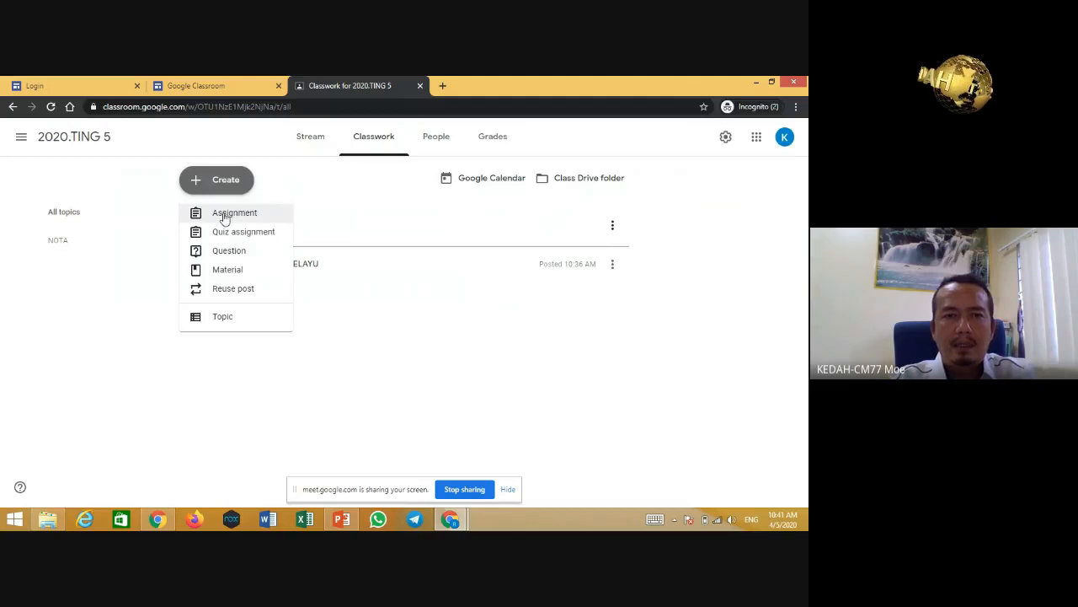
pyautogui.click(224, 215)
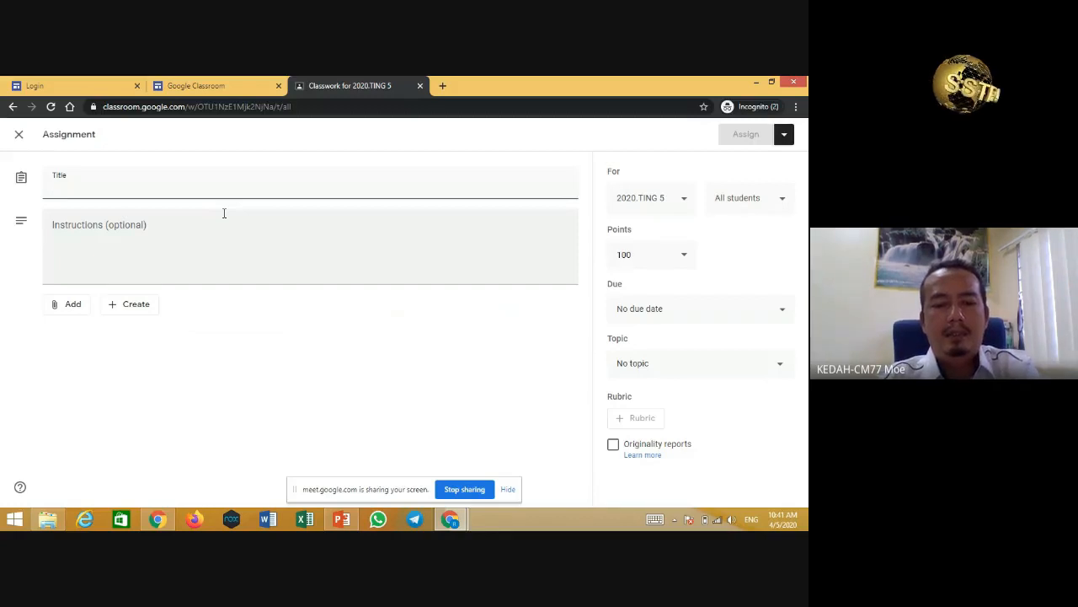
pyautogui.write('PERN')
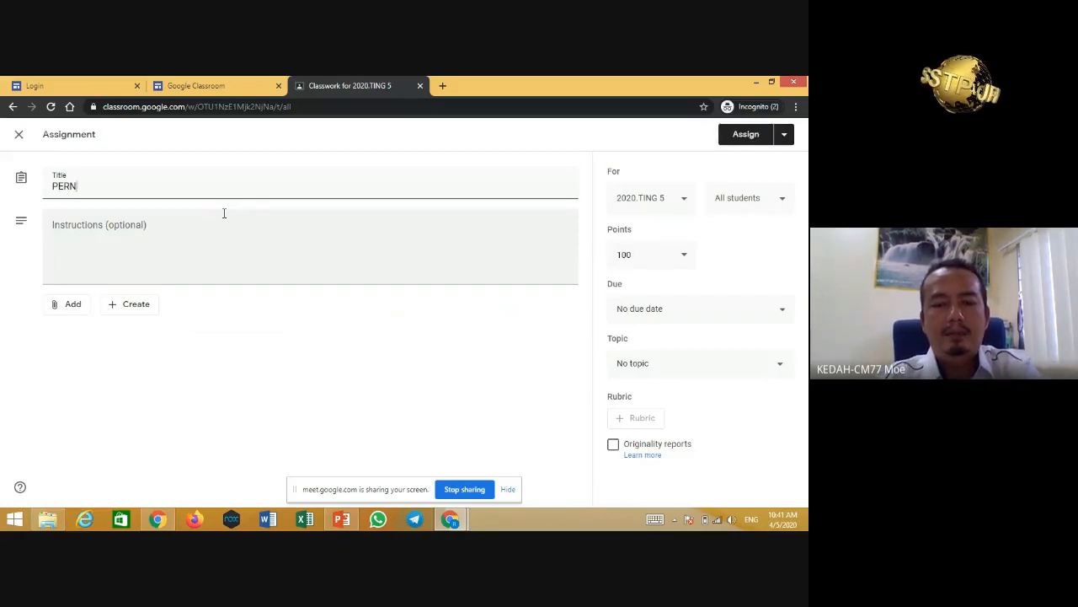
pyautogui.write('IAGAAN')
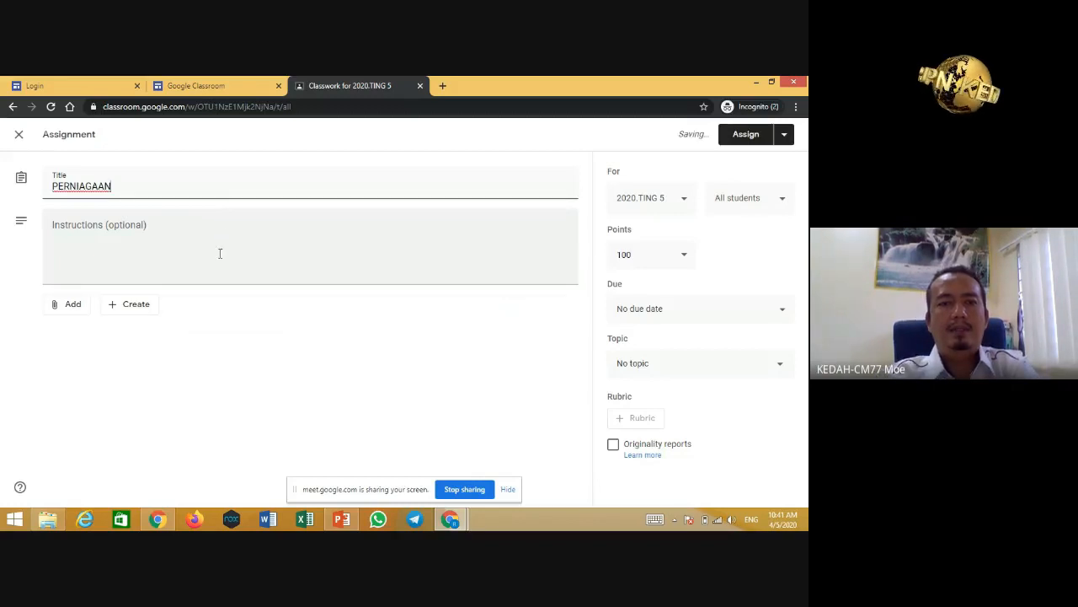
# Step: Enter "Jawab soalan berikut." as the instructions of the PERNIAGAAN assignment
pyautogui.click(220, 255)
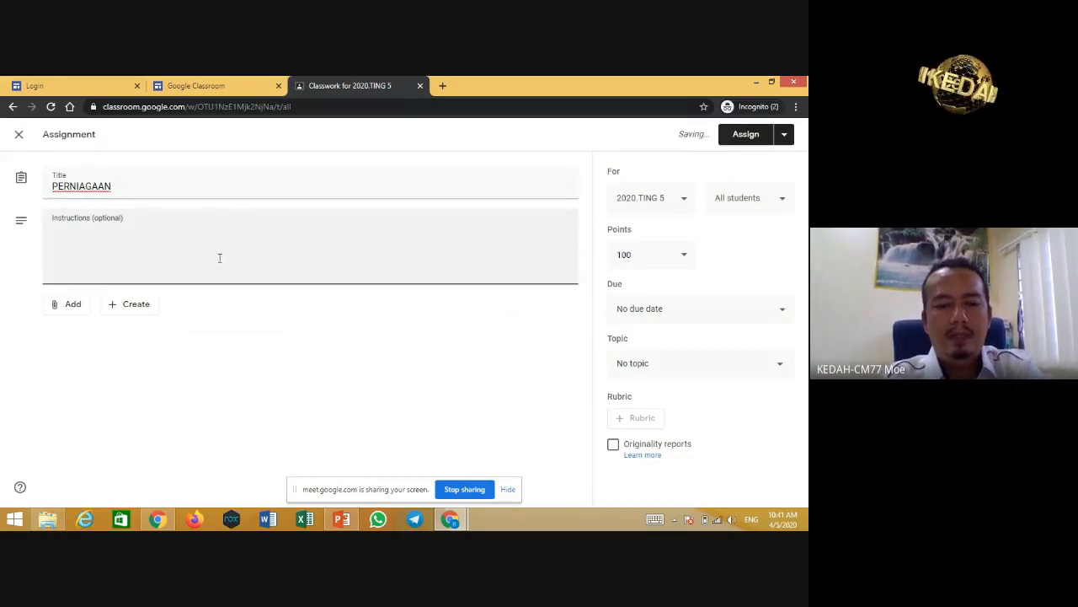
pyautogui.write('J')
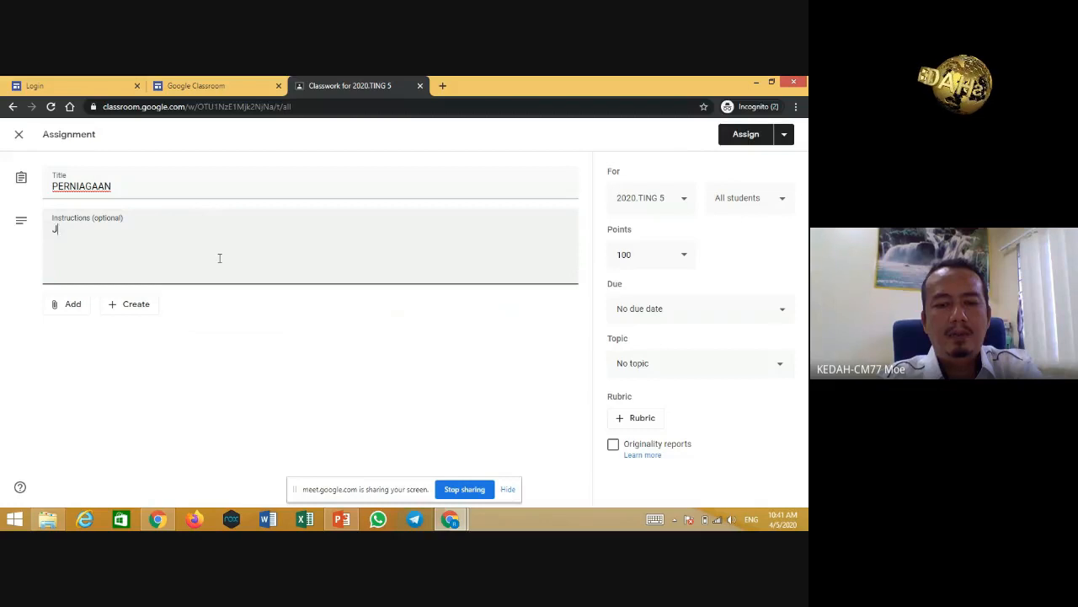
pyautogui.write('awab ')
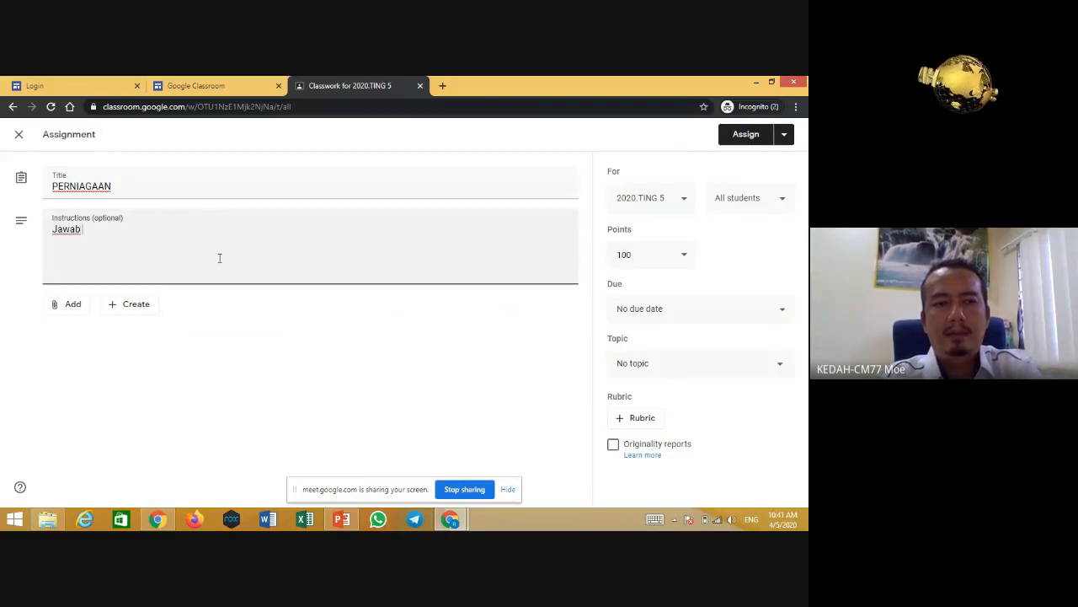
pyautogui.write('soa')
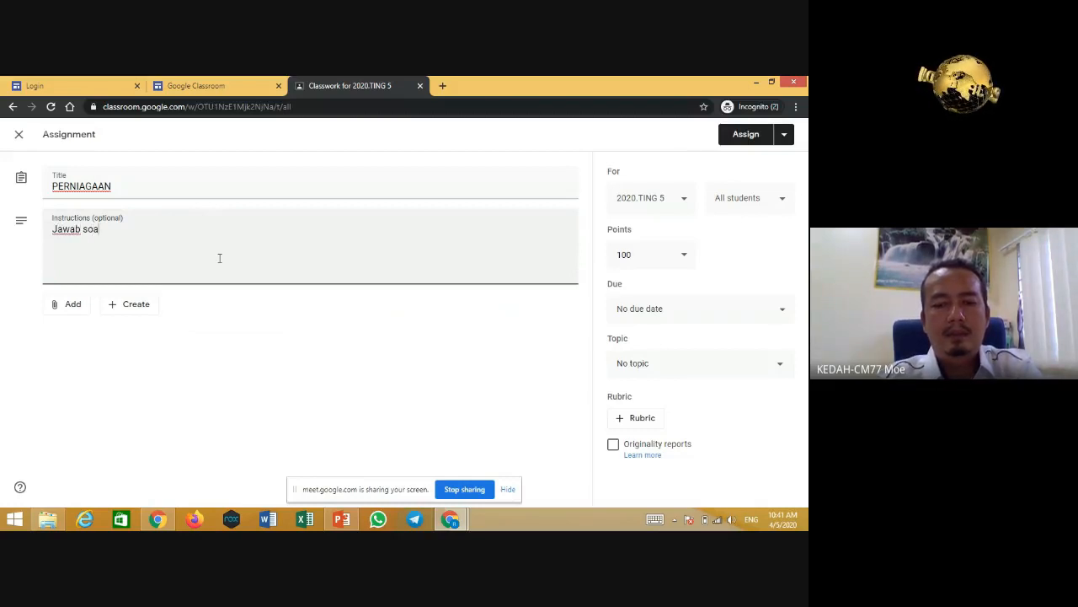
pyautogui.write('lan ber')
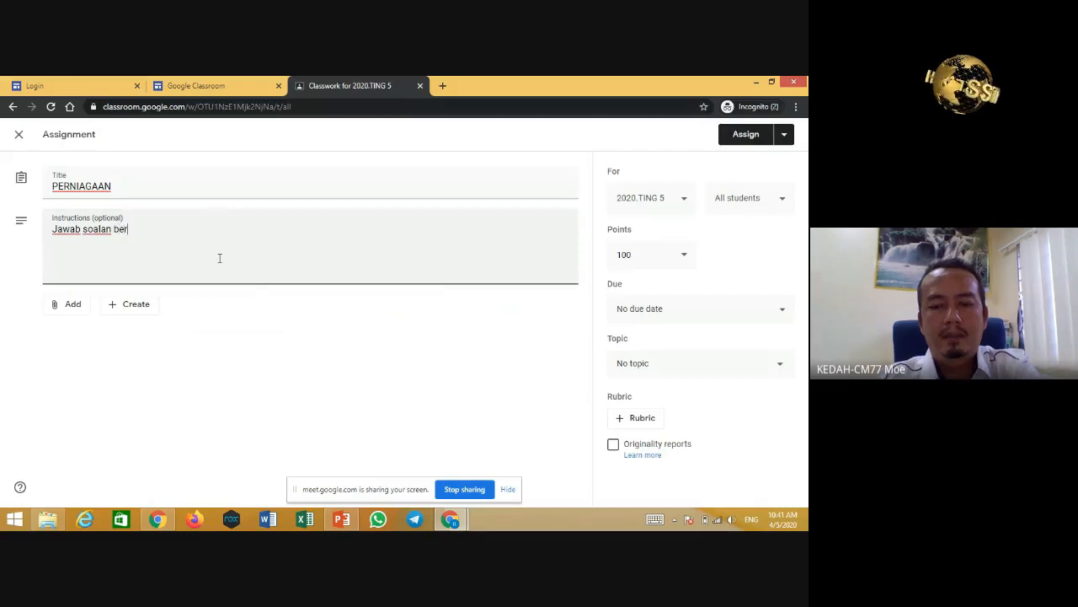
pyautogui.write('ikut')
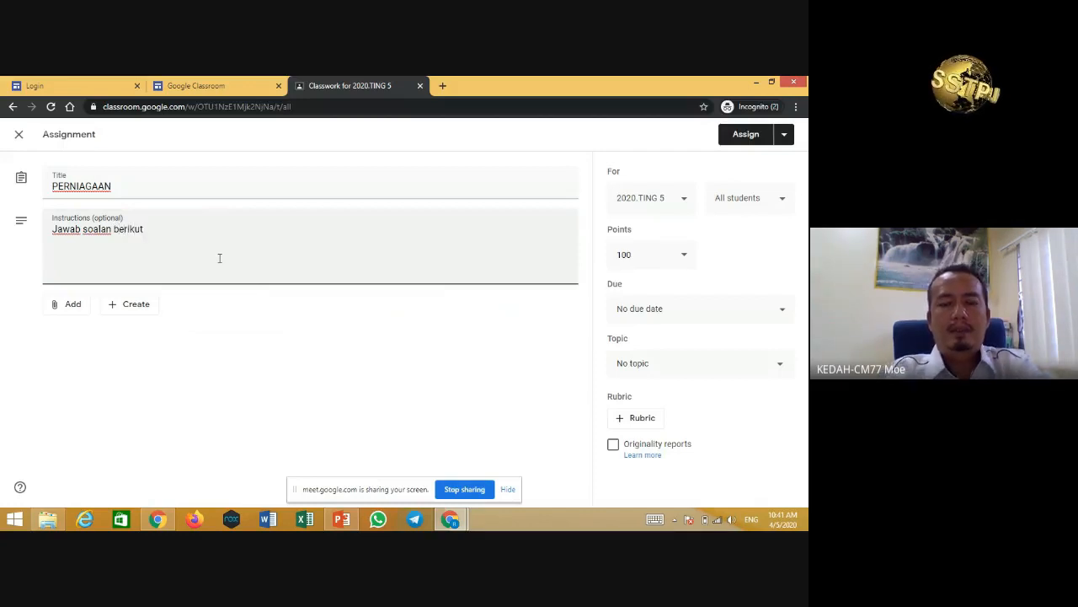
pyautogui.write('.')
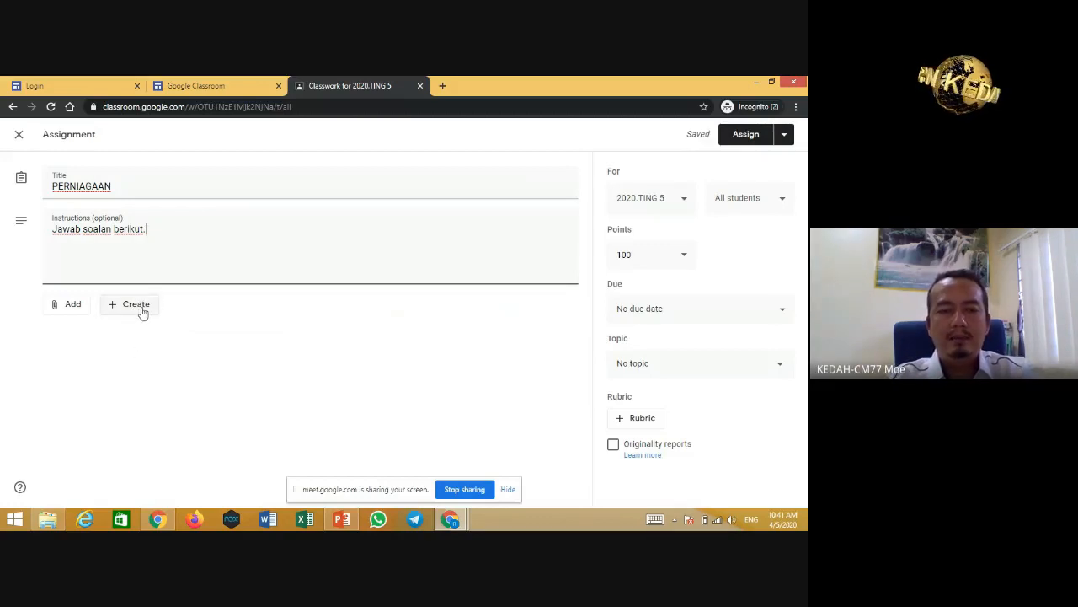
# Step: Upload the file Soalan 1 Perniagaan from the device's Bahan Tutorial folder and attach it to the assignment
pyautogui.click(69, 310)
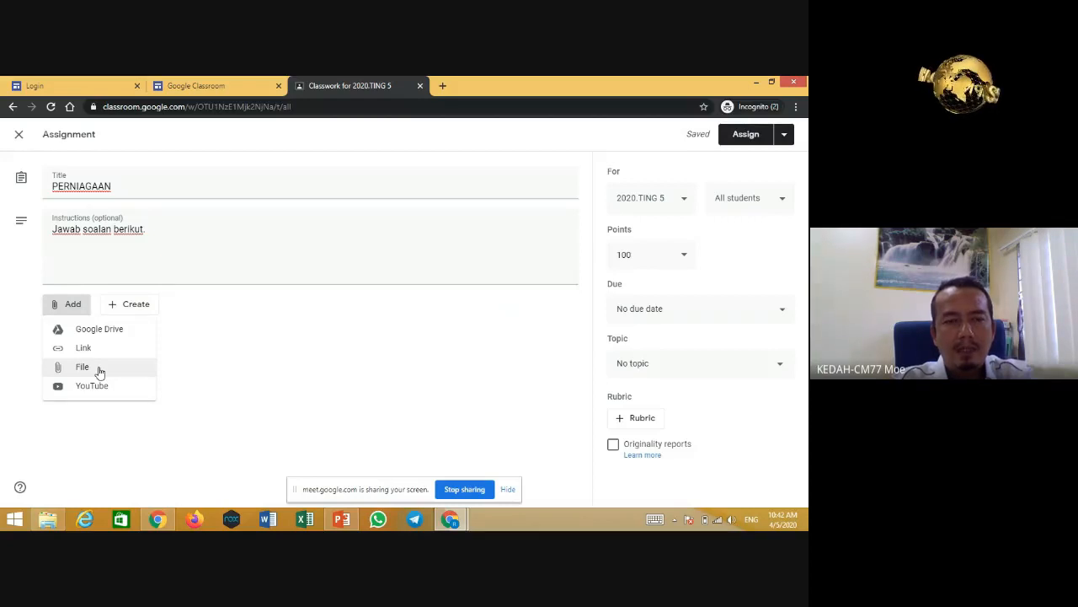
pyautogui.click(98, 368)
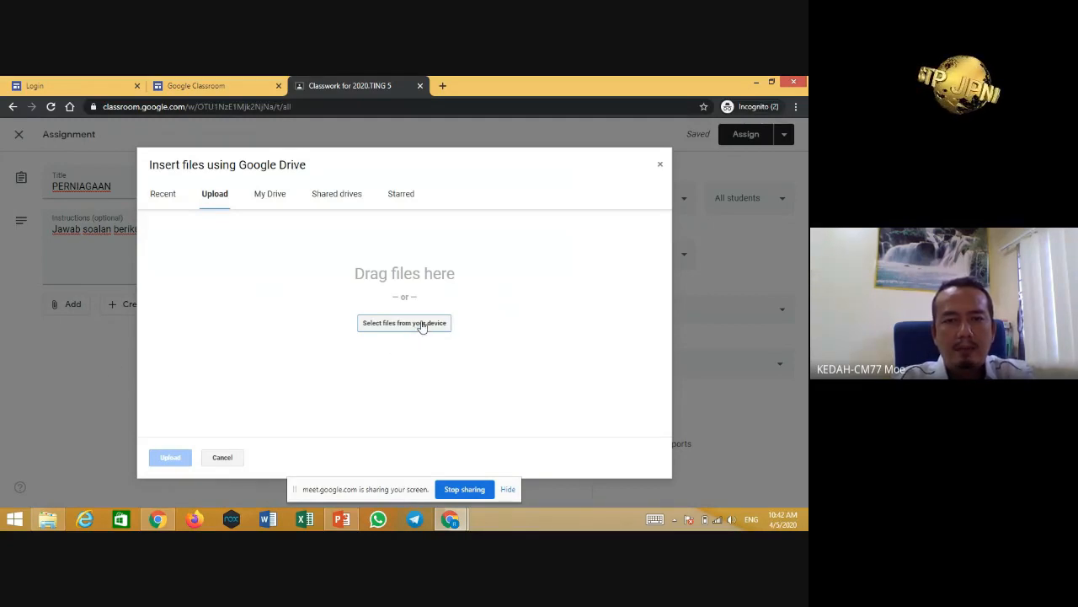
pyautogui.click(422, 324)
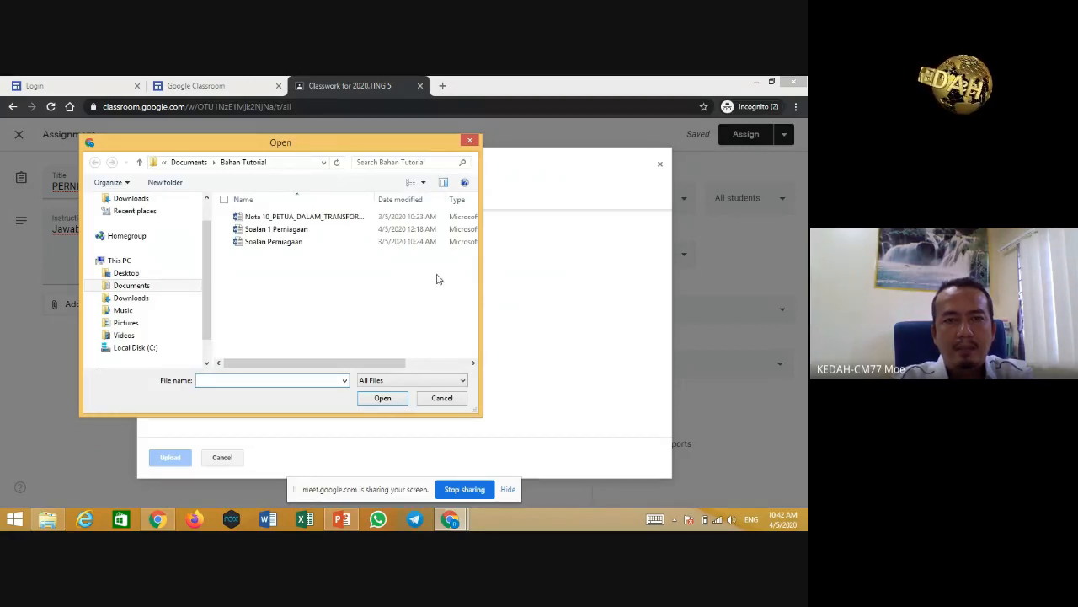
pyautogui.click(329, 234)
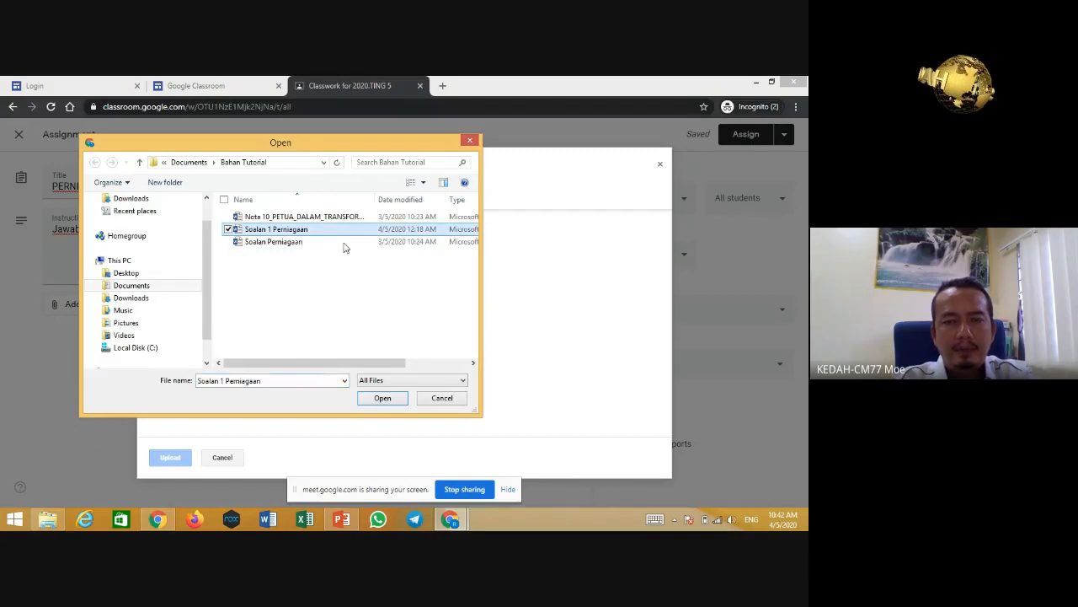
pyautogui.click(382, 399)
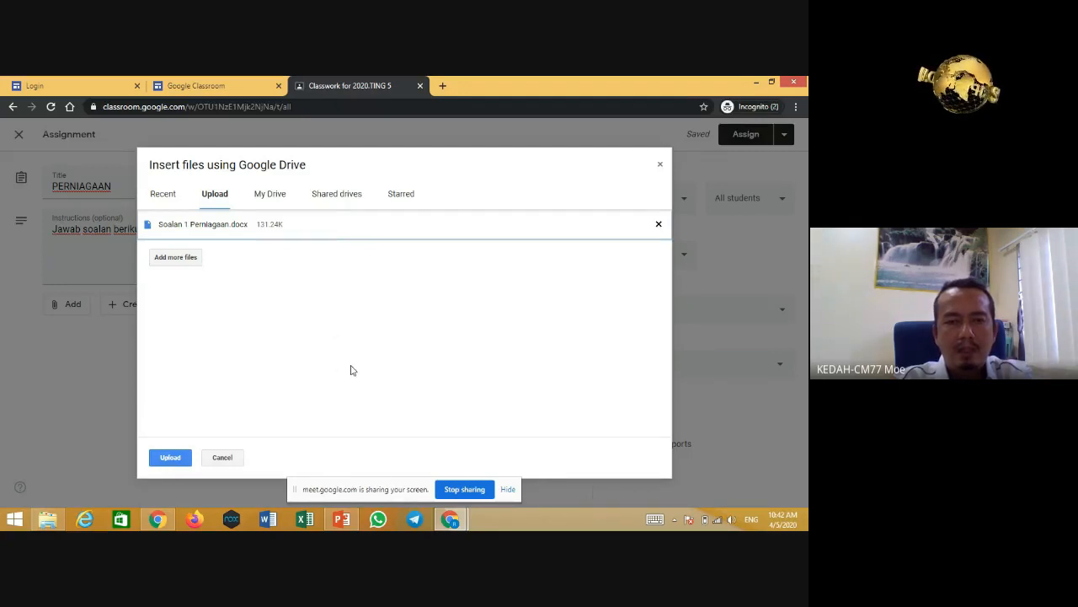
pyautogui.click(173, 460)
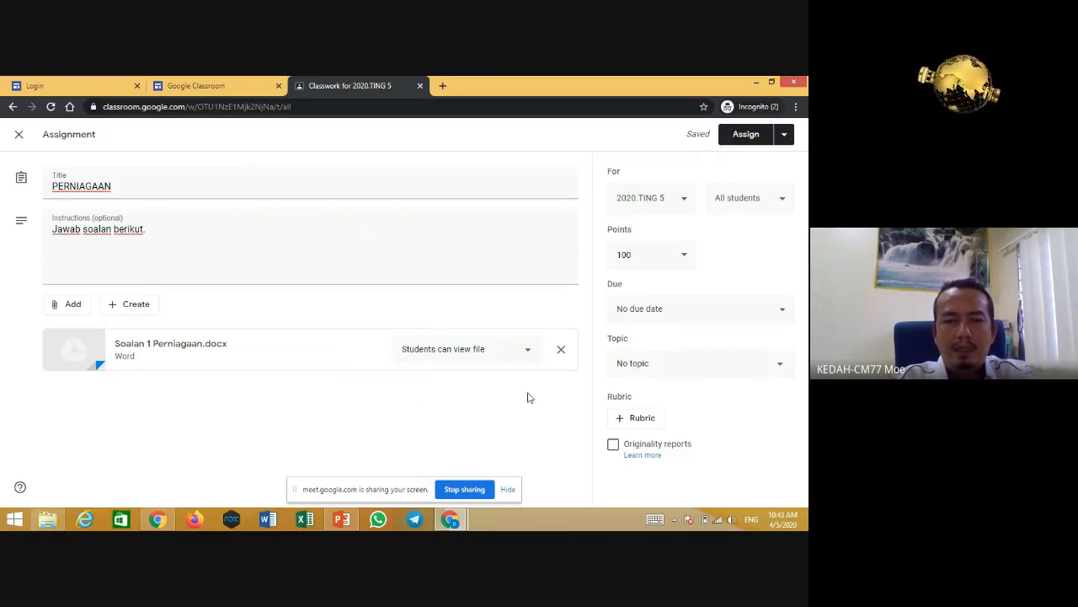
# Step: Set the student access of the attached Soalan 1 Perniagaan.docx to Make a copy for each student
pyautogui.click(529, 350)
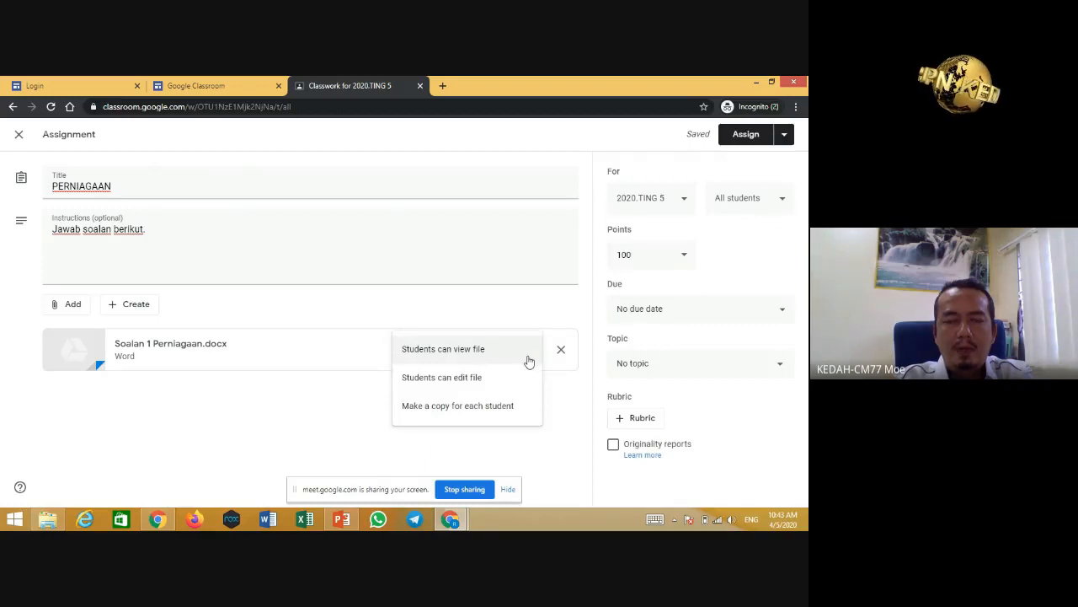
pyautogui.click(343, 402)
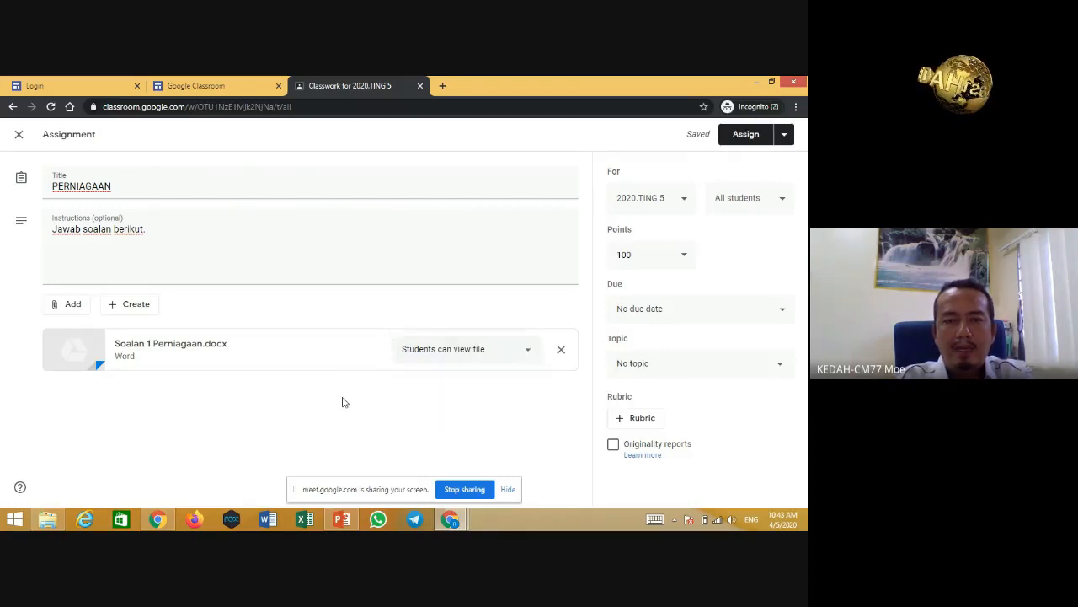
pyautogui.click(532, 353)
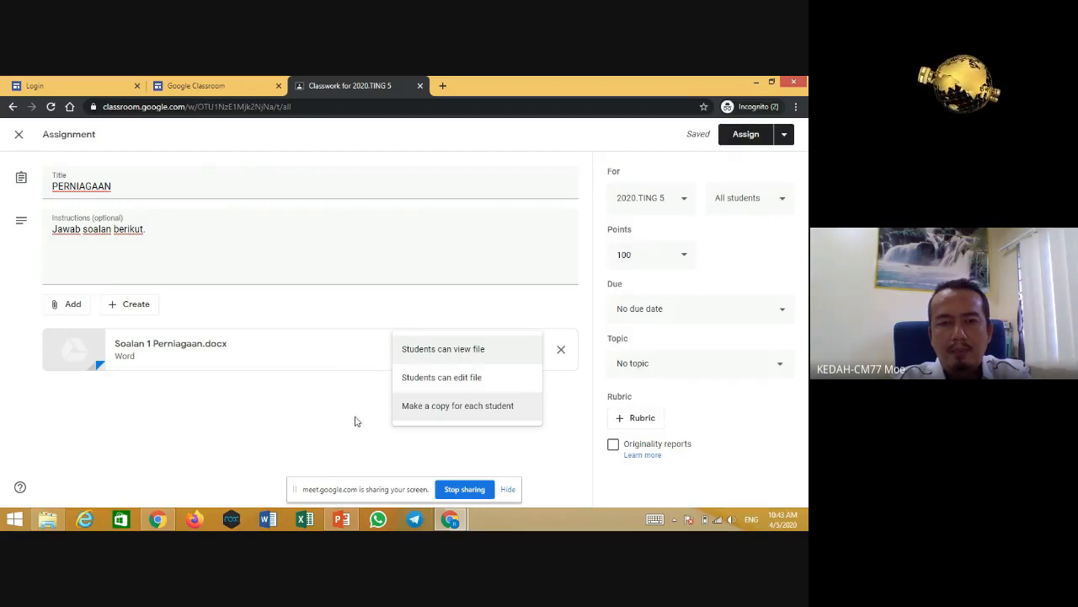
pyautogui.click(442, 408)
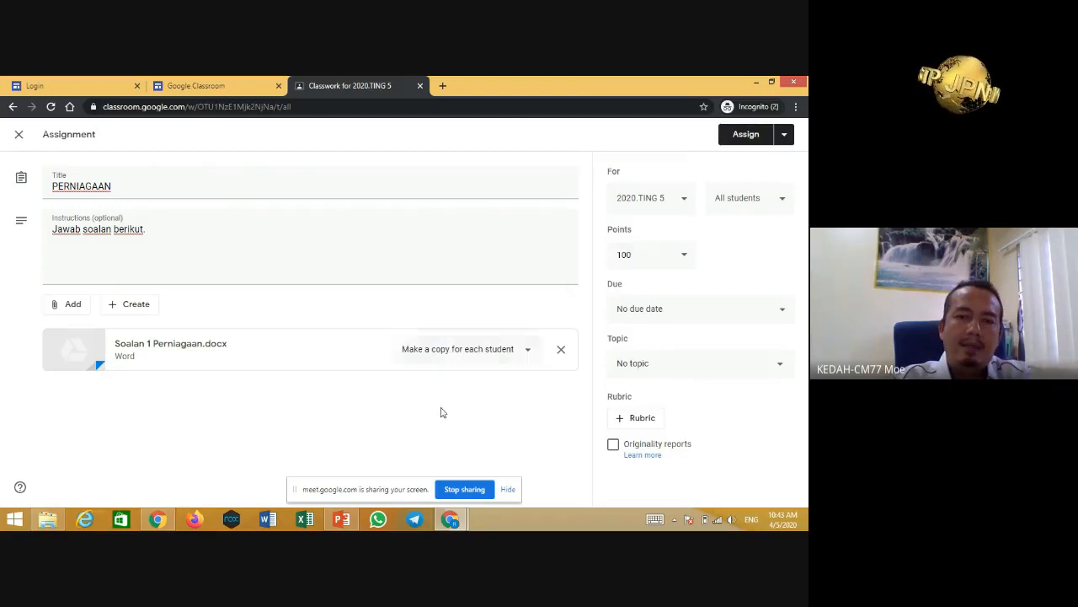
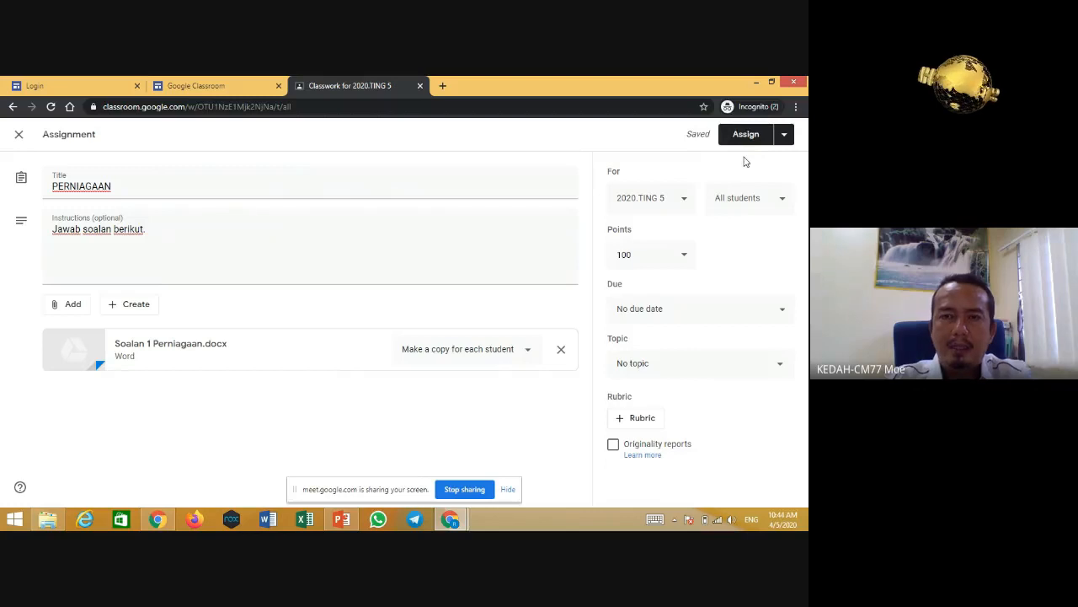
# Step: Review the classes the assignment can be posted to and the grading options available for its points
pyautogui.click(684, 207)
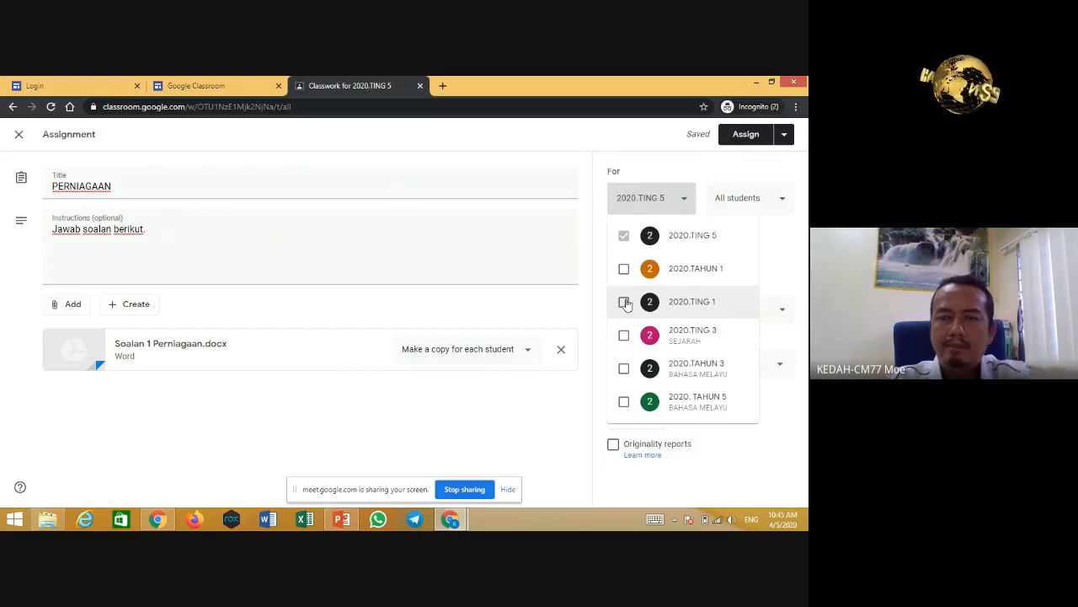
pyautogui.click(787, 270)
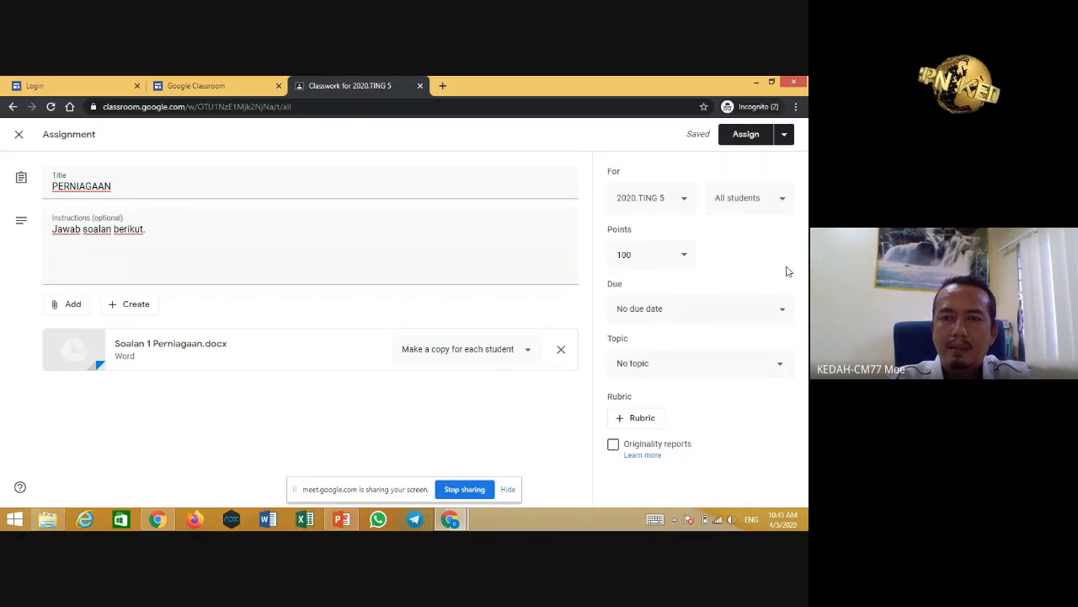
pyautogui.click(686, 261)
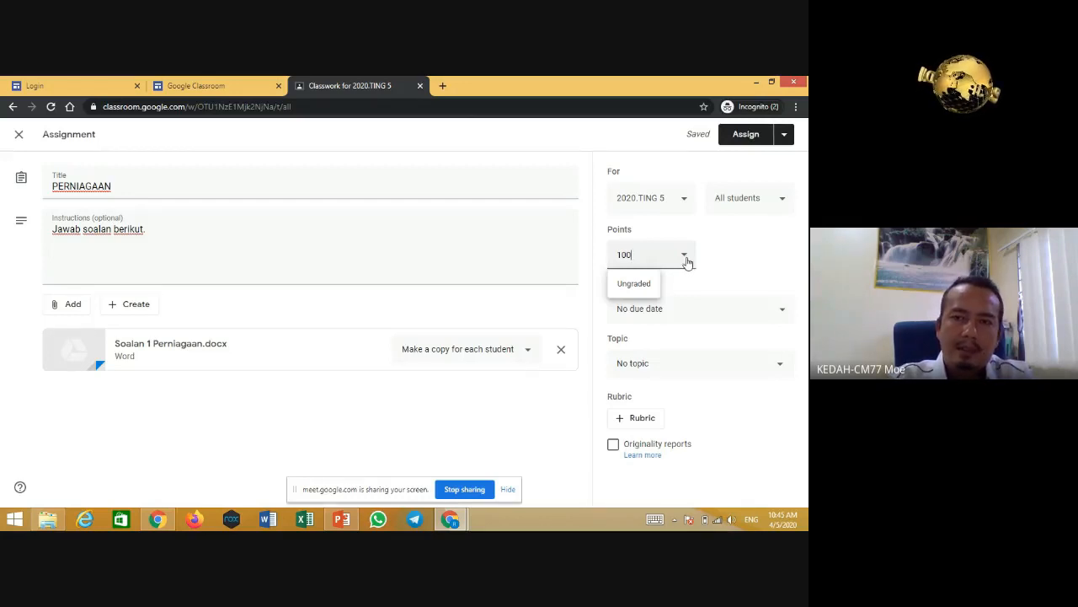
pyautogui.click(341, 432)
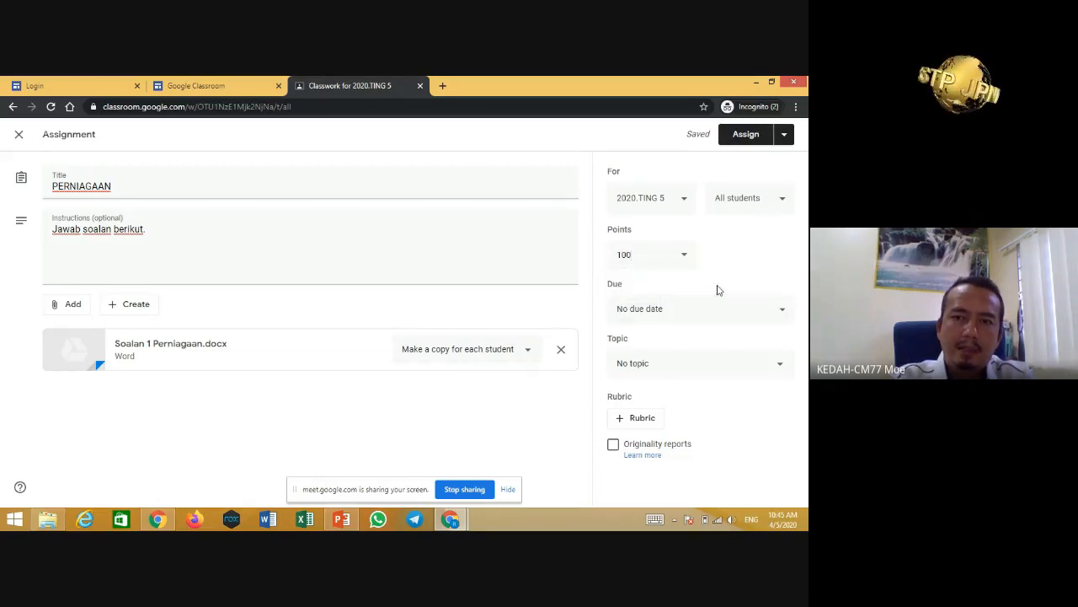
pyautogui.click(684, 257)
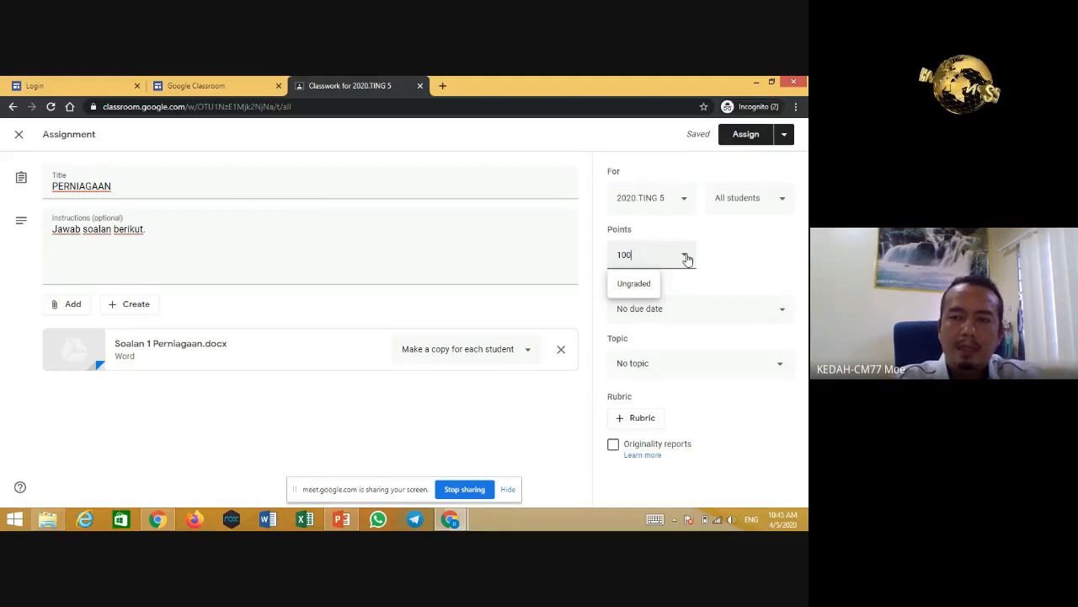
pyautogui.click(733, 268)
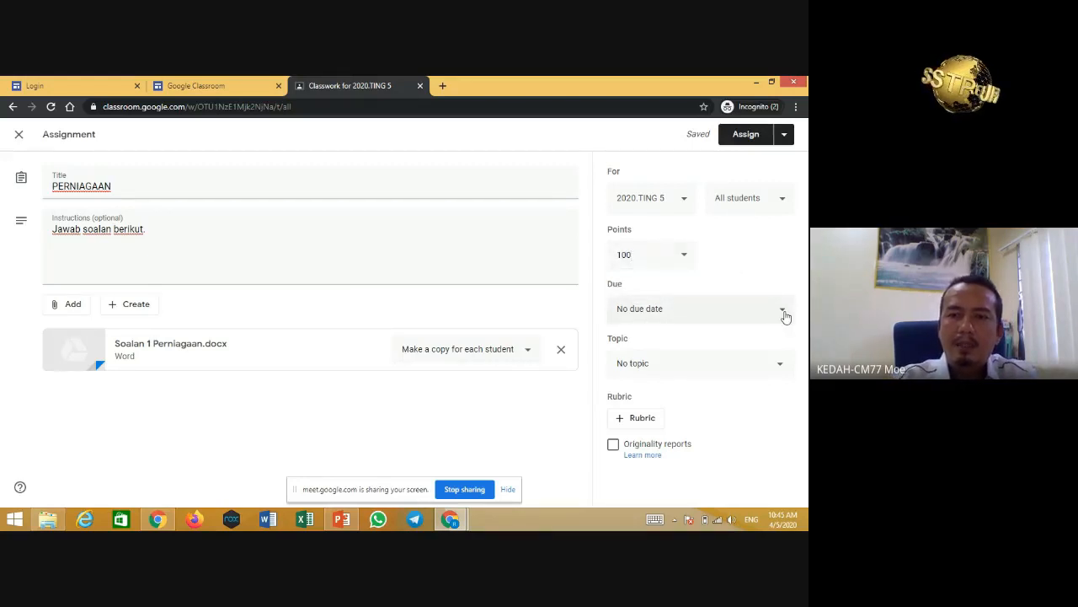
# Step: Set the assignment's due date to May 10, 2020
pyautogui.click(783, 312)
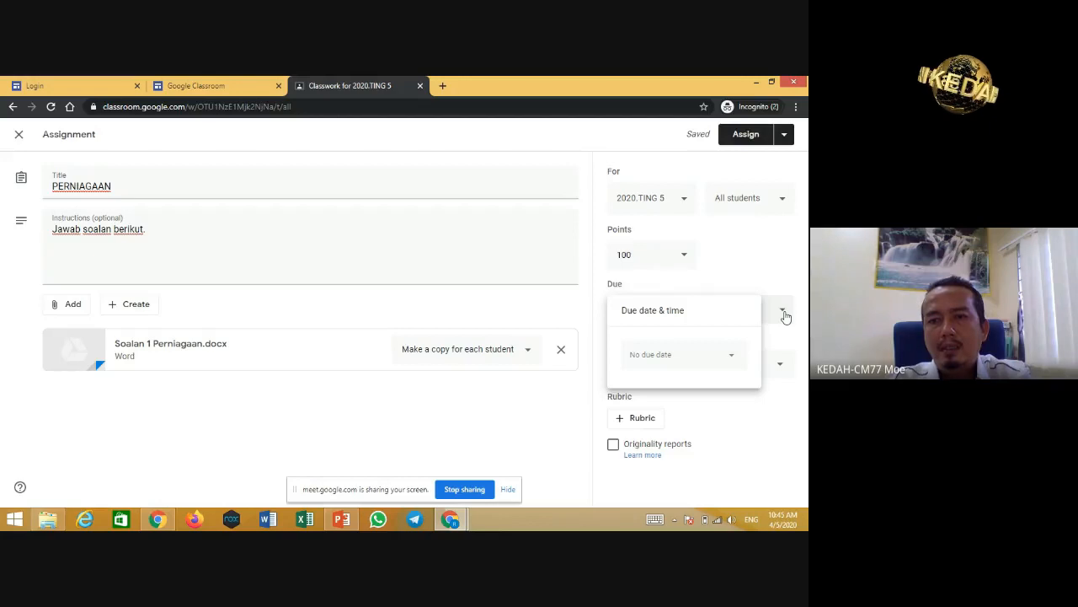
pyautogui.click(784, 250)
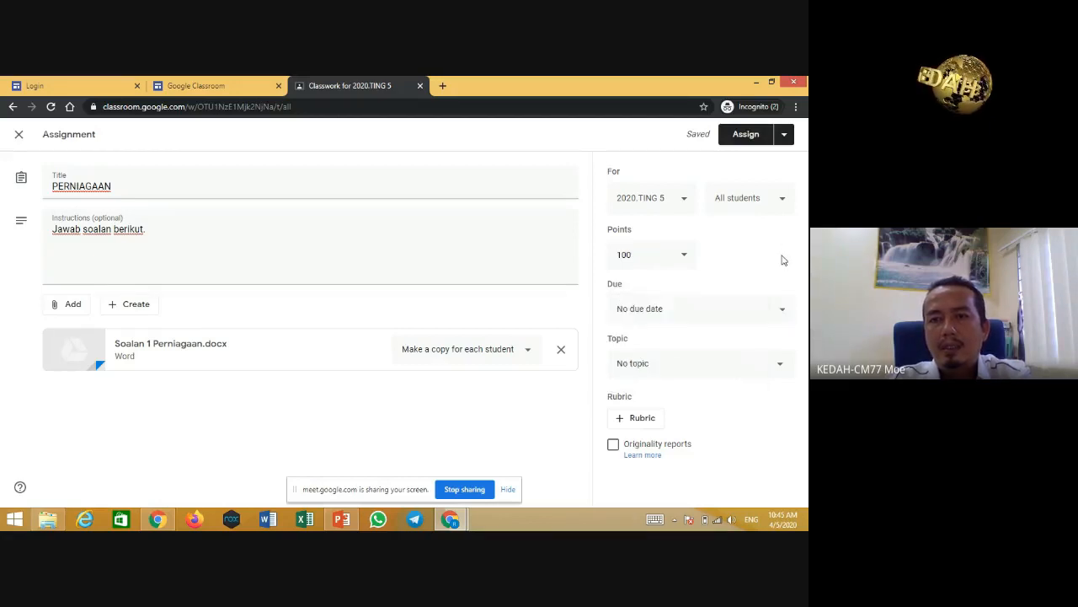
pyautogui.click(784, 313)
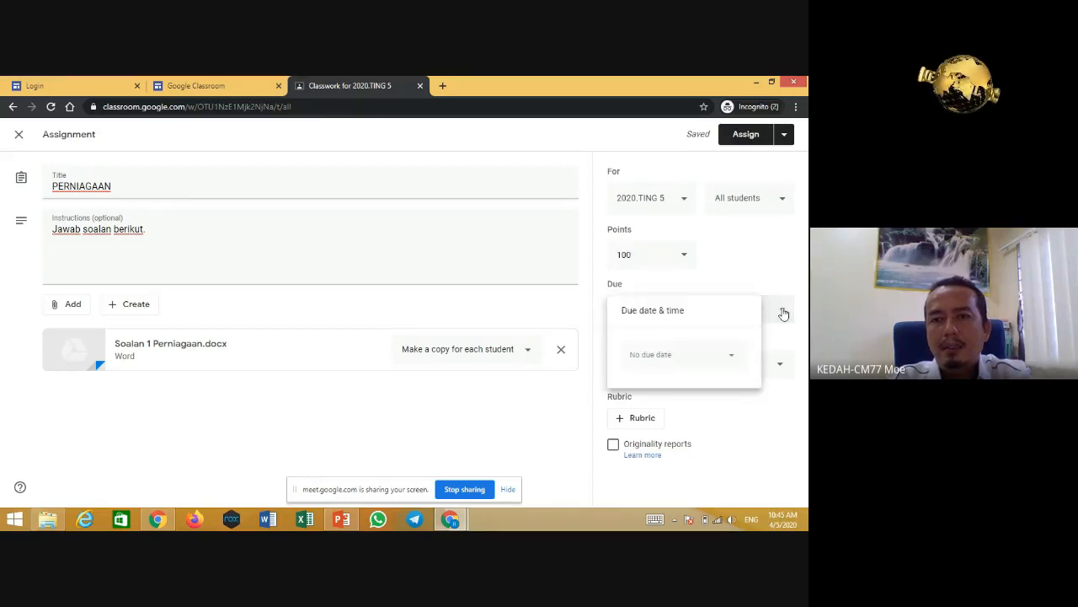
pyautogui.click(734, 361)
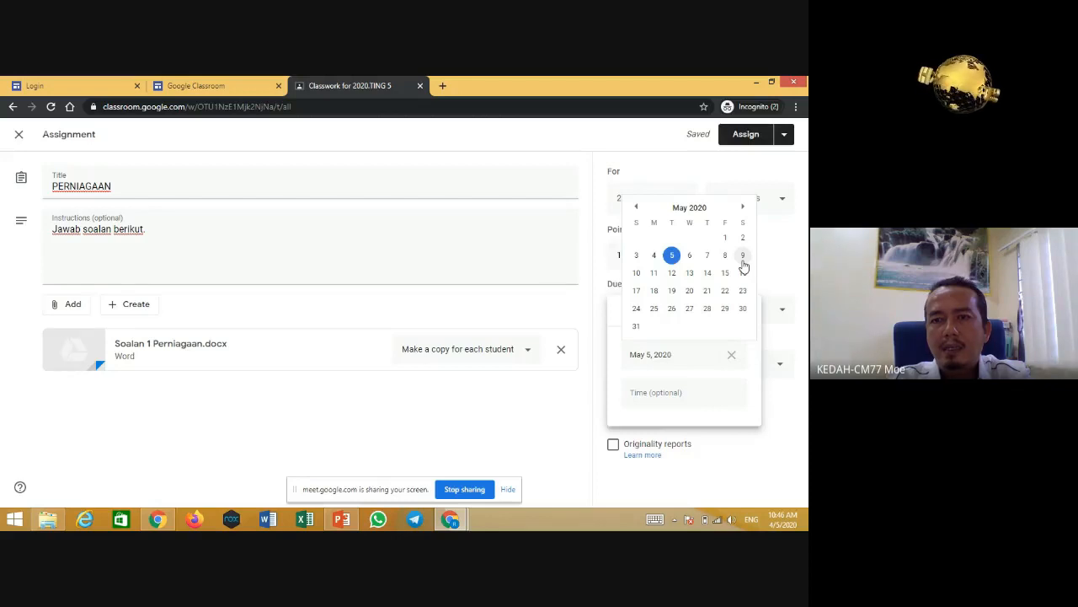
pyautogui.click(636, 273)
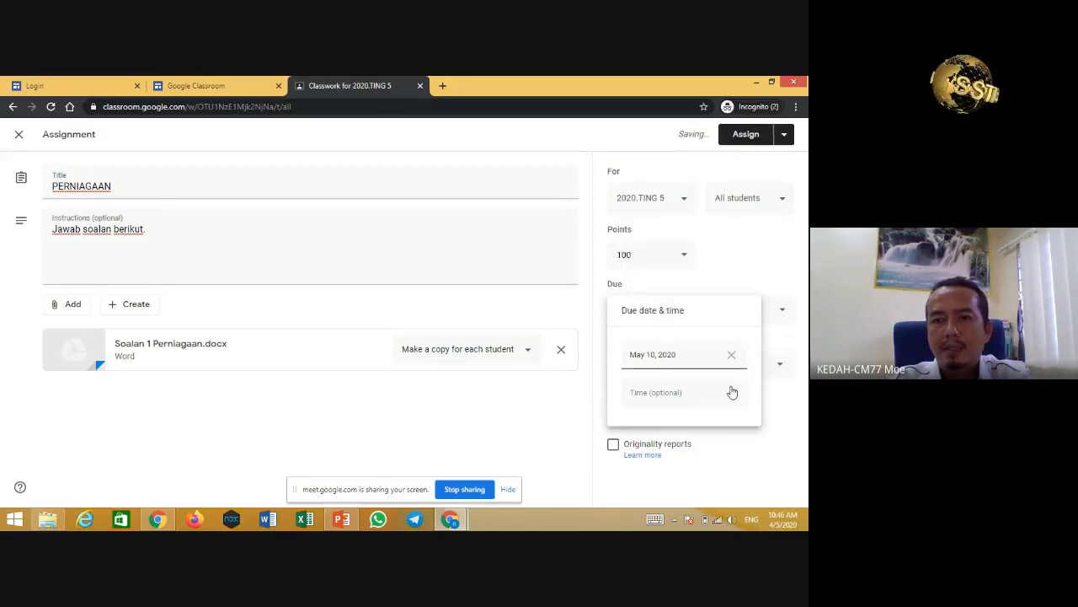
# Step: Set the assignment's due time to 11:59 PM
pyautogui.click(698, 400)
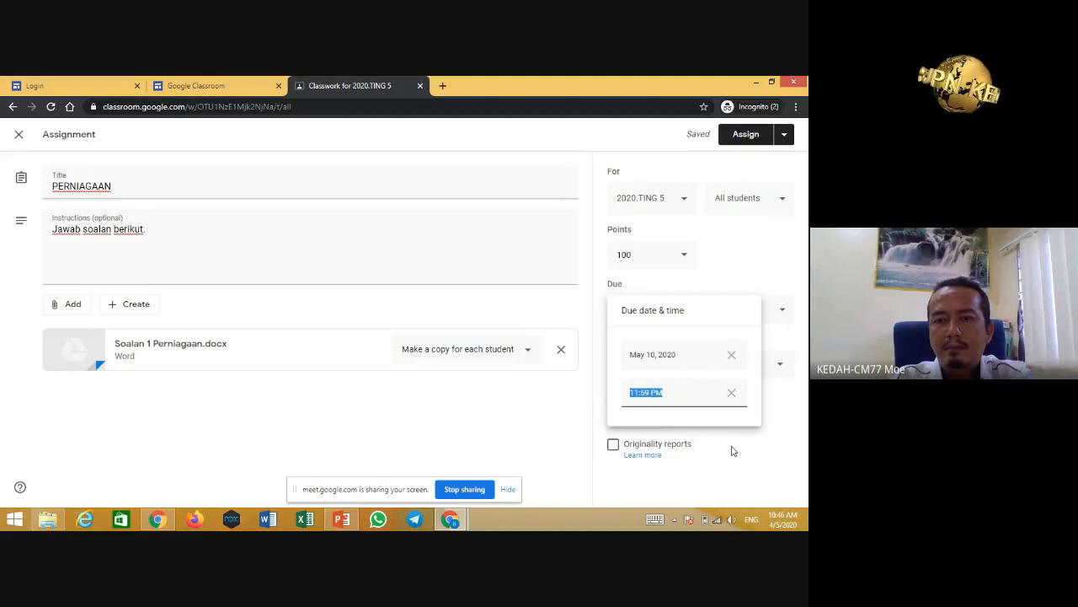
pyautogui.click(732, 450)
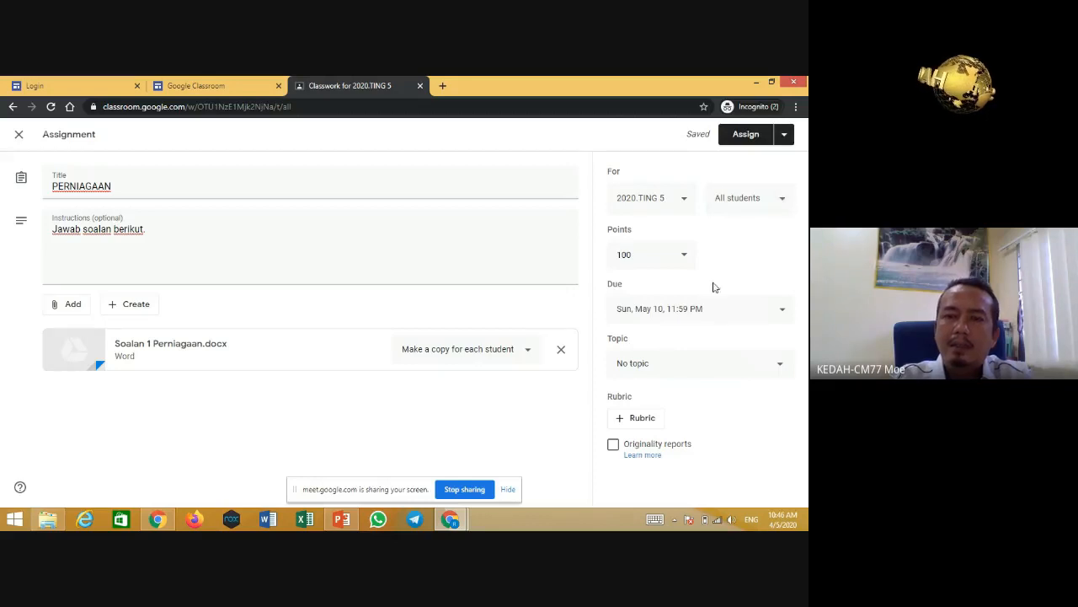
# Step: Review the options for adding a rubric and the date choices for scheduling the PERNIAGAAN assignment
pyautogui.click(642, 419)
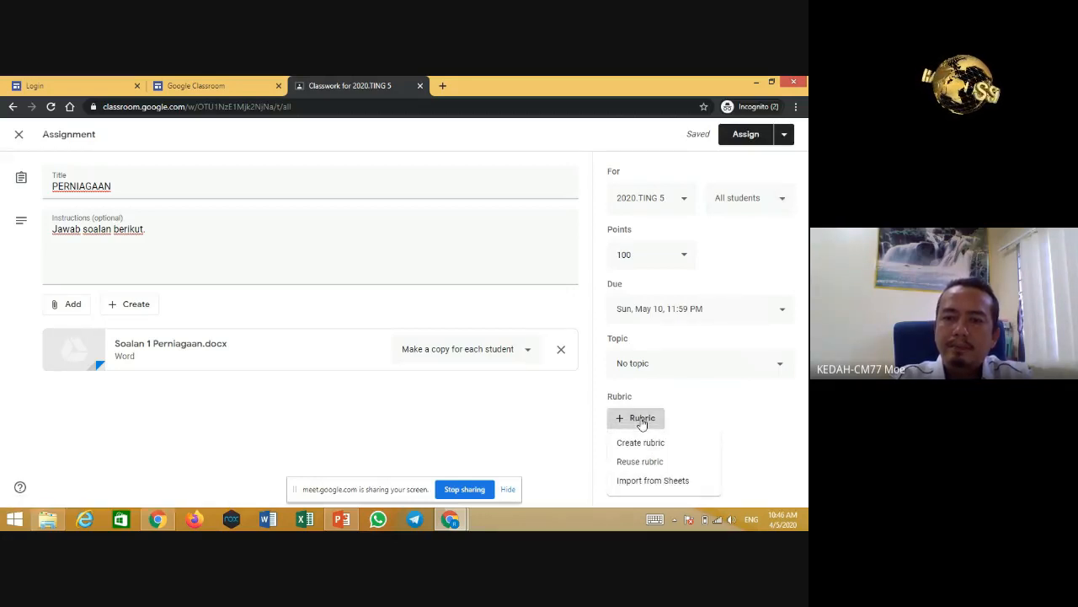
pyautogui.click(740, 445)
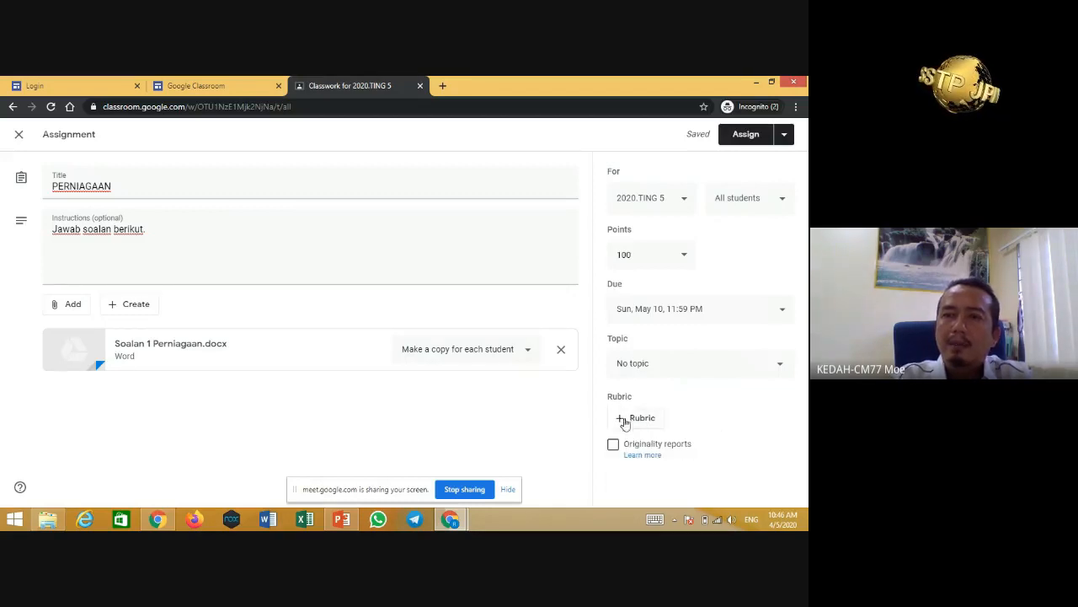
pyautogui.click(785, 136)
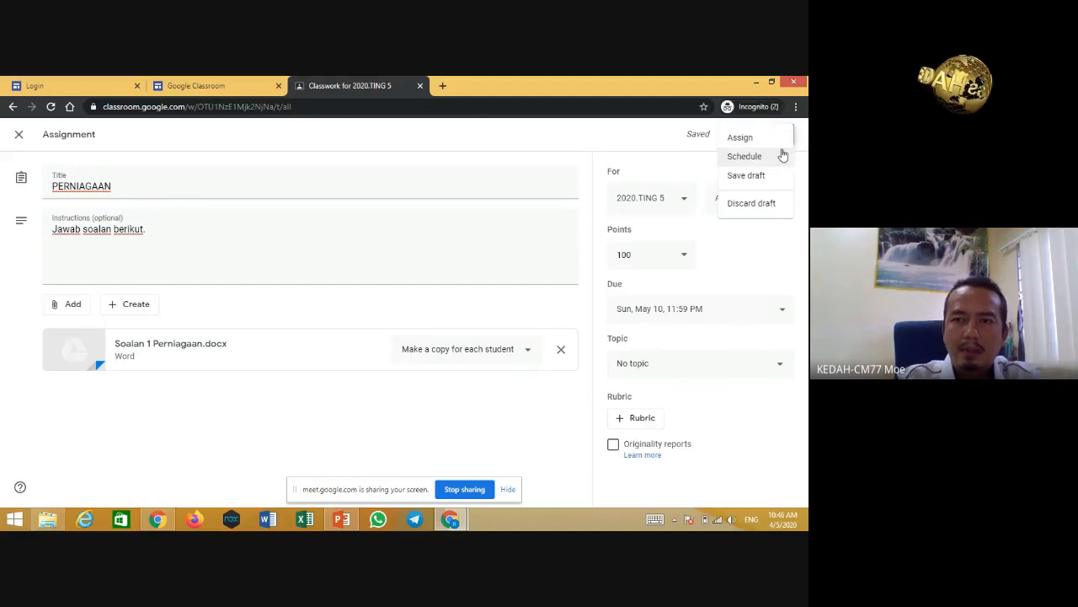
pyautogui.click(771, 160)
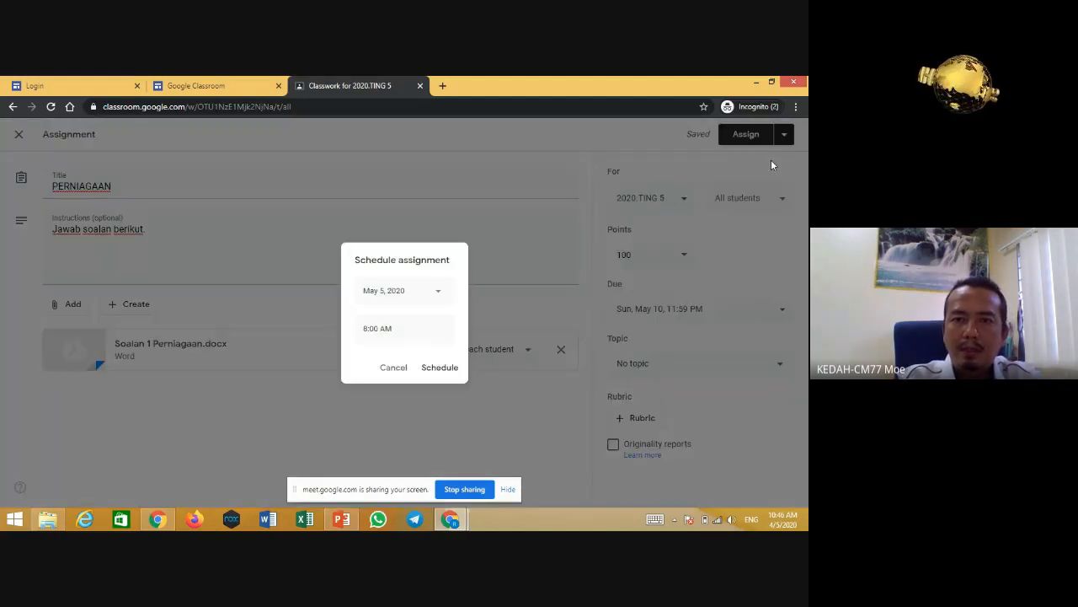
pyautogui.click(439, 296)
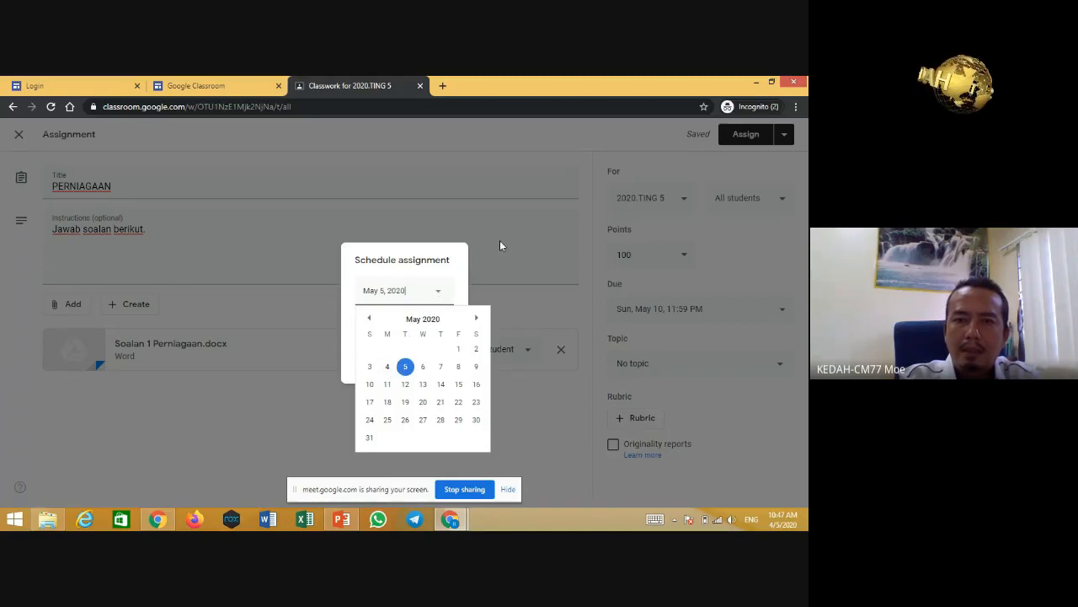
pyautogui.click(528, 232)
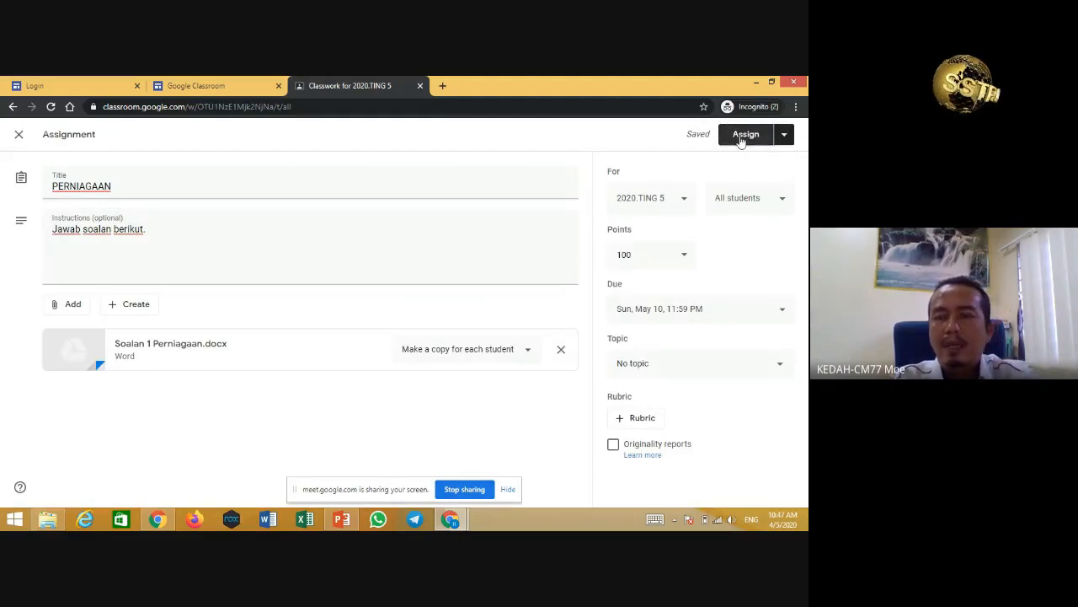
# Step: Save the PERNIAGAAN assignment as a draft and check the class stream before returning to the classwork list
pyautogui.click(786, 137)
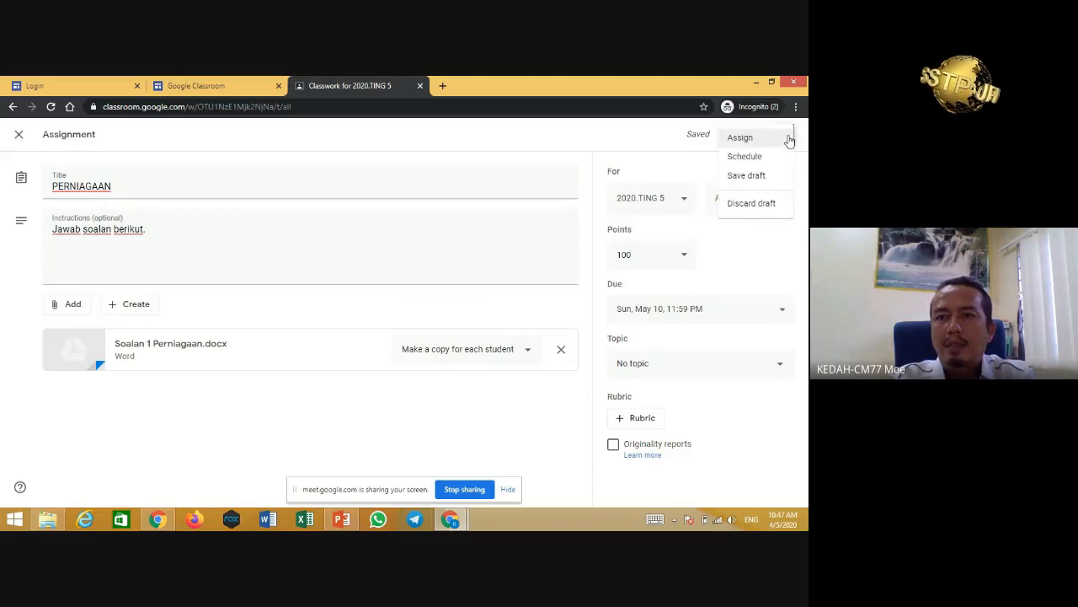
pyautogui.click(748, 175)
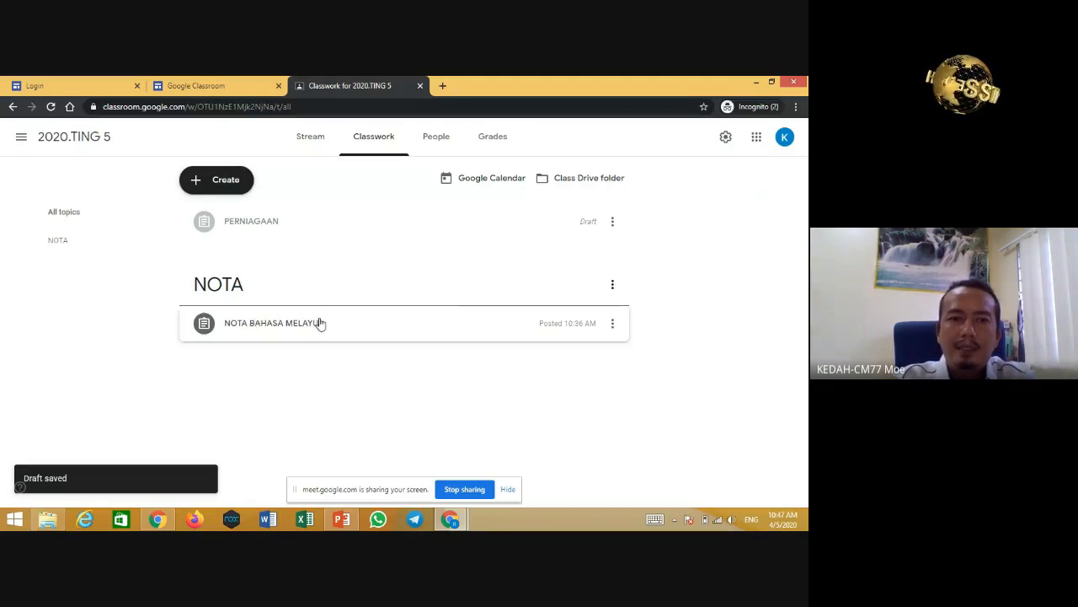
pyautogui.click(295, 145)
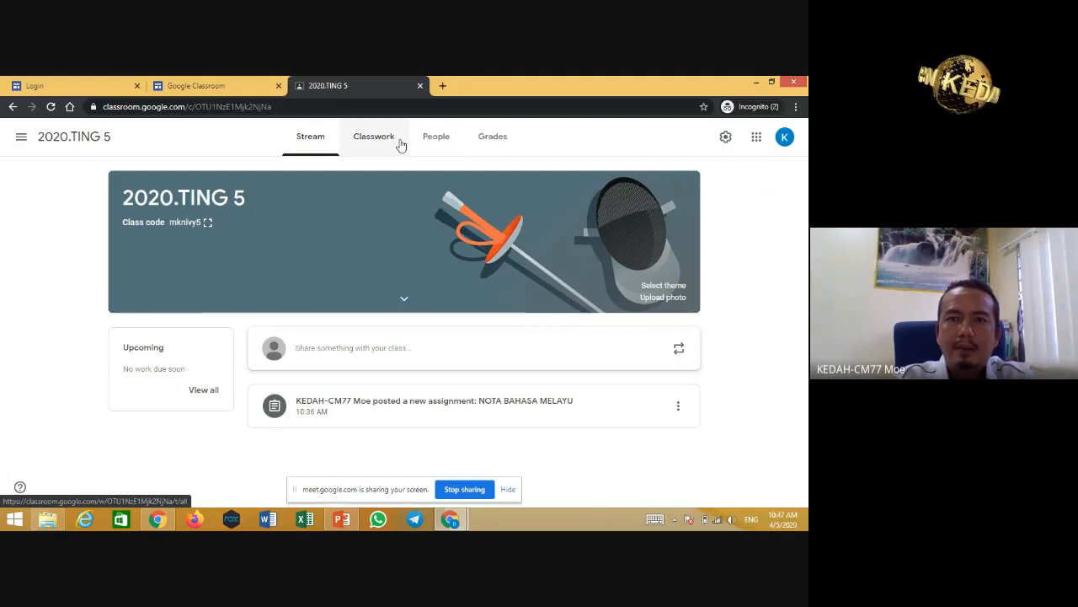
pyautogui.click(401, 146)
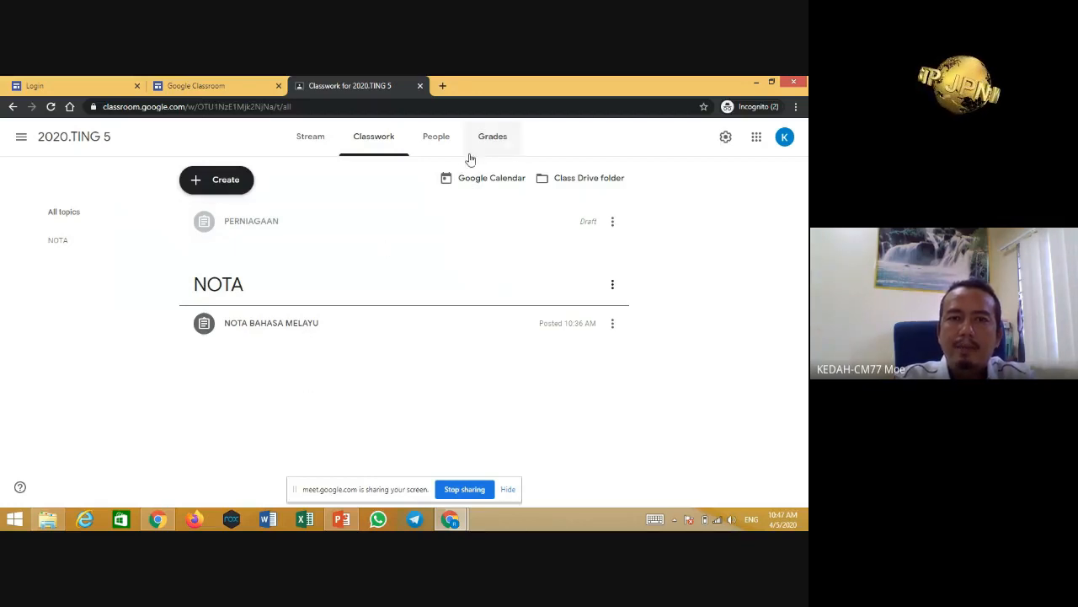
# Step: Examine the PERNIAGAAN draft's available actions and details, and preview its attached Soalan 1 Perniagaan.docx
pyautogui.click(614, 222)
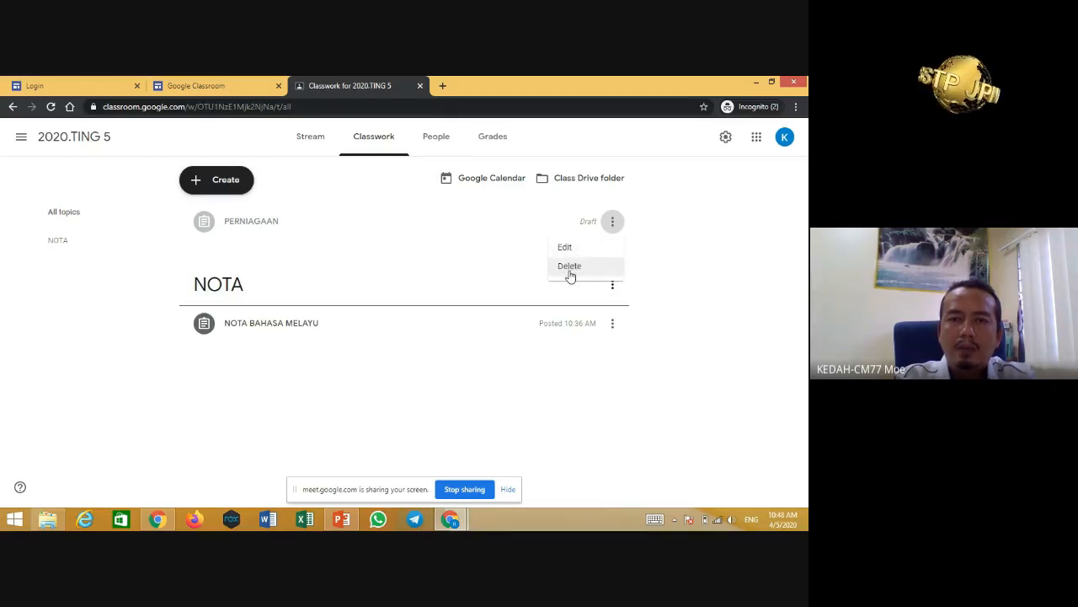
pyautogui.click(379, 227)
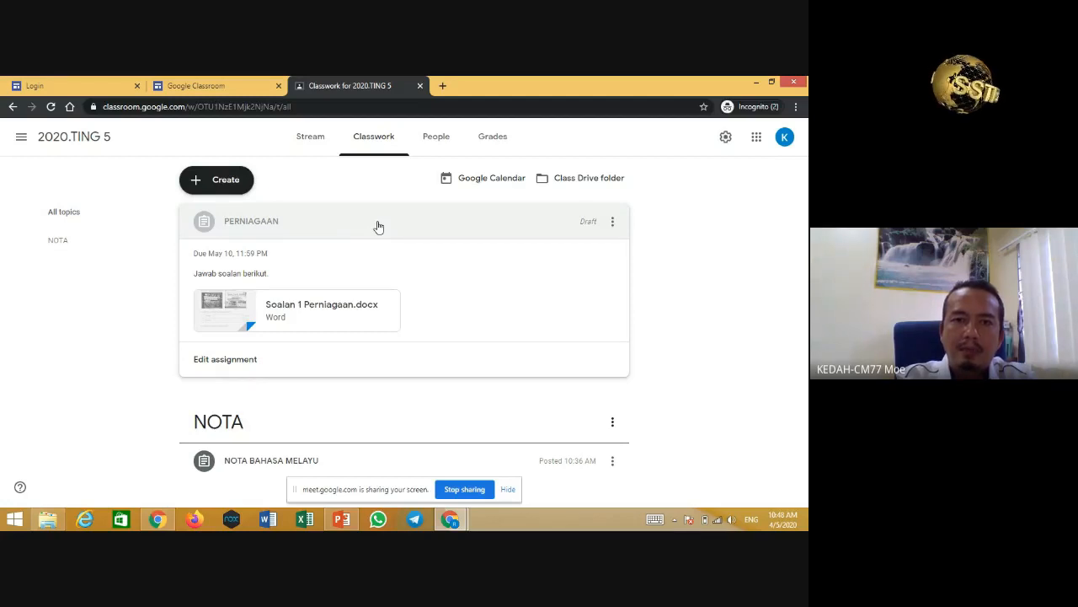
pyautogui.doubleClick(375, 230)
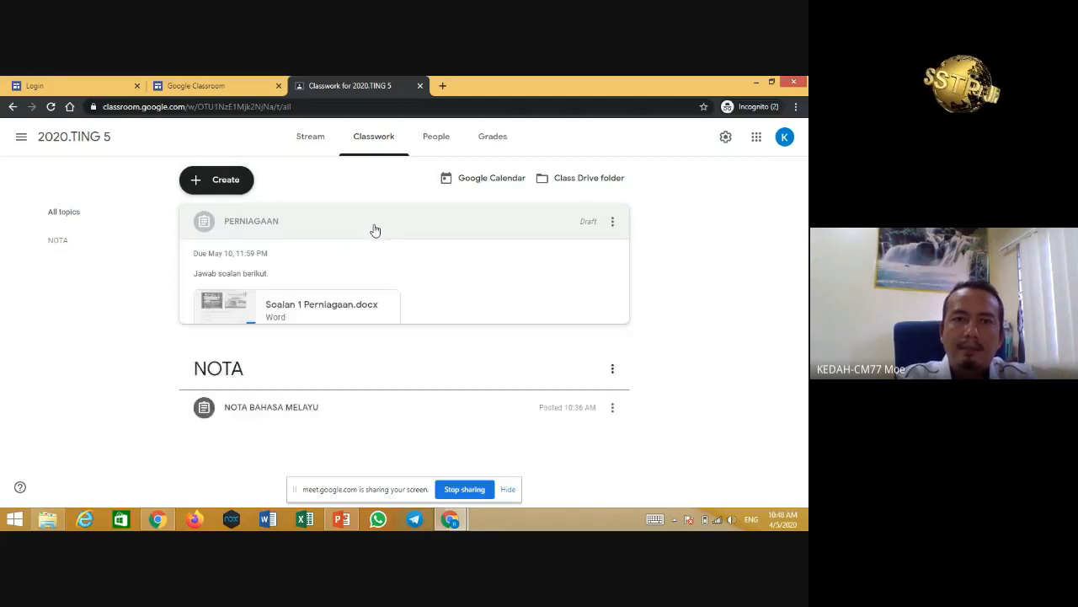
pyautogui.click(336, 315)
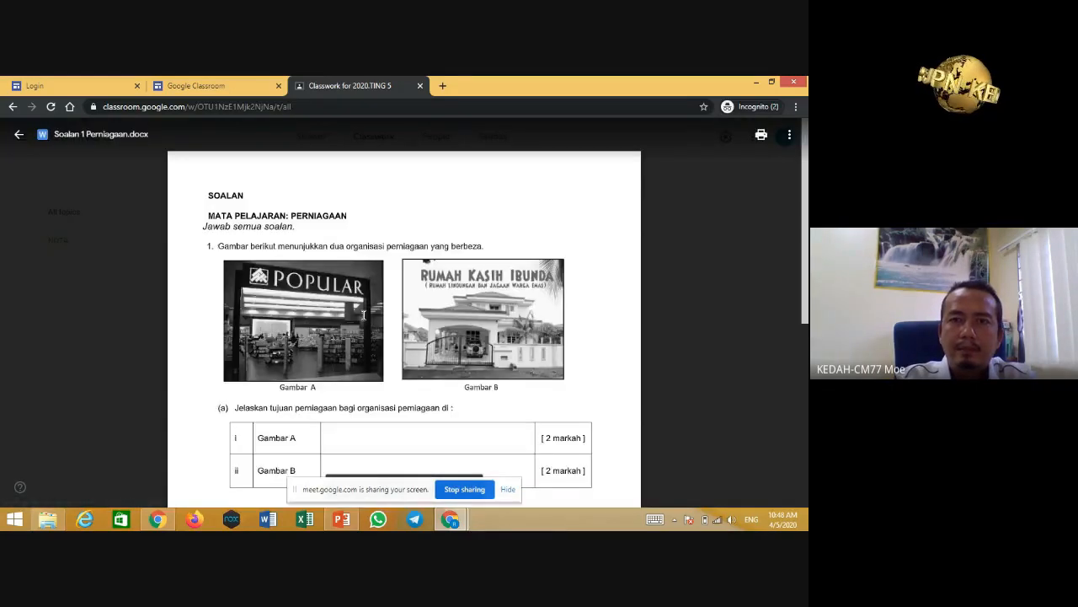
pyautogui.click(20, 135)
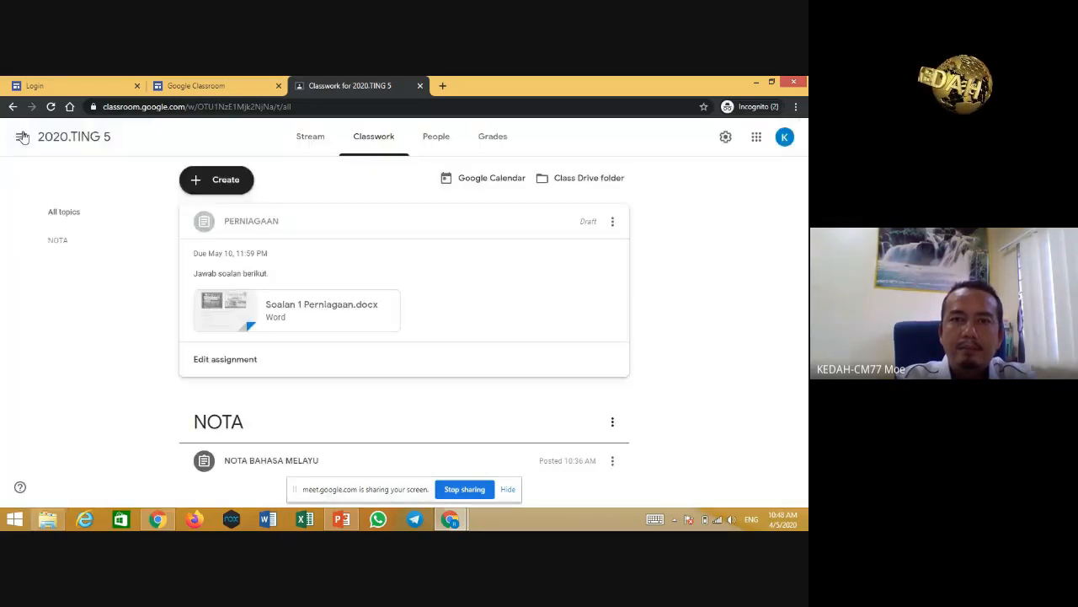
# Step: Reopen the PERNIAGAAN draft for editing and assign it to all students in 2020.TING 5
pyautogui.click(614, 221)
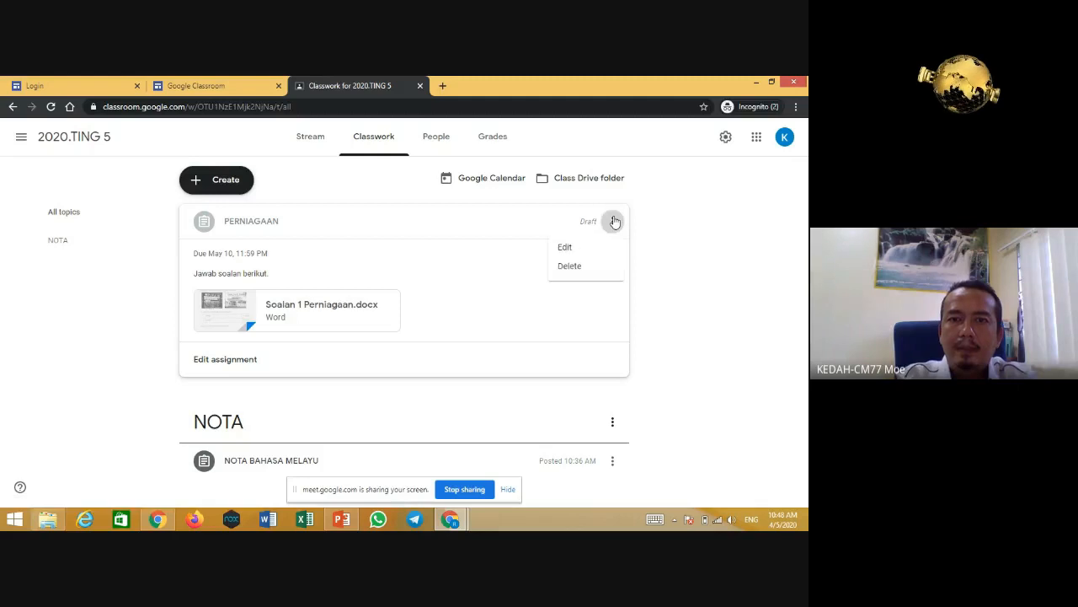
pyautogui.click(580, 247)
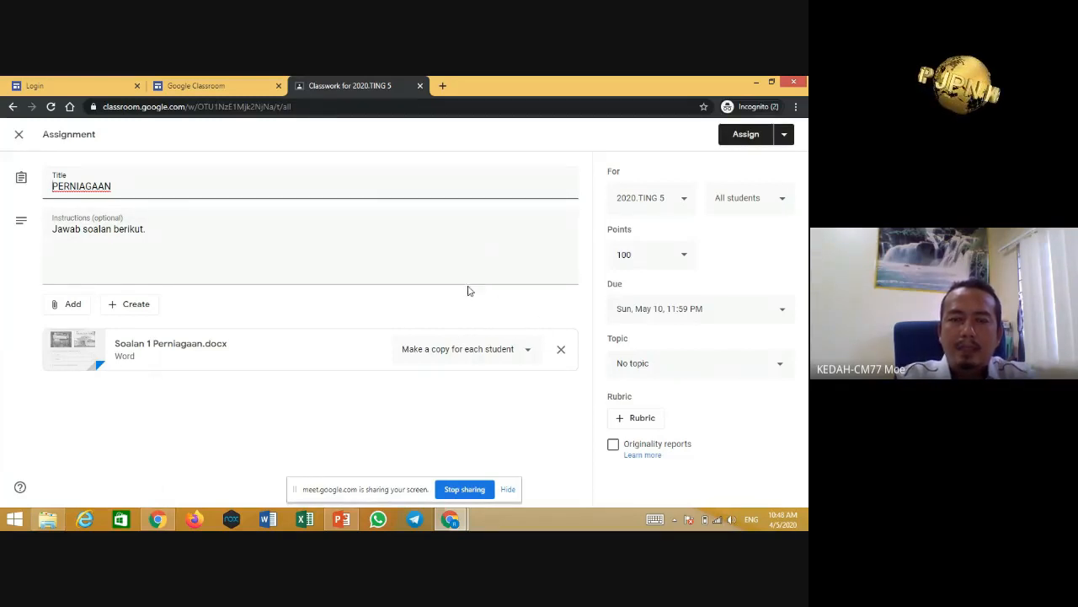
pyautogui.click(785, 137)
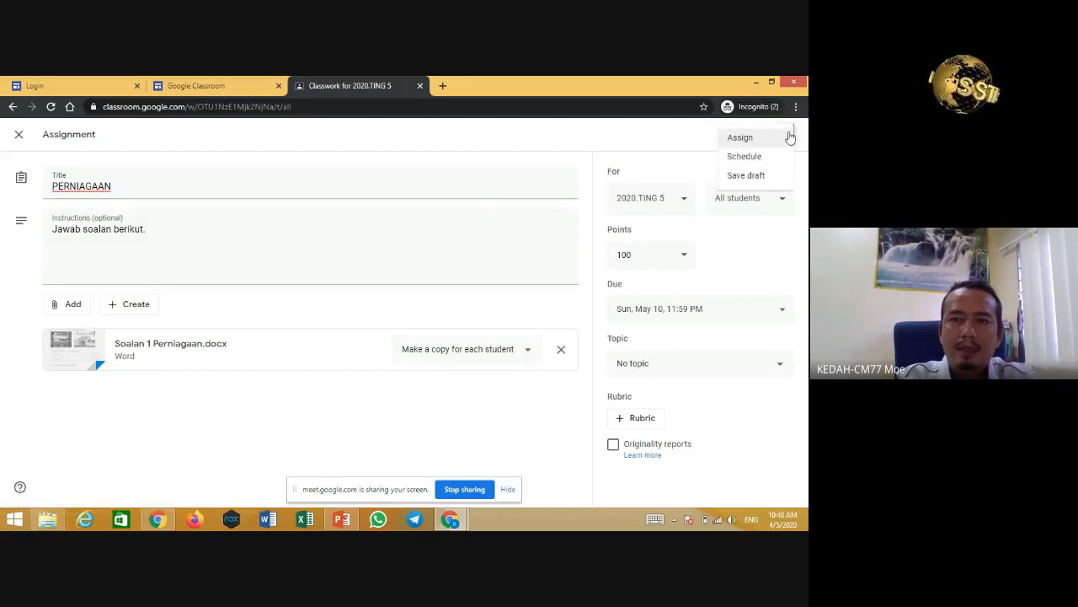
pyautogui.click(741, 138)
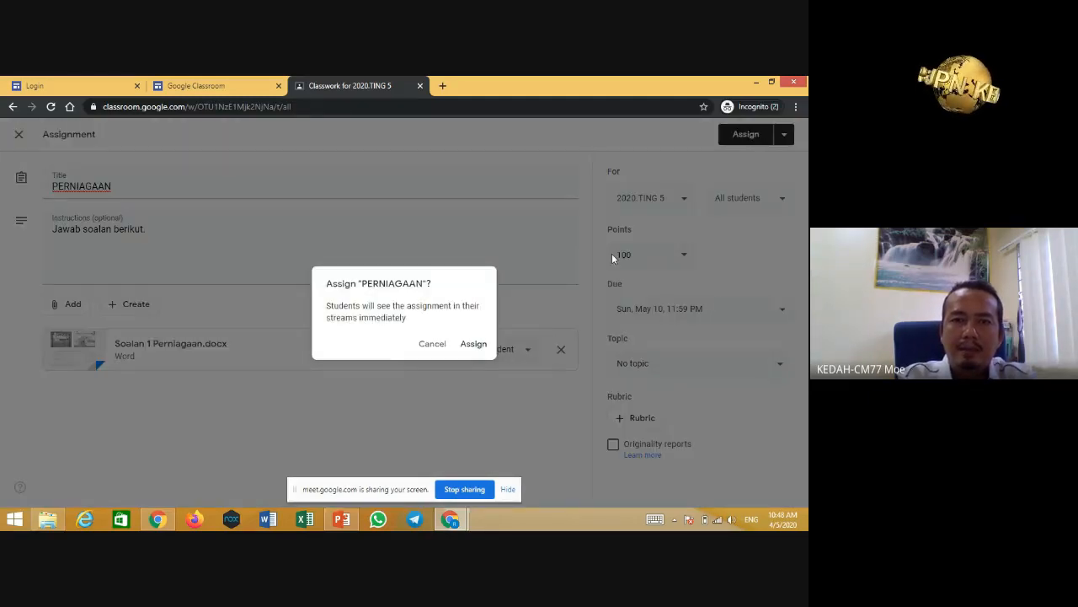
pyautogui.click(474, 343)
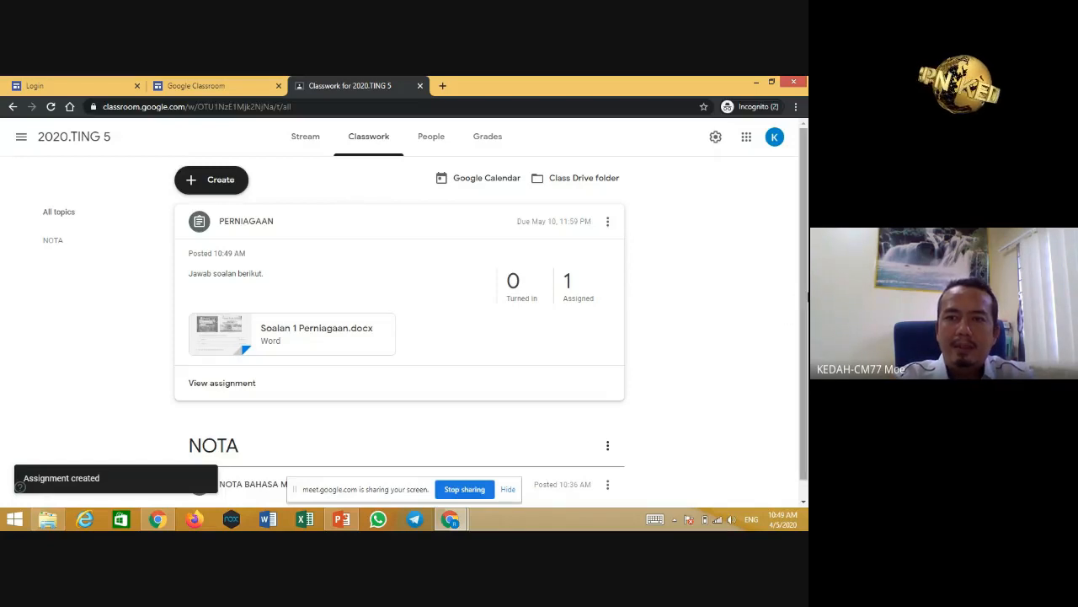
# Step: Look over the posted PERNIAGAAN assignment in the classwork list and return to the overview of all classes
pyautogui.scroll(-2, 805, 329)
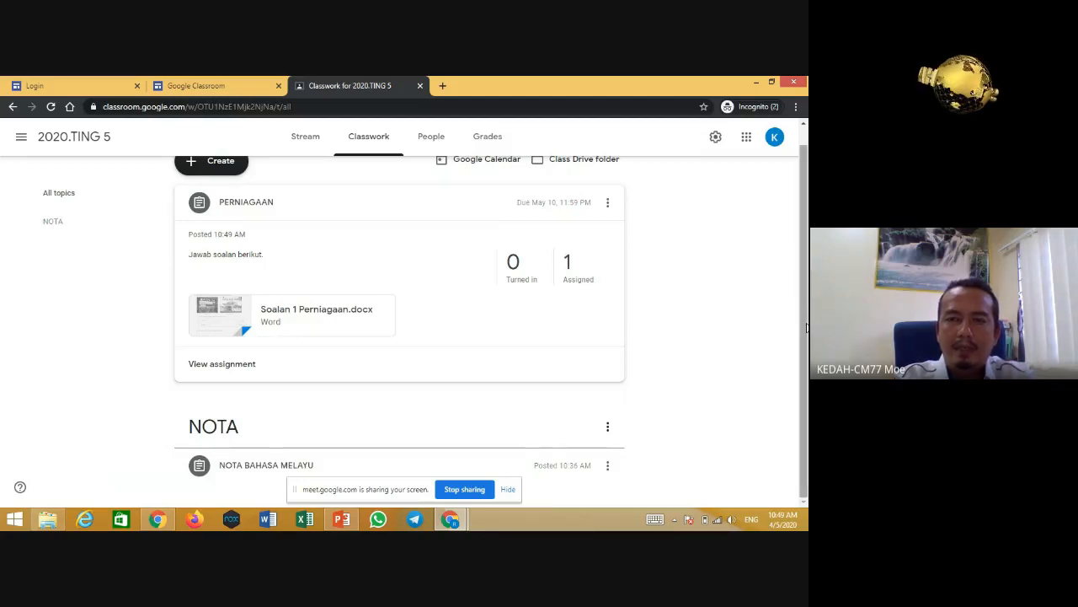
pyautogui.scroll(2, 807, 329)
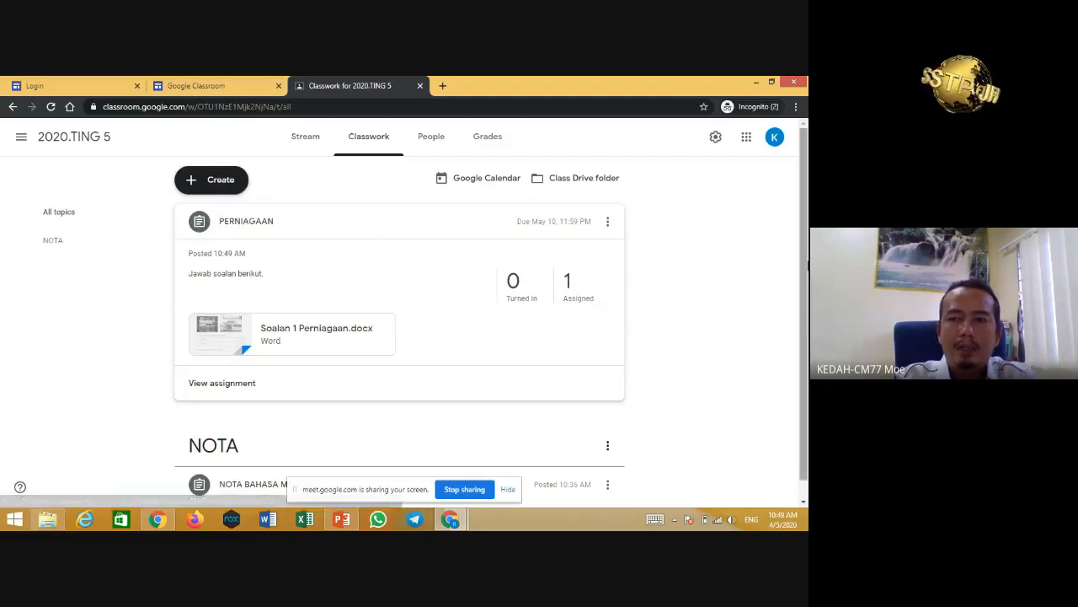
pyautogui.moveTo(803, 269); pyautogui.dragTo(805, 296)
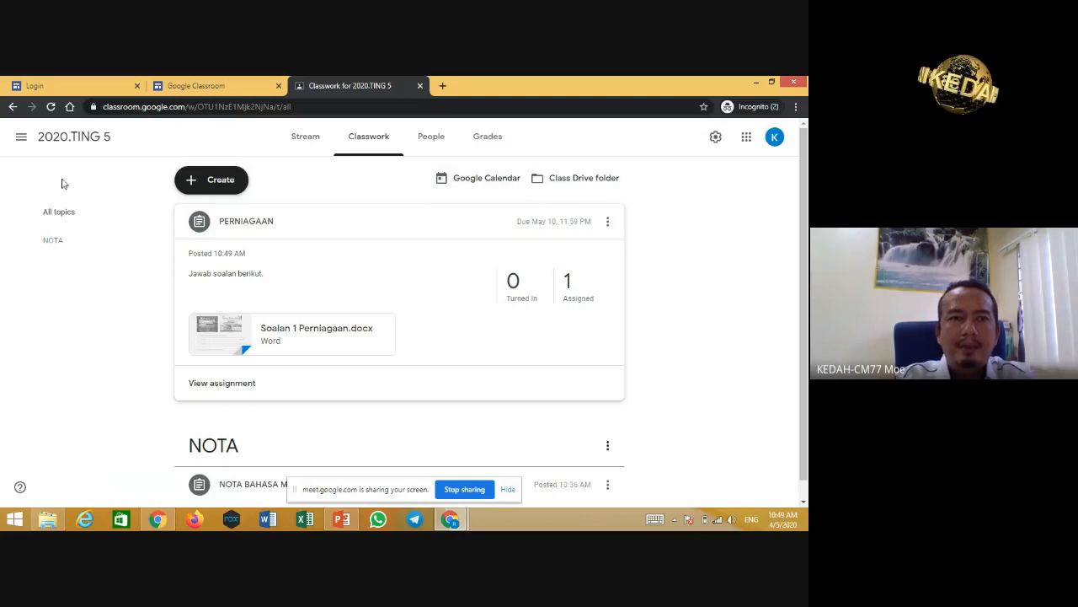
pyautogui.click(21, 136)
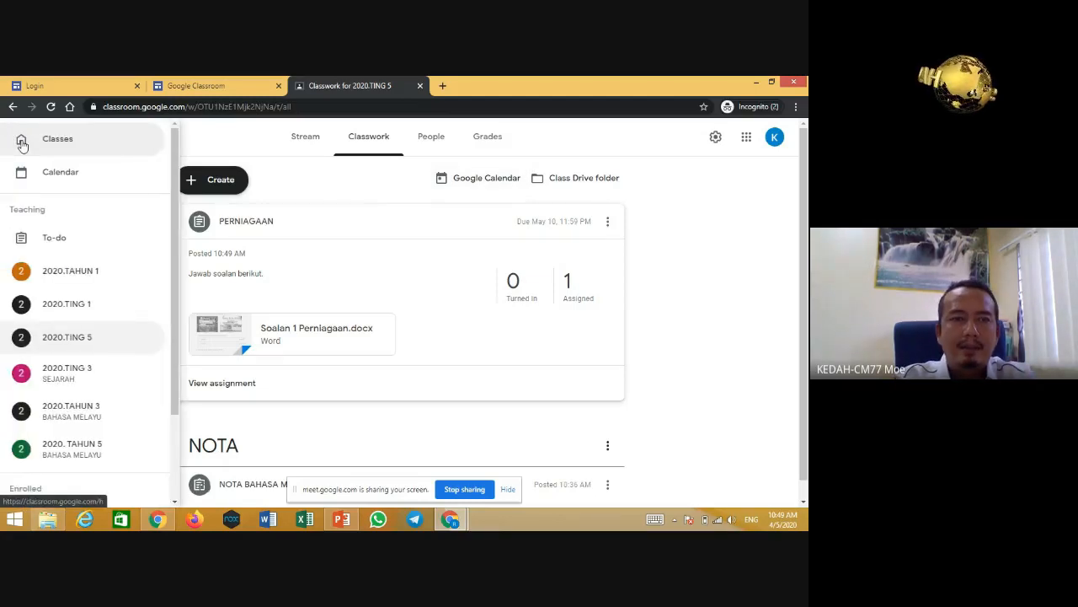
pyautogui.click(22, 143)
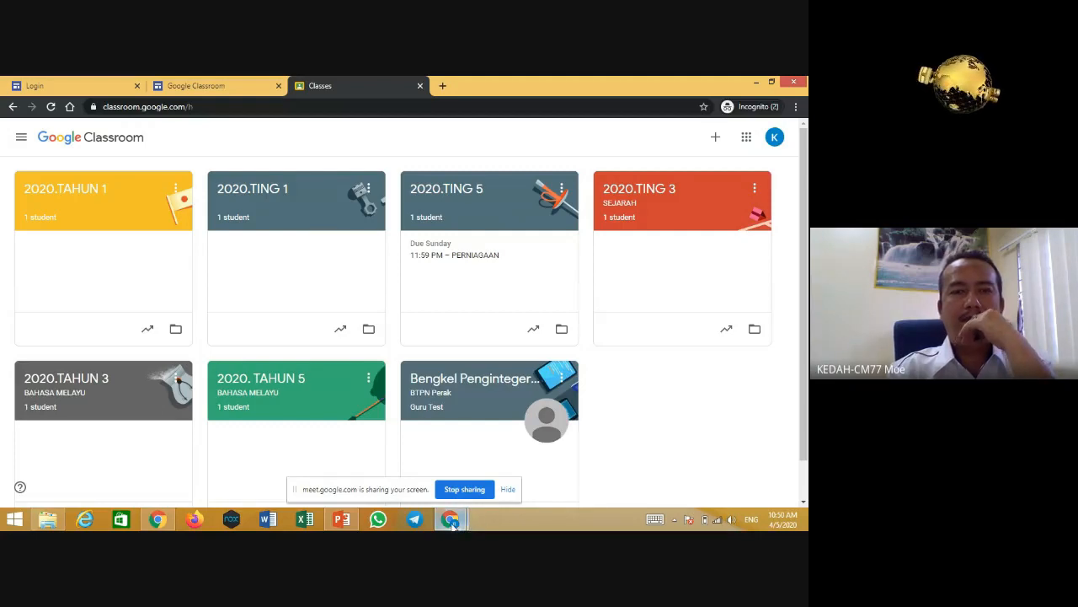
# Step: Switch to the Digital Learning site's Google Classroom page and go back to its Aktiviti page
pyautogui.moveTo(453, 524)
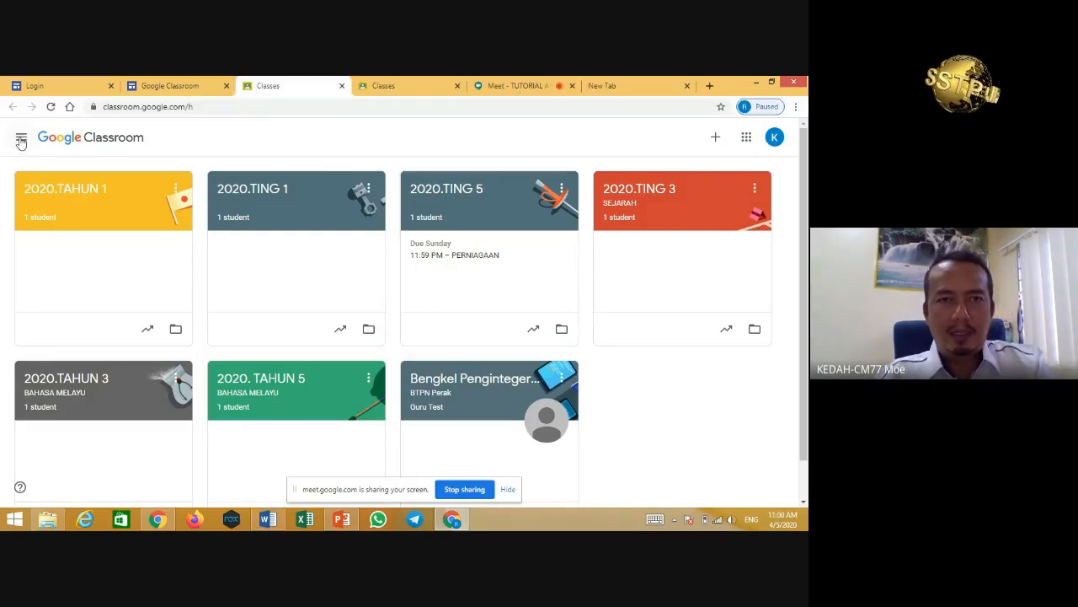
pyautogui.click(155, 87)
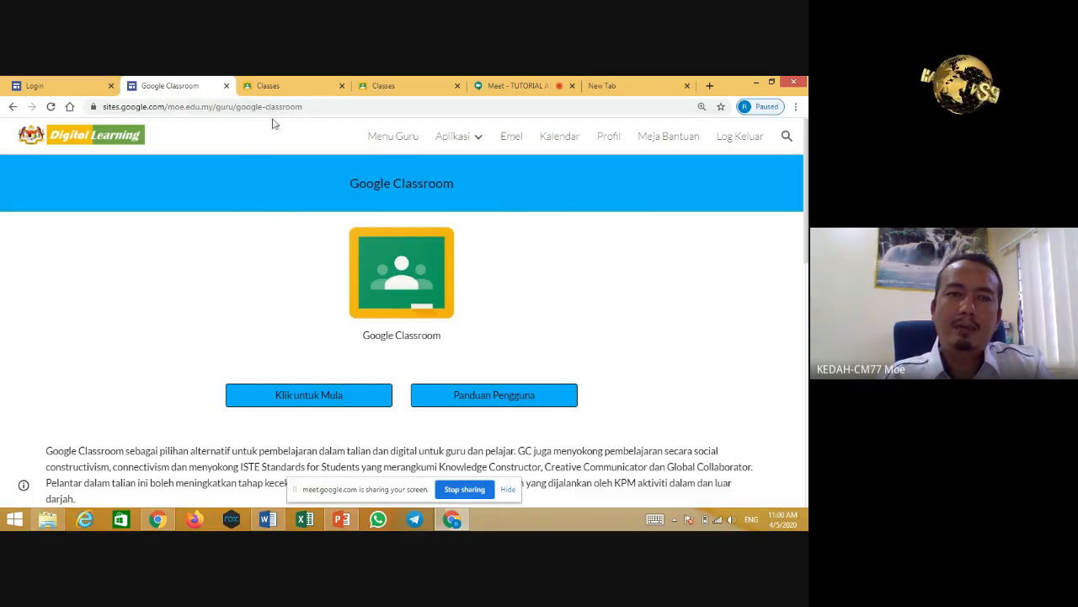
pyautogui.click(13, 107)
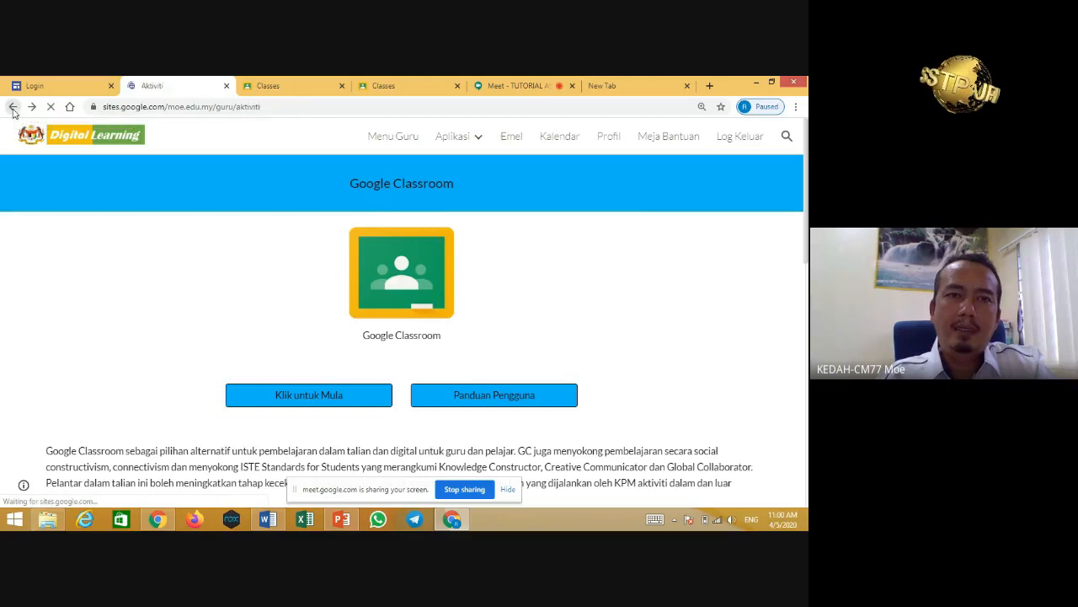